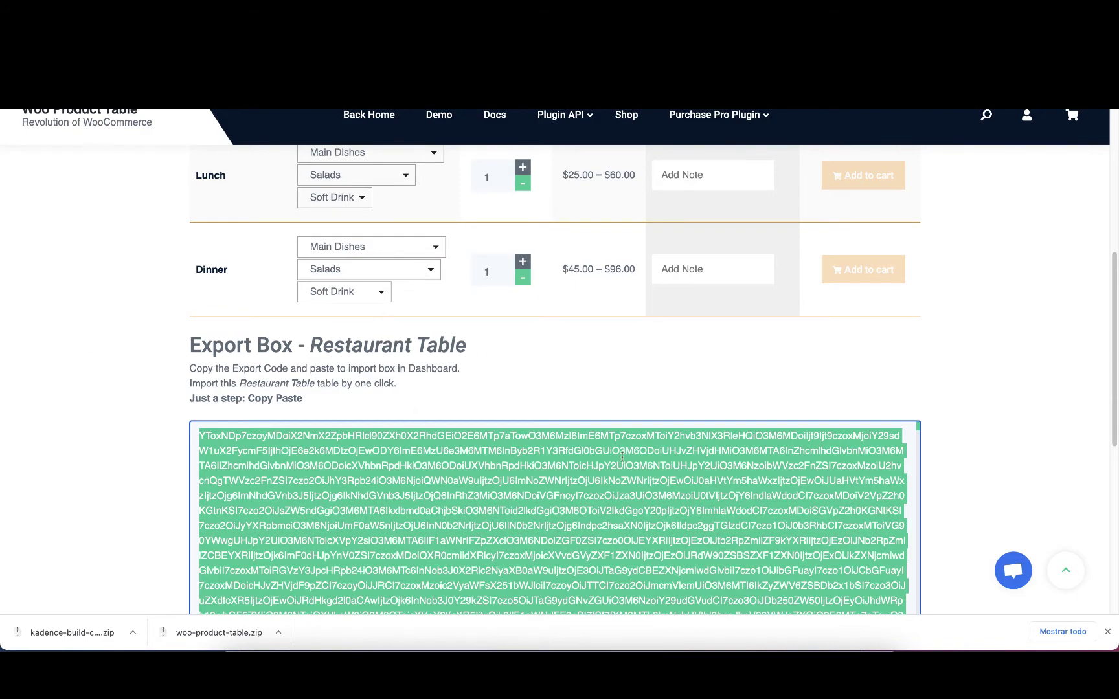
Step: Examine the Restaurant Table demo and its export code, and return to the plugin's description page
scroll(622, 457, "down", 5)
scroll(697, 293, "up", 6)
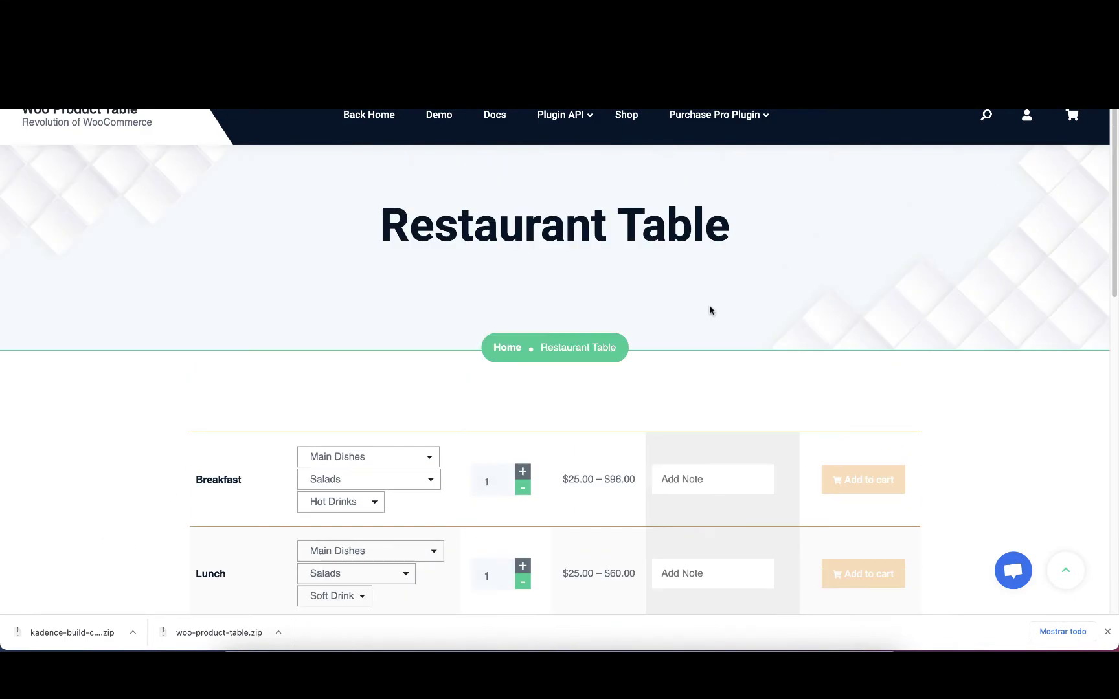
scroll(710, 310, "up", 2)
key("super+bracketleft")
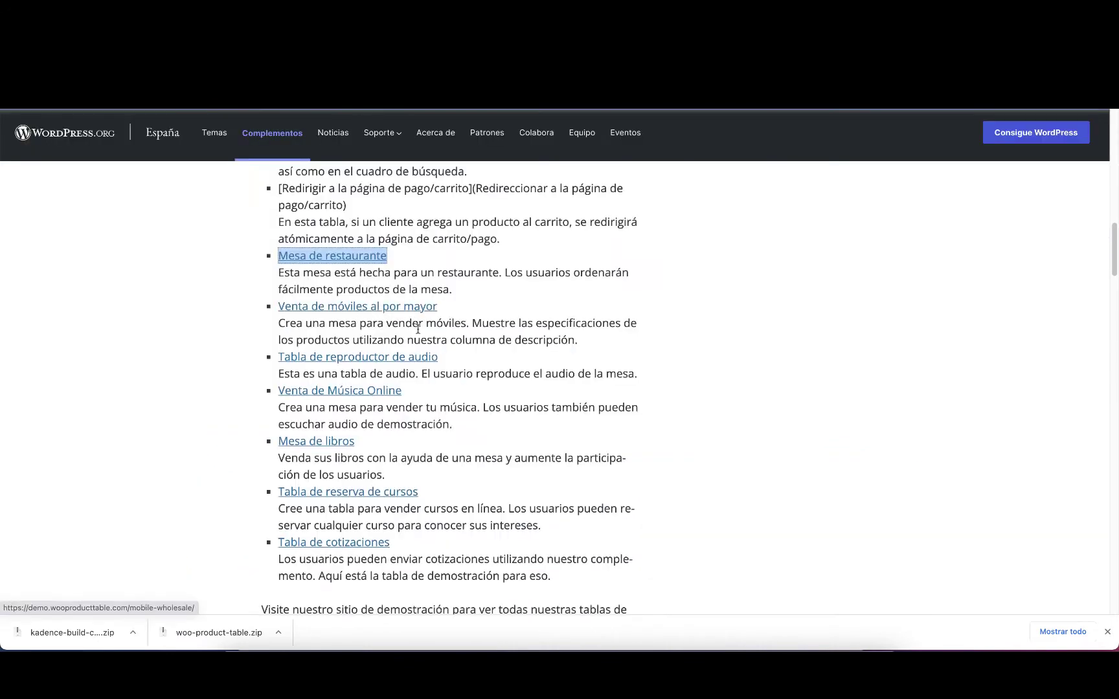
Step: Open the "Venta de móviles al por mayor" demo from the plugin's list of demo tables
scroll(418, 331, "up", 5)
scroll(453, 324, "up", 10)
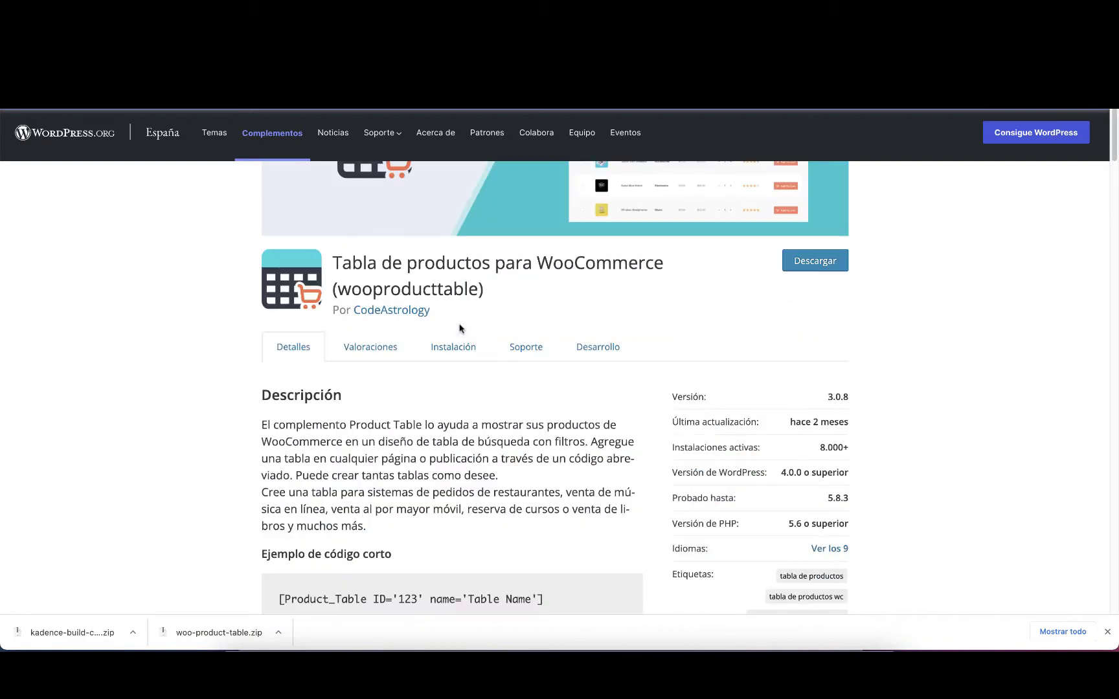
scroll(583, 421, "down", 10)
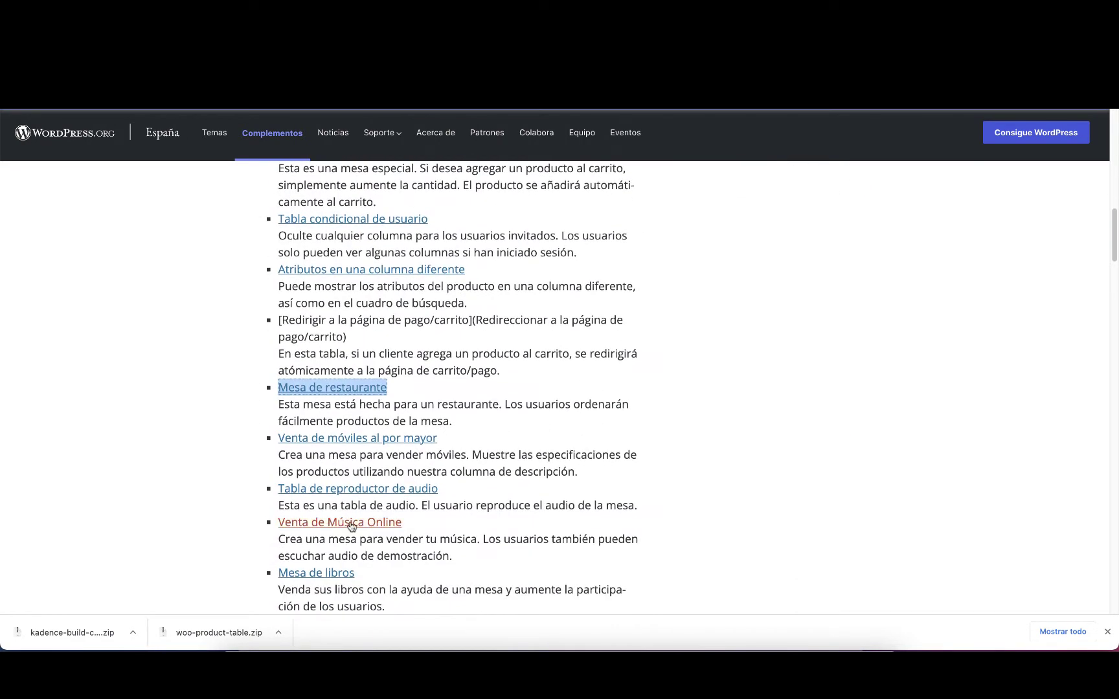
right_click(383, 441)
left_click(464, 350)
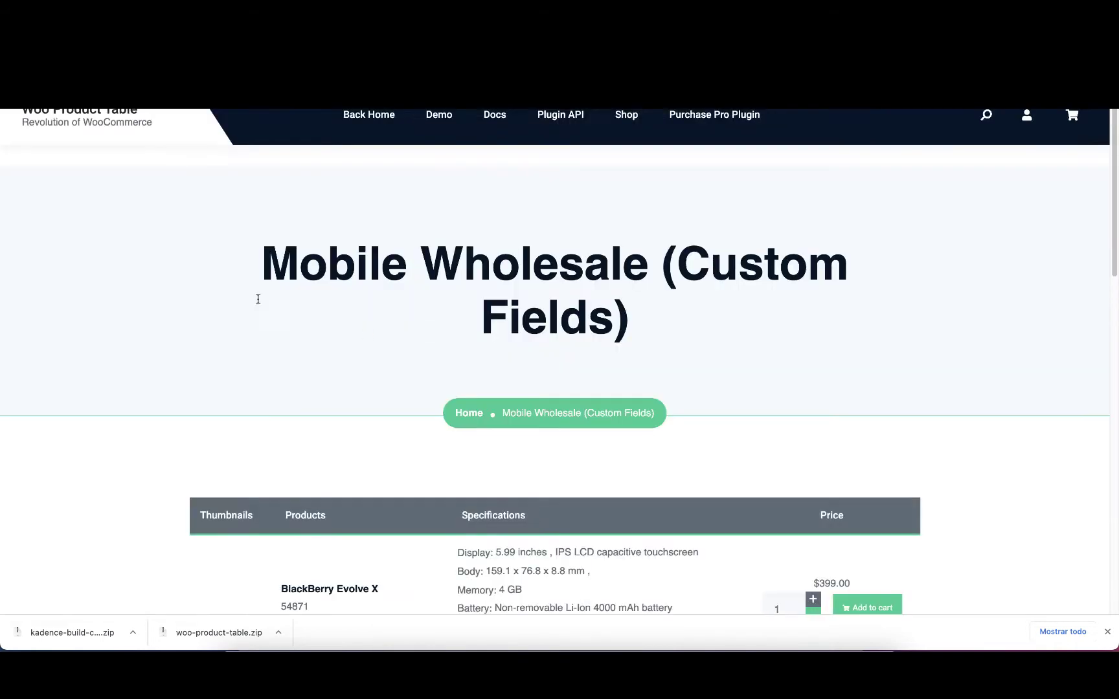
Step: Examine the Mobile Wholesale demo's product table and export box, and return to the plugin's description page
scroll(445, 358, "down", 3)
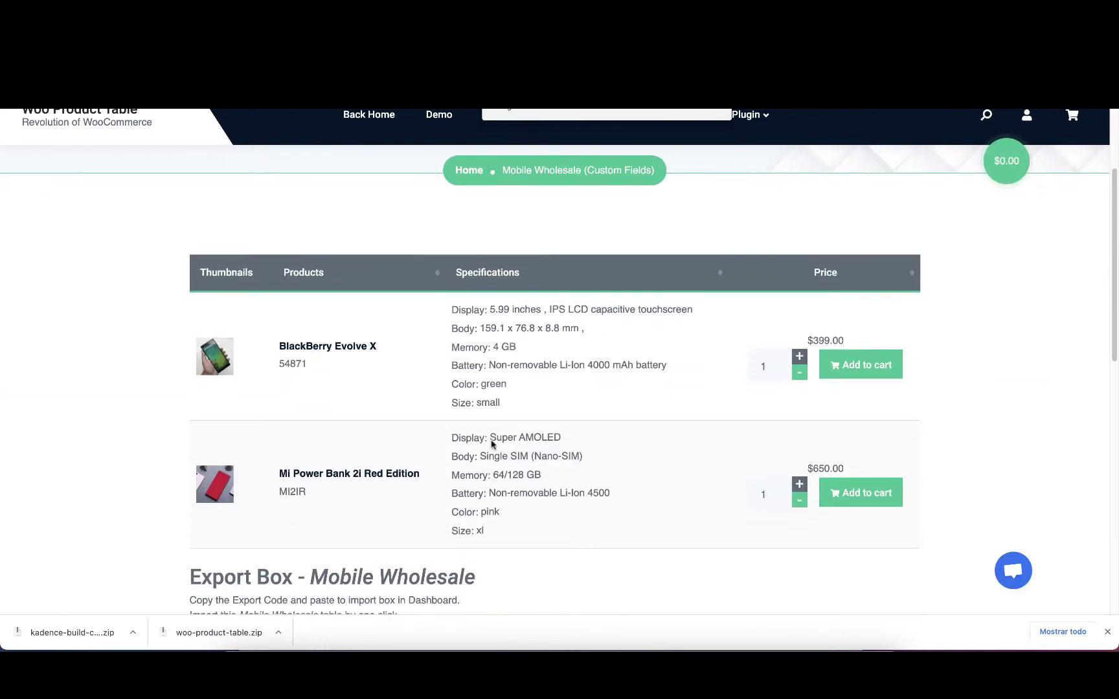
scroll(624, 445, "down", 3)
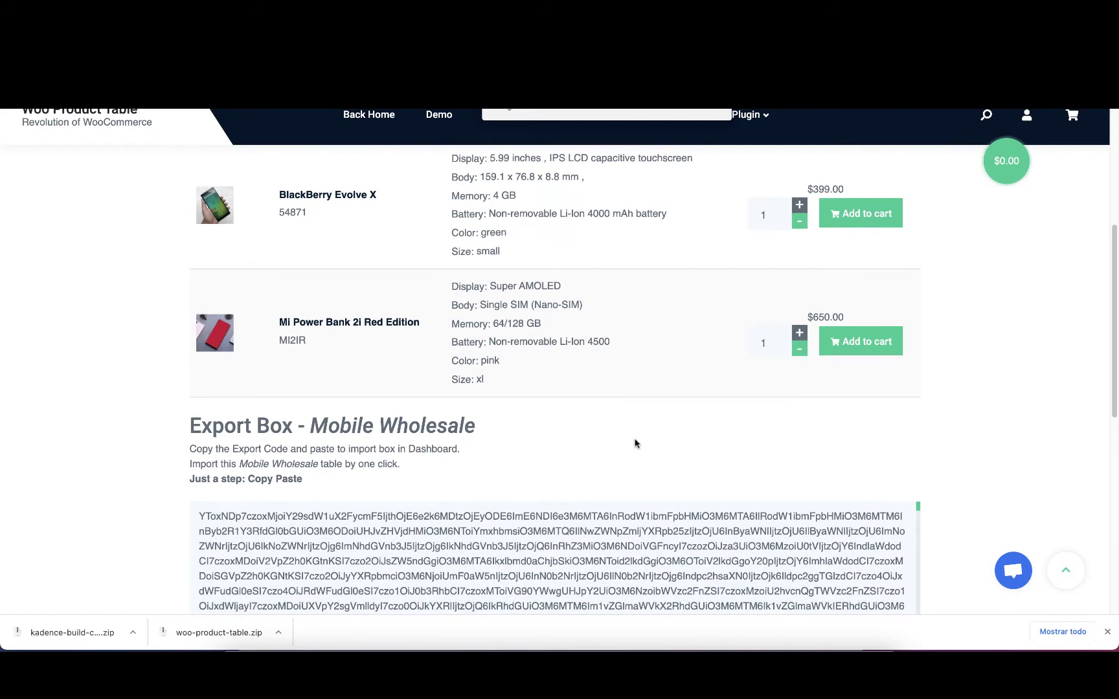
scroll(637, 442, "down", 2)
scroll(577, 275, "up", 5)
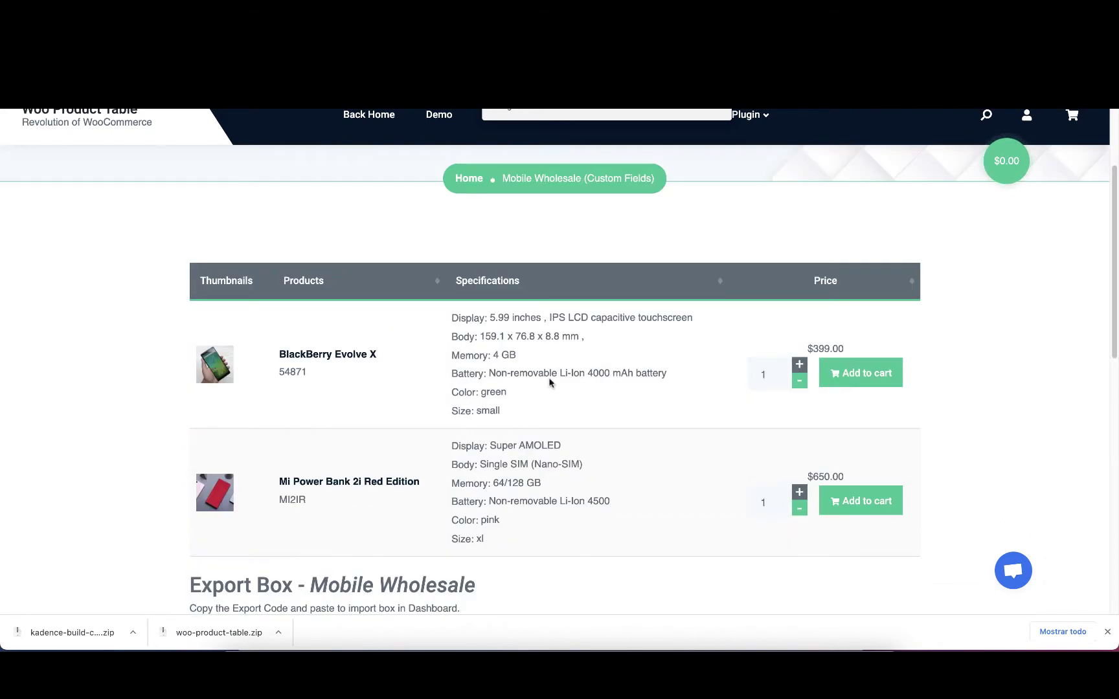
key("super+Left")
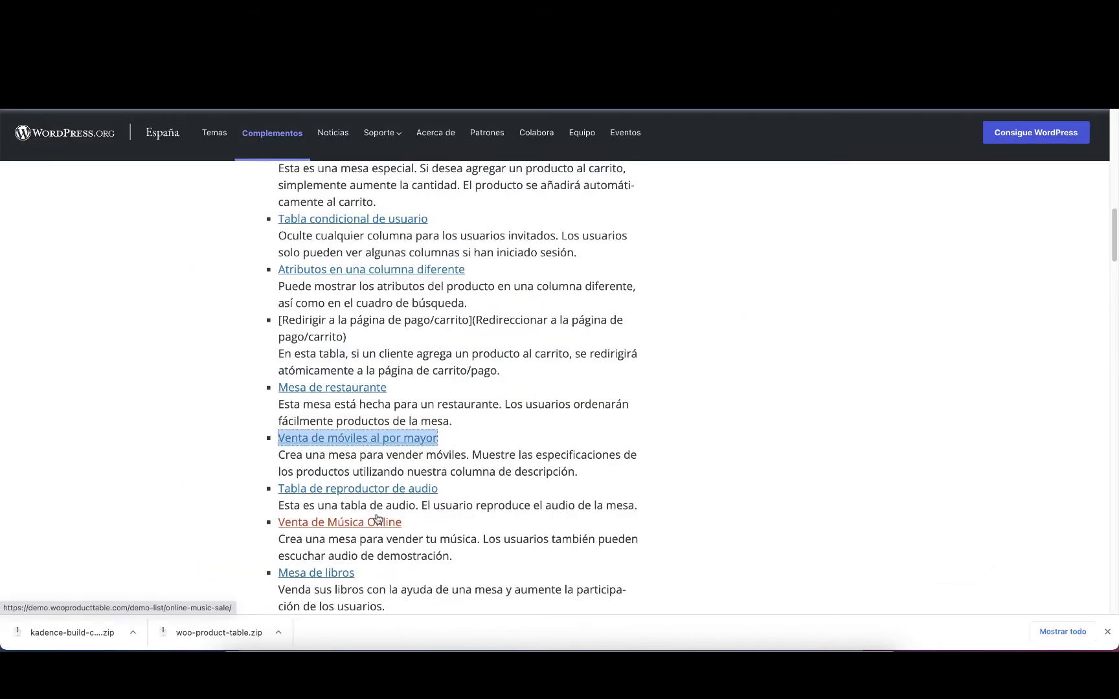
Step: Read through the plugin's description, covering its demo tables, main features and list of integrated plugins
scroll(520, 476, "up", 6)
scroll(520, 476, "up", 5)
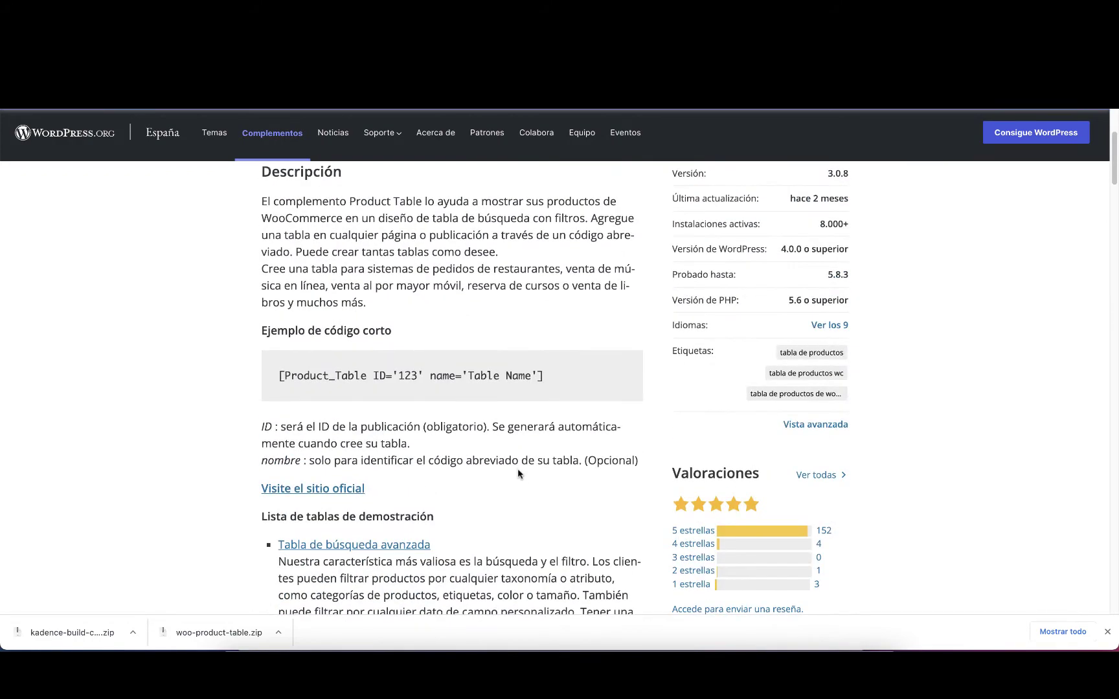
scroll(517, 474, "down", 5)
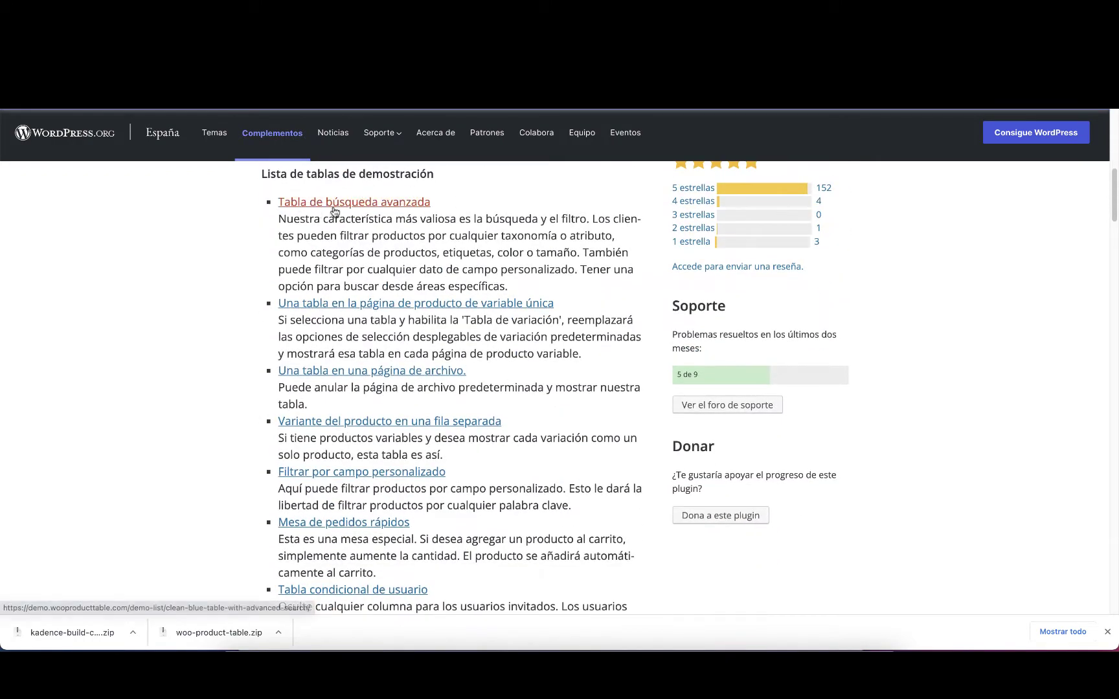
scroll(457, 399, "down", 9)
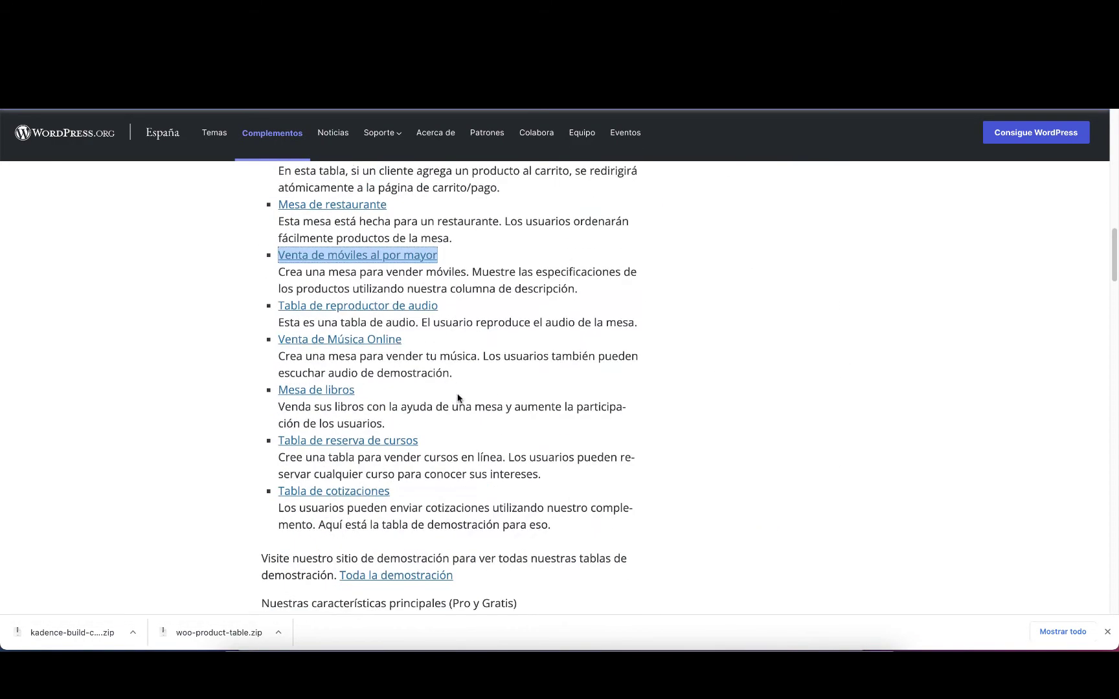
scroll(457, 399, "down", 7)
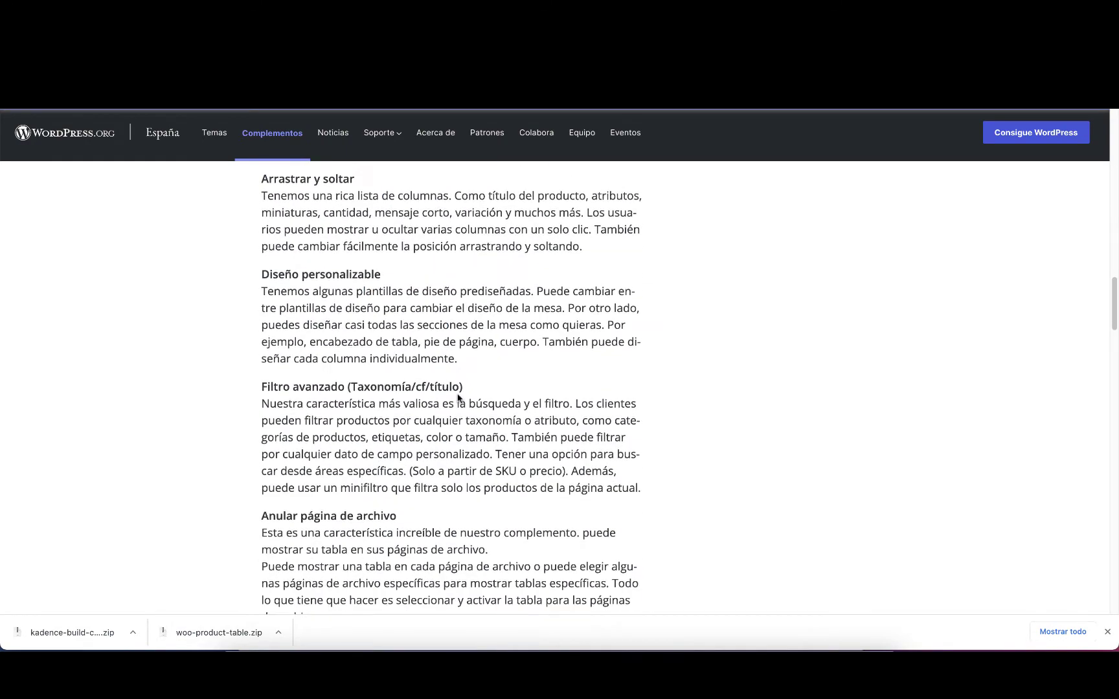
scroll(458, 393, "down", 8)
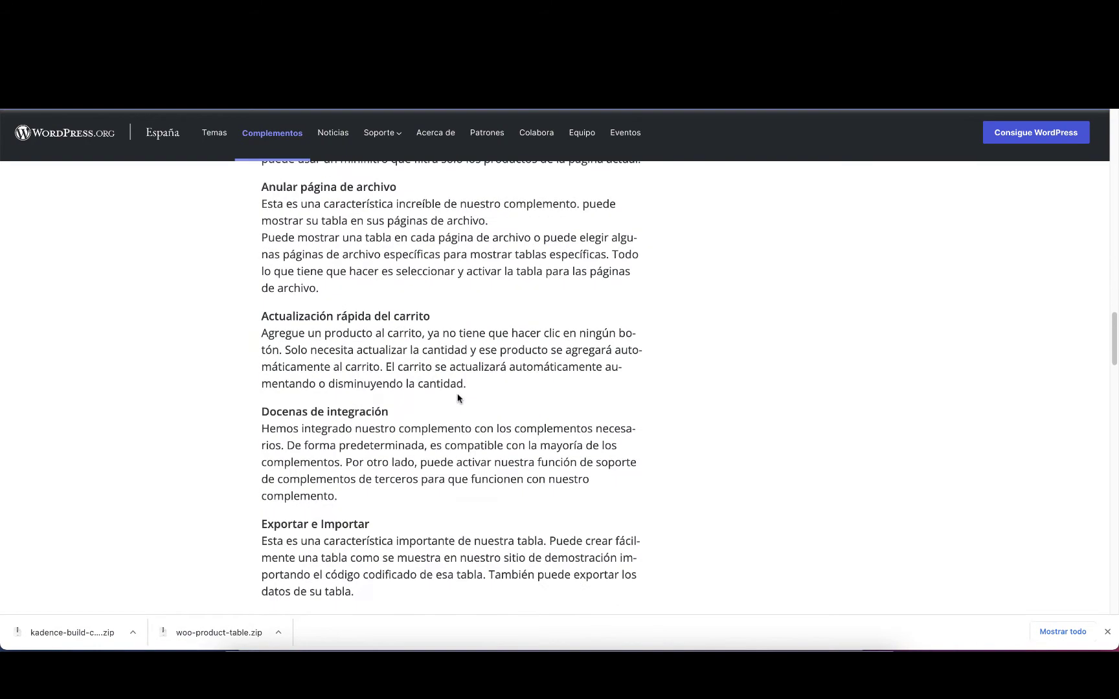
scroll(458, 400, "down", 10)
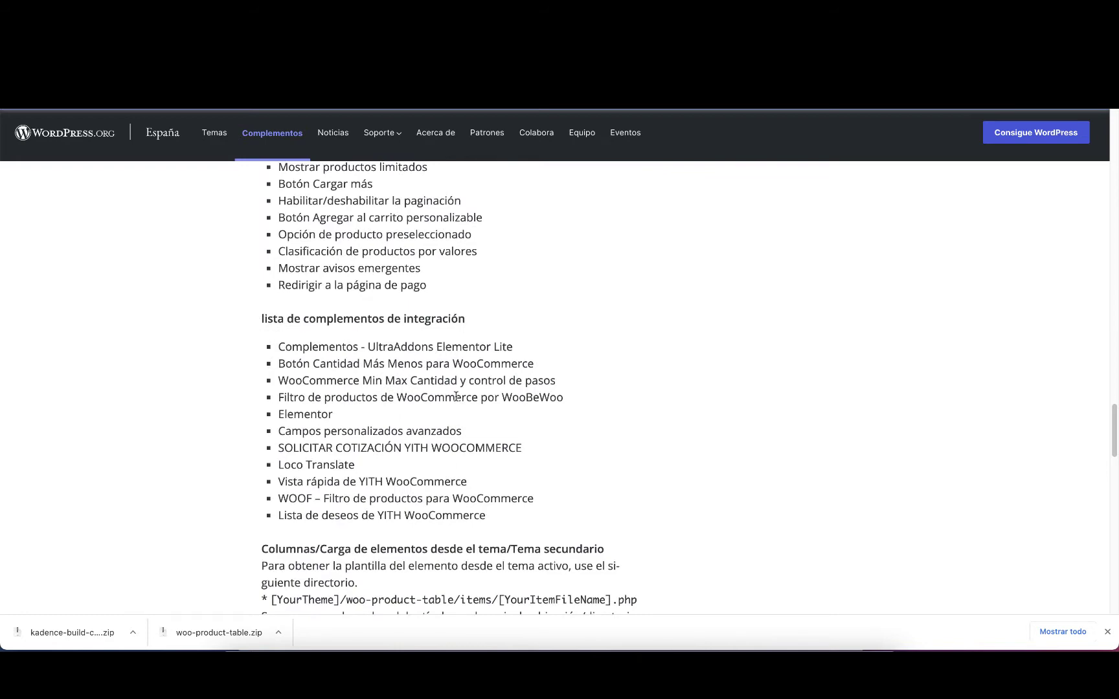
scroll(456, 398, "up", 8)
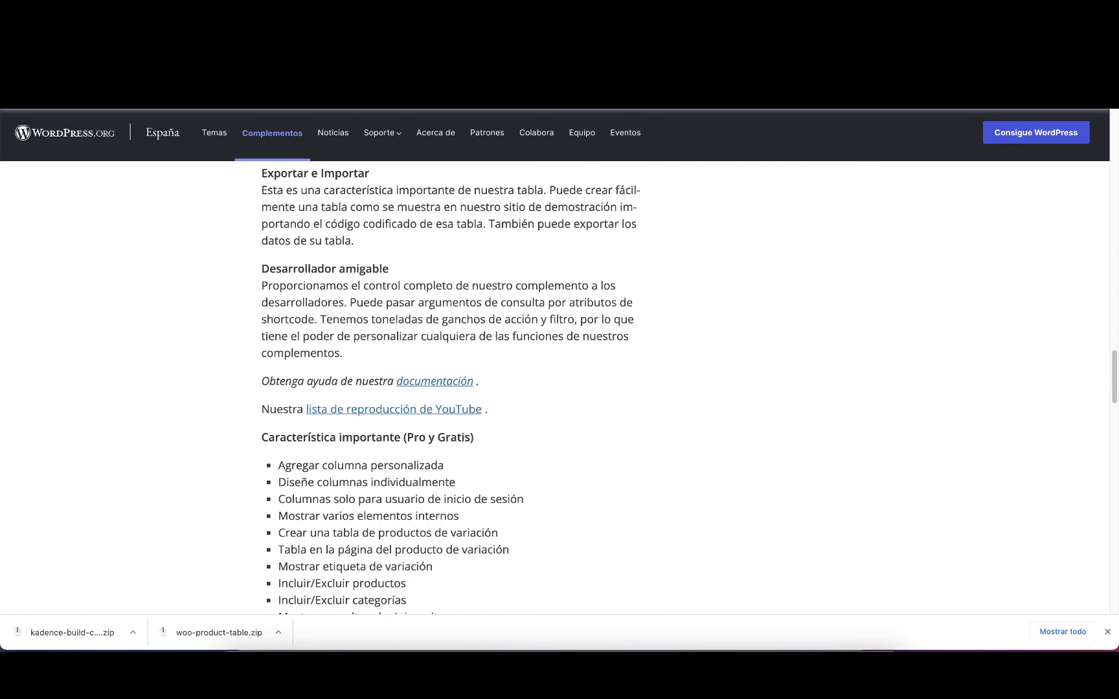
Step: Check the site's WordPress dashboard for the plugin's section, and highlight the plugin's name on its WordPress.org page
key("ctrl+Tab")
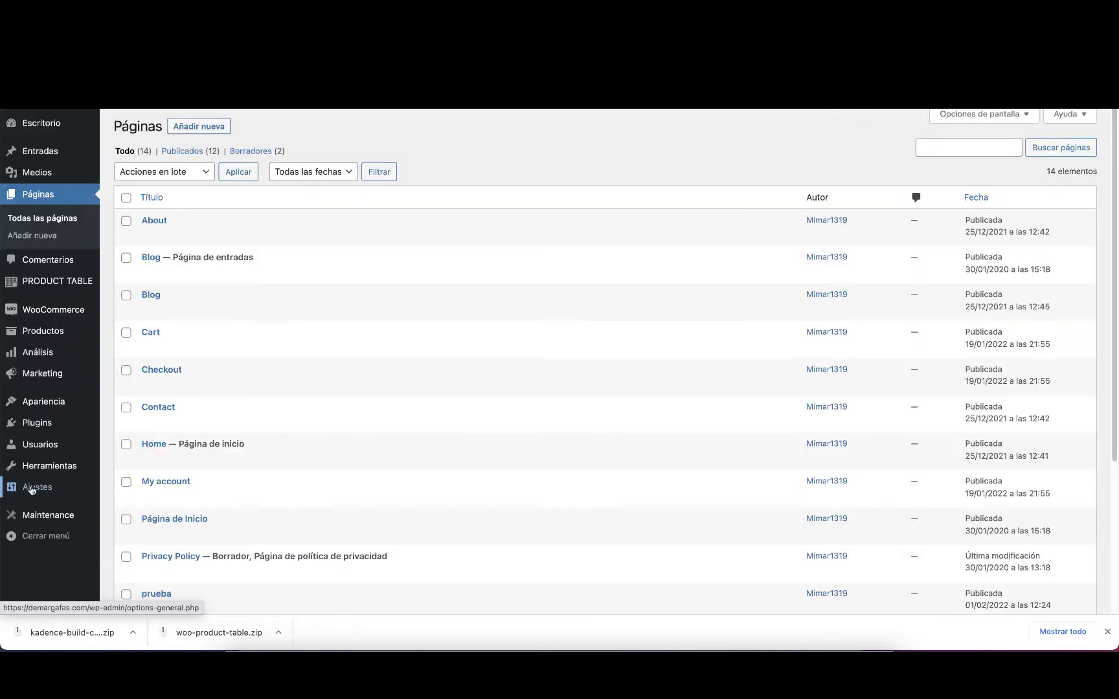
mouse_move(47, 422)
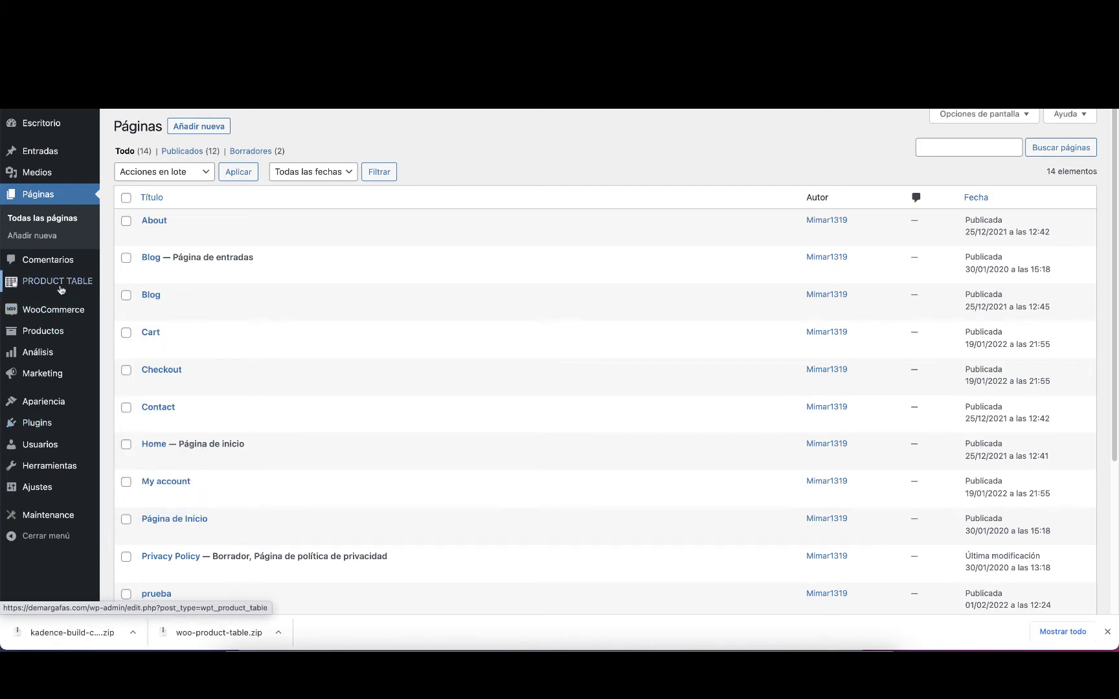
mouse_move(62, 290)
mouse_move(40, 312)
mouse_move(42, 337)
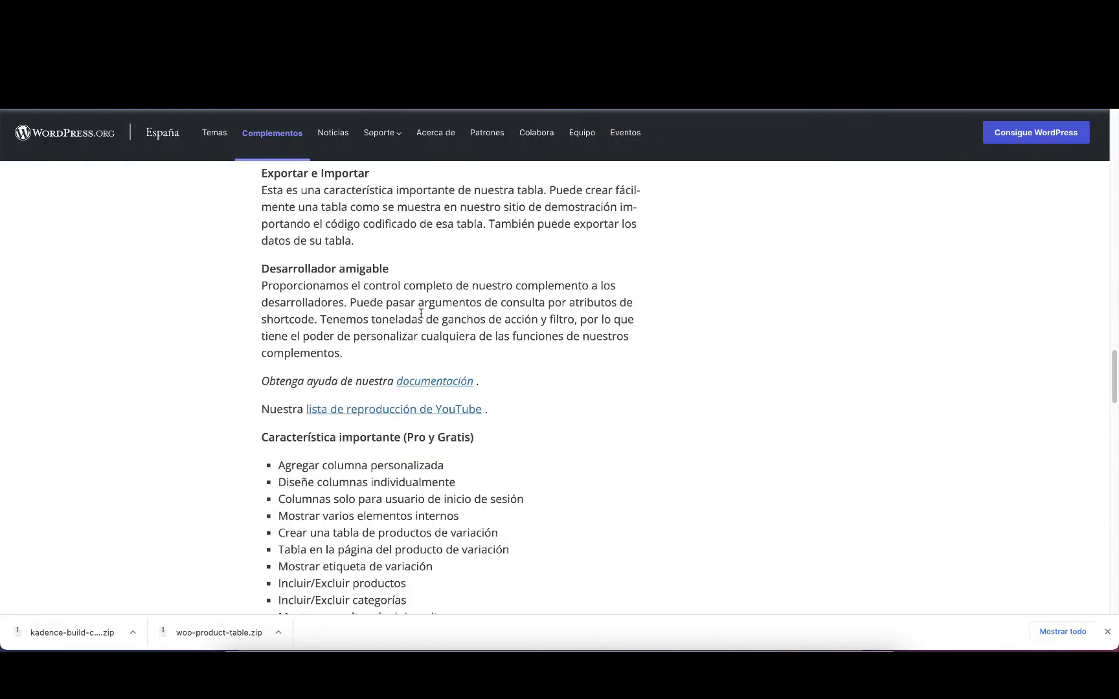
scroll(421, 316, "up", 20)
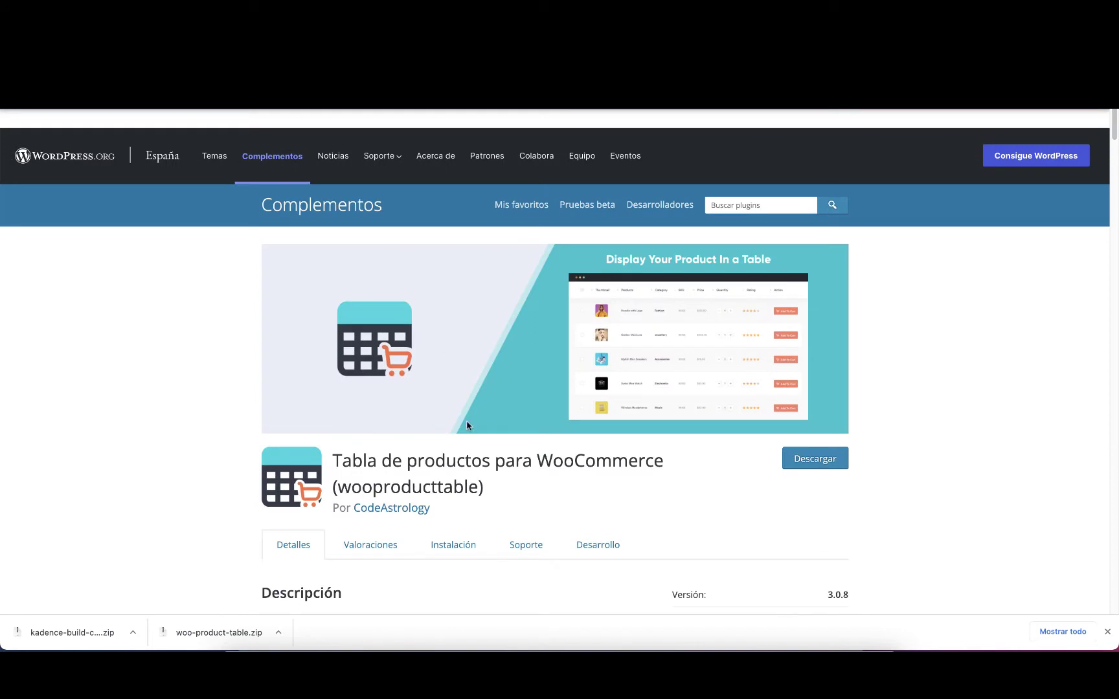
left_click_drag(492, 485, 332, 457)
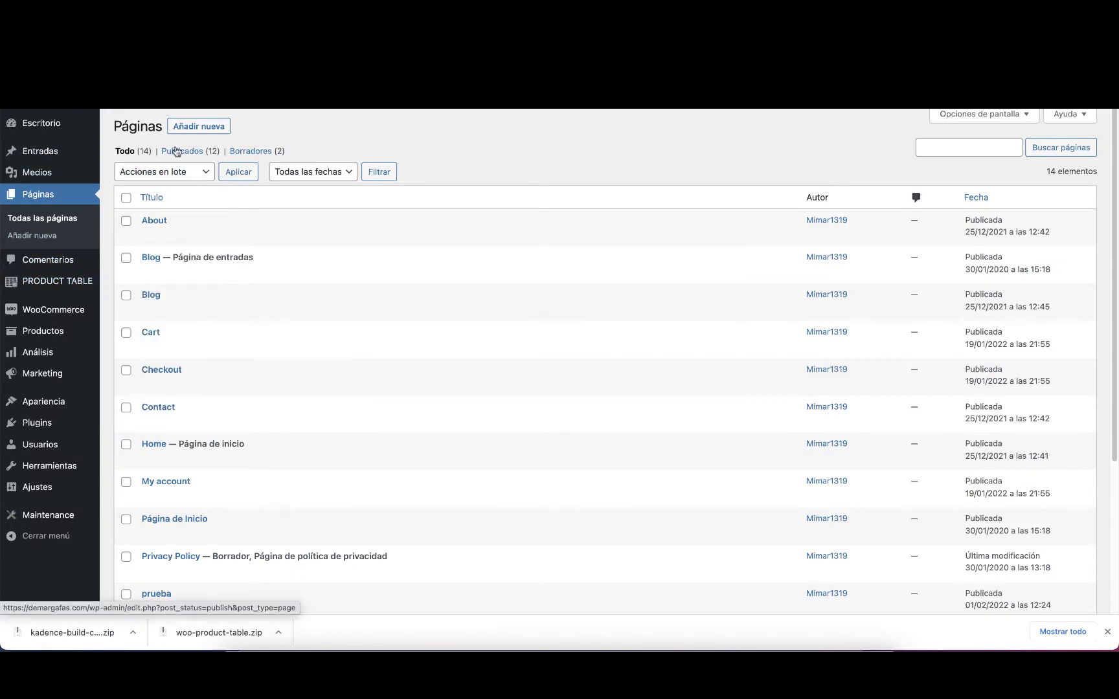
Step: Return to the WordPress dashboard and open the Product Table plugin's documentation
mouse_move(85, 358)
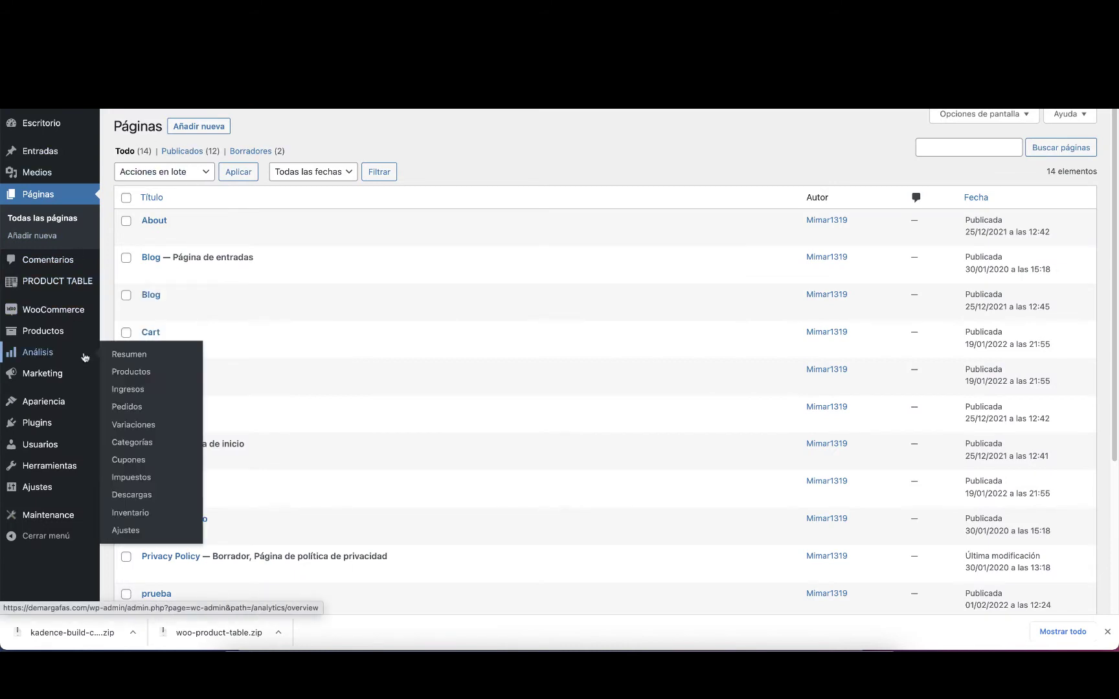
mouse_move(44, 285)
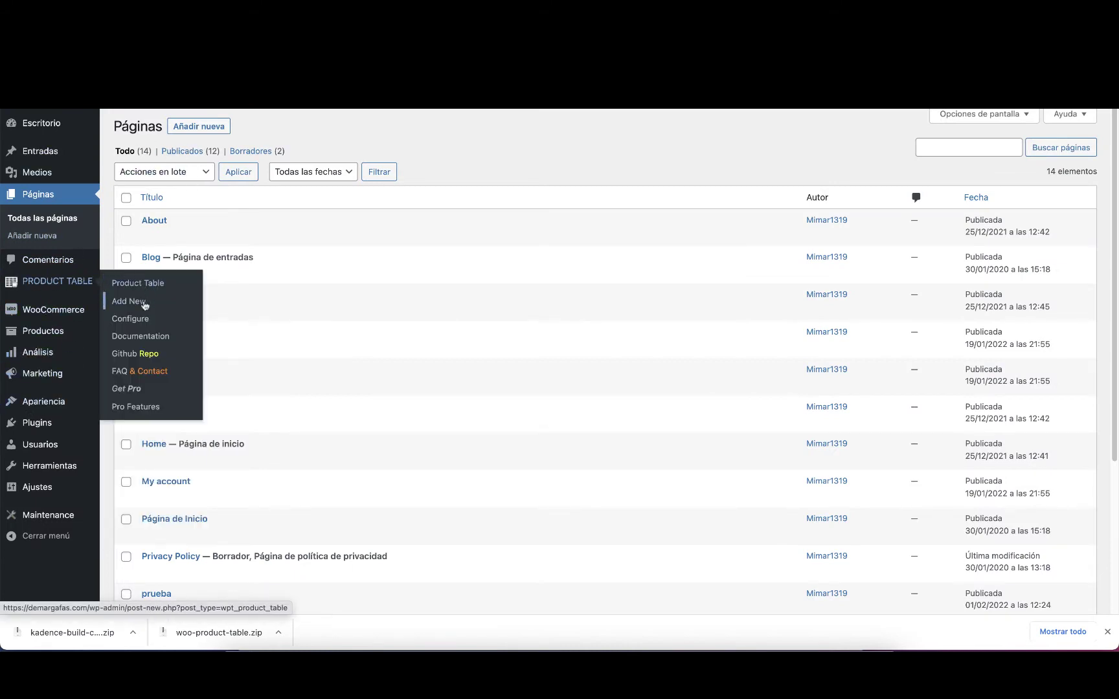
mouse_move(220, 277)
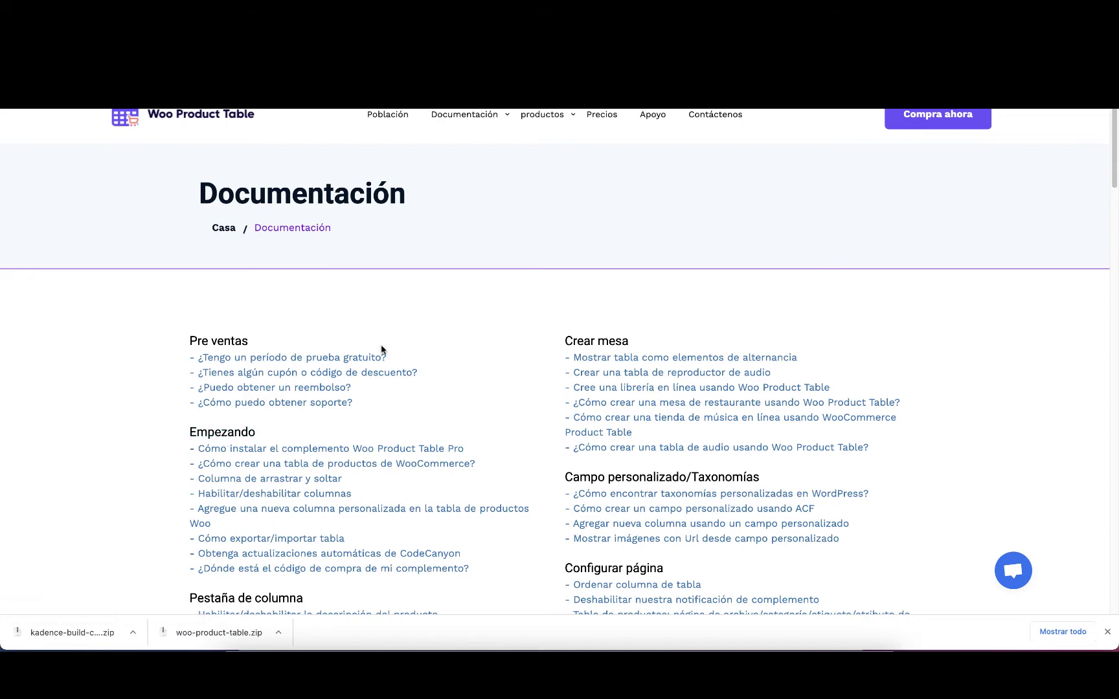
Step: Look through the documentation topics and open the guide on creating a restaurant table using Woo Product Table
scroll(398, 319, "down", 1)
scroll(343, 230, "down", 4)
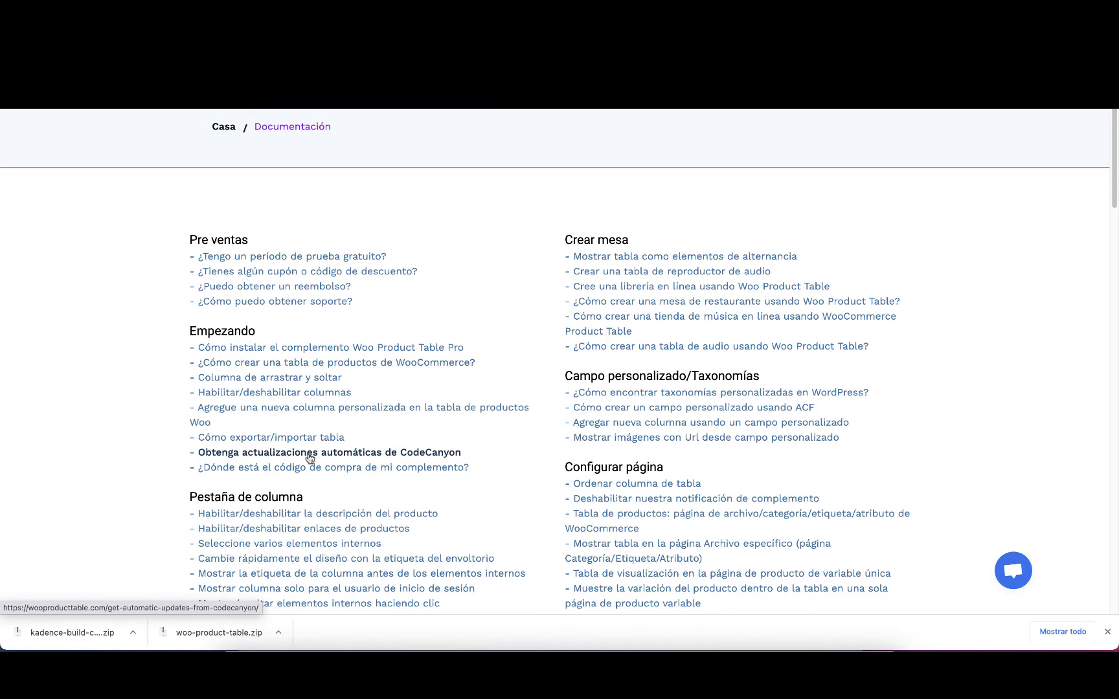
scroll(310, 459, "down", 3)
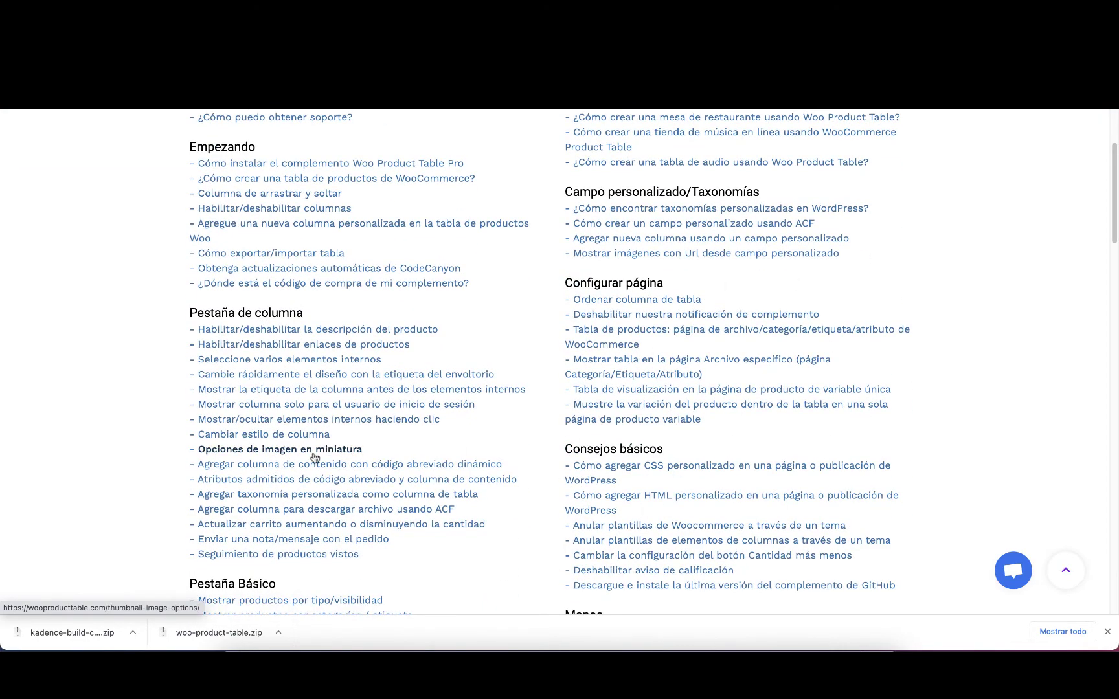
scroll(312, 458, "down", 4)
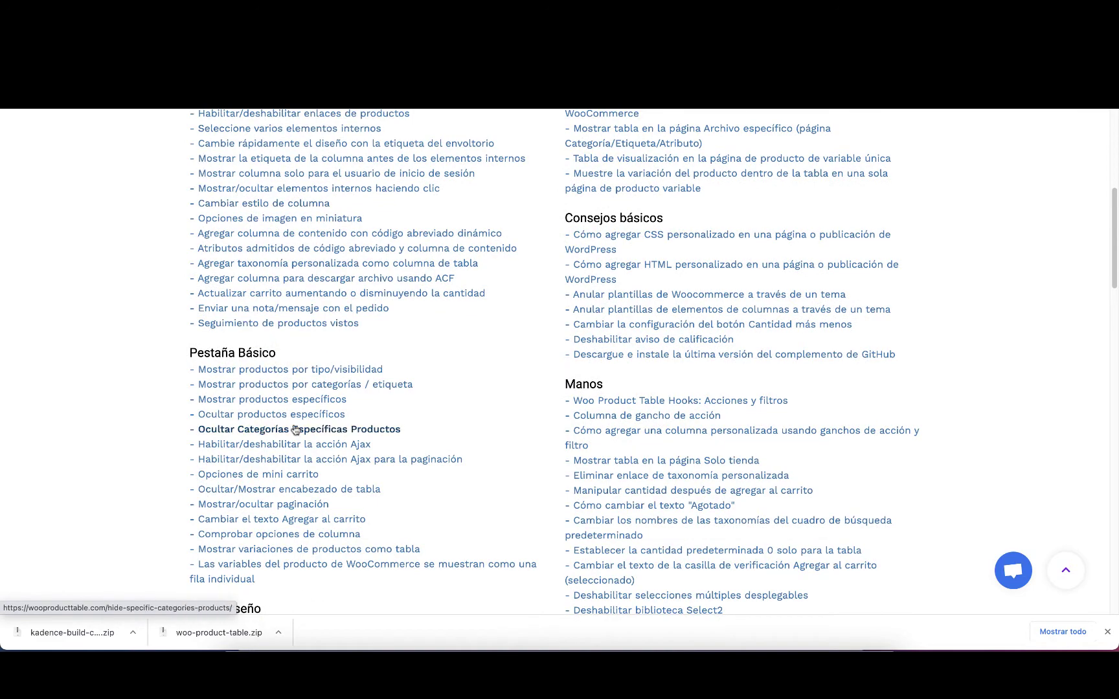
scroll(374, 312, "down", 4)
scroll(664, 303, "up", 13)
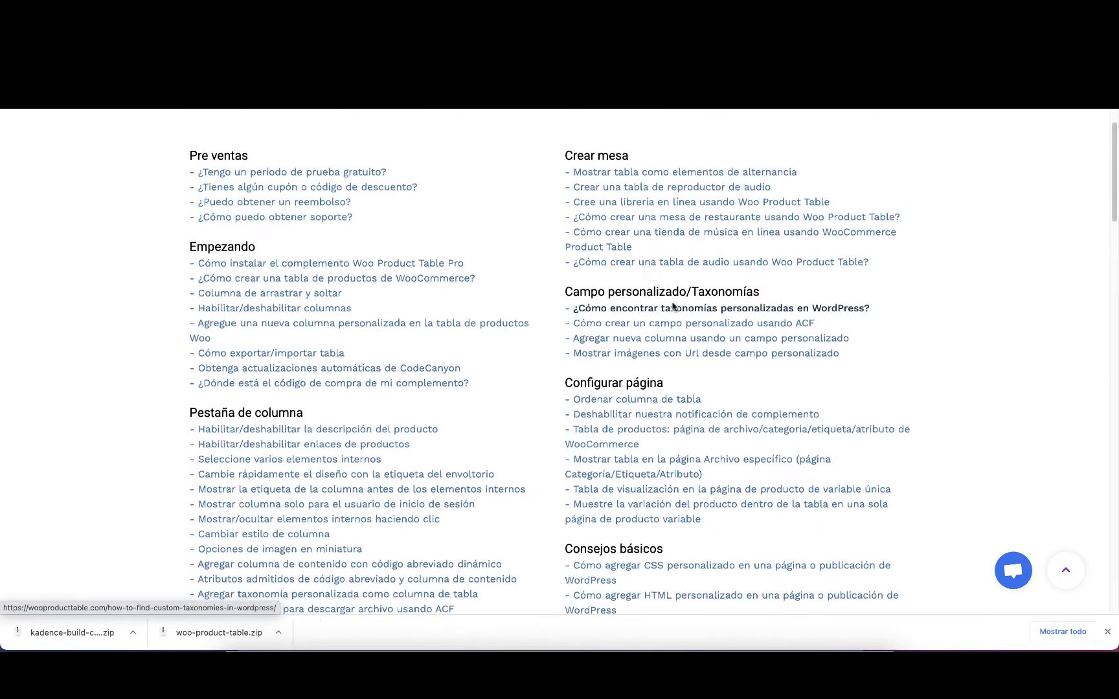
left_click(685, 310)
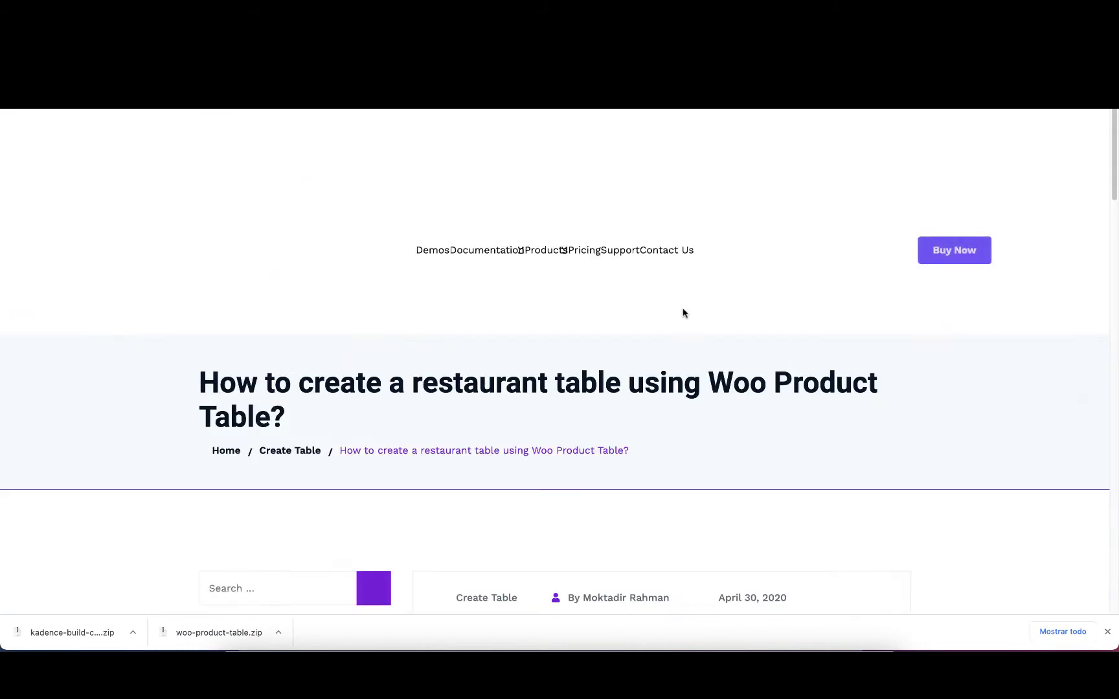
Step: Read the restaurant table guide's steps, from installing Woo Product Table Pro through creating the add-on group and add-ons
scroll(699, 316, "down", 2)
scroll(701, 317, "down", 3)
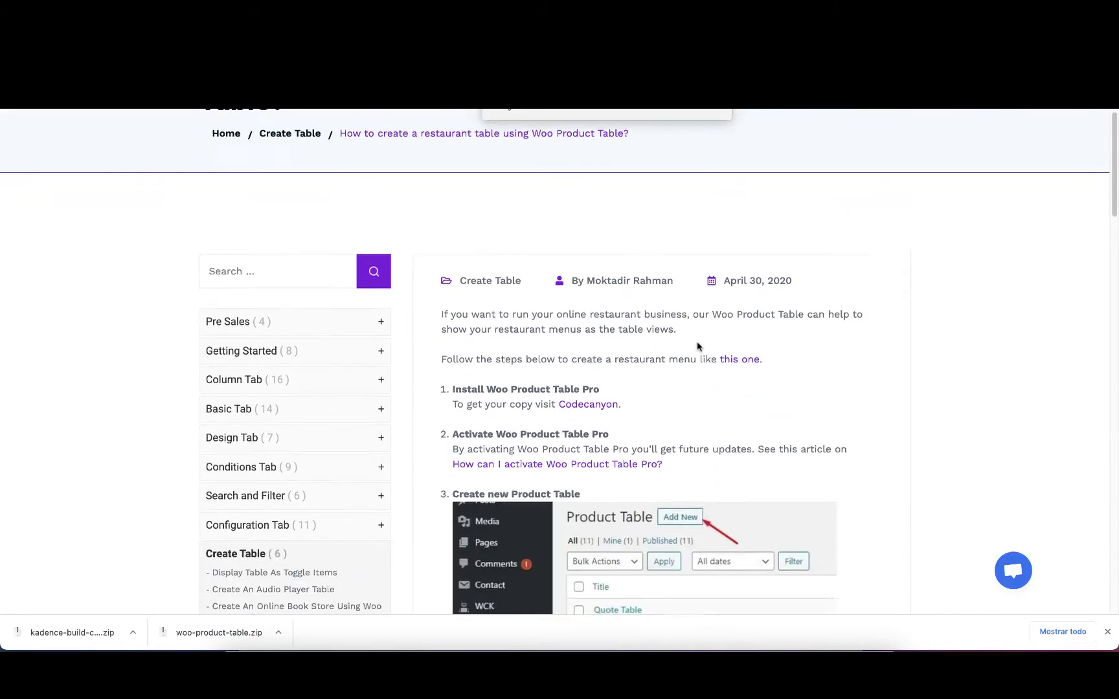
scroll(555, 250, "up", 2)
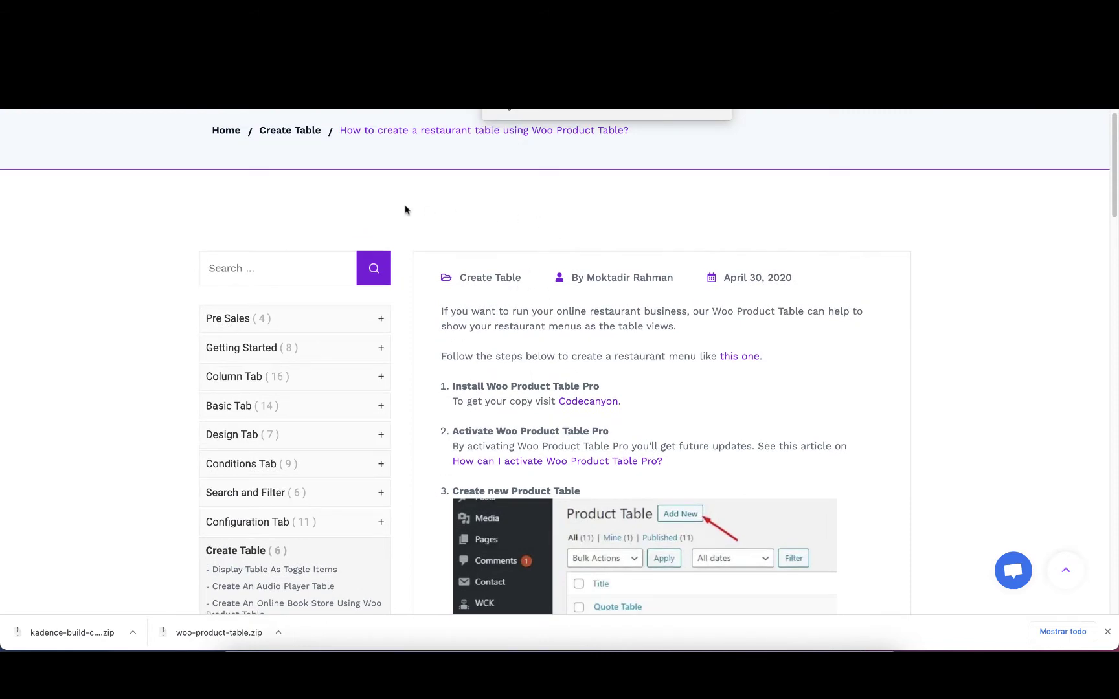
scroll(405, 207, "up", 2)
scroll(840, 325, "down", 4)
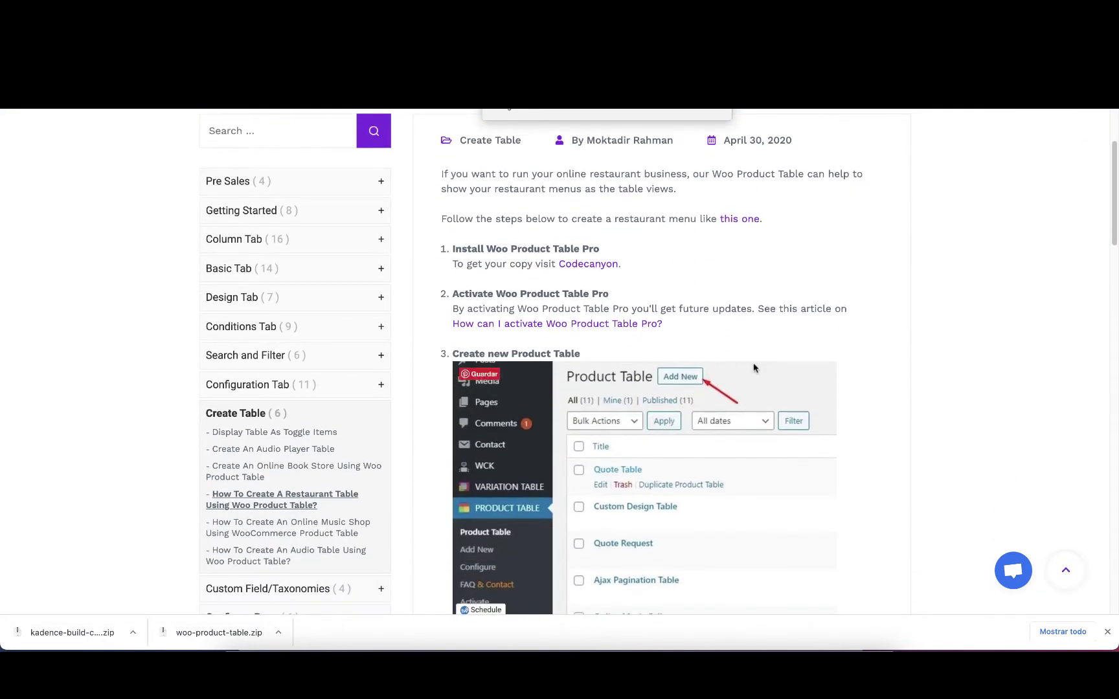
scroll(754, 368, "down", 8)
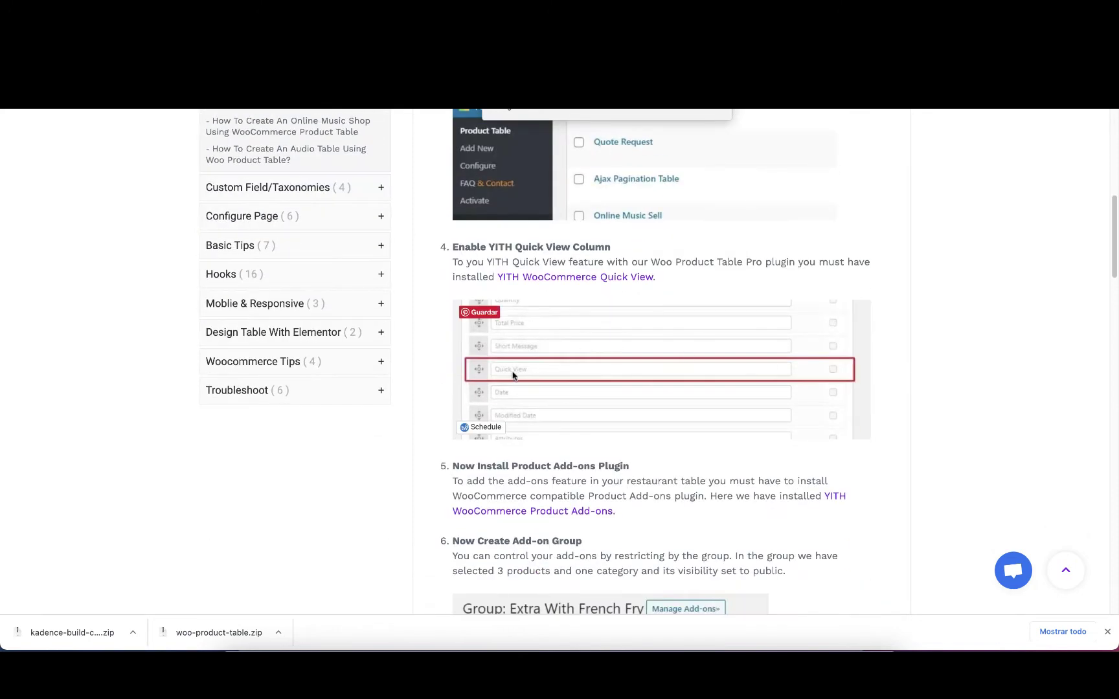
scroll(653, 385, "down", 7)
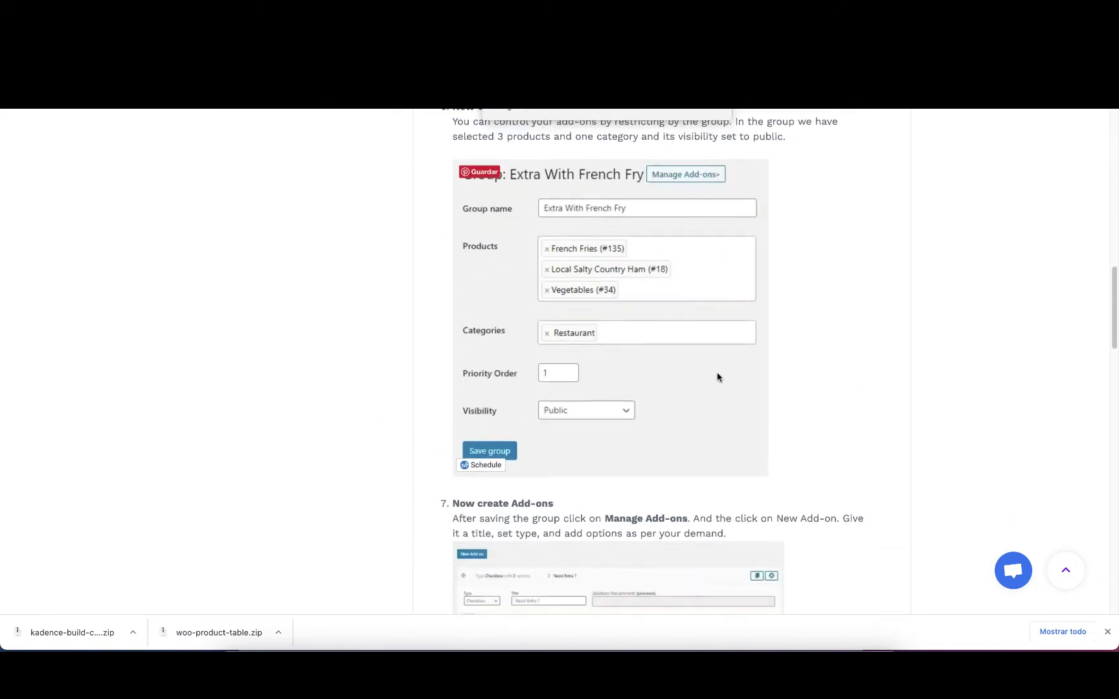
scroll(717, 377, "down", 13)
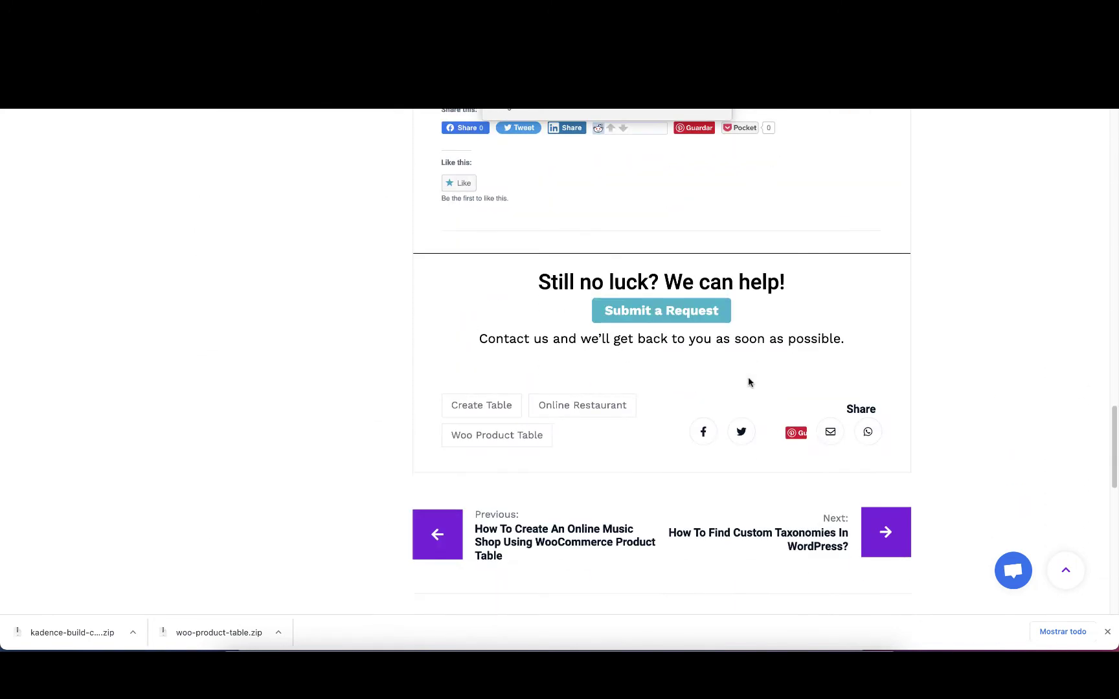
Step: Skim the restaurant table guide to the end of the article and return to its beginning
scroll(749, 379, "down", 5)
scroll(747, 379, "up", 20)
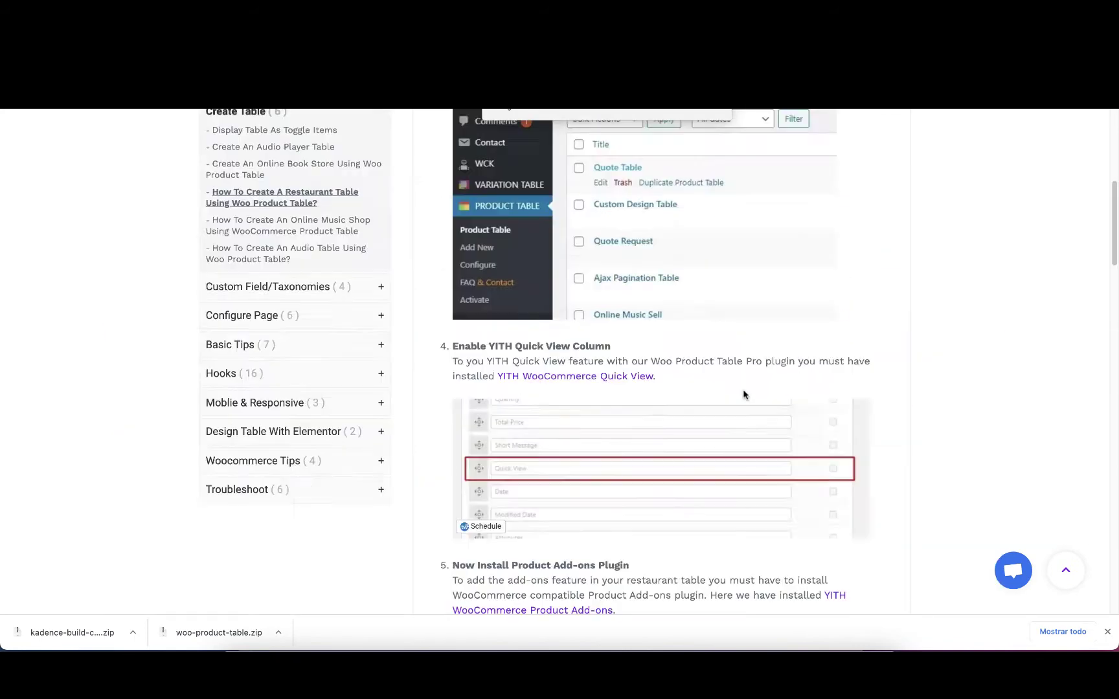
scroll(743, 395, "up", 10)
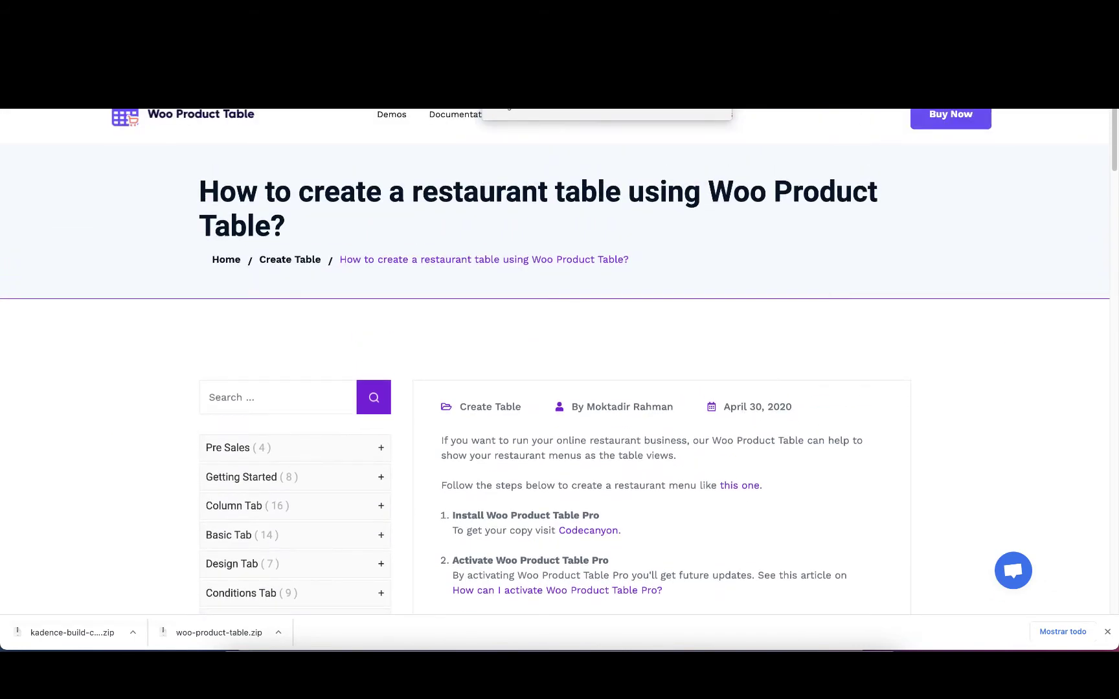
Step: Switch back to the WordPress dashboard, view the list of product tables and open the Product Table plugin's configuration page
key("ctrl+Tab")
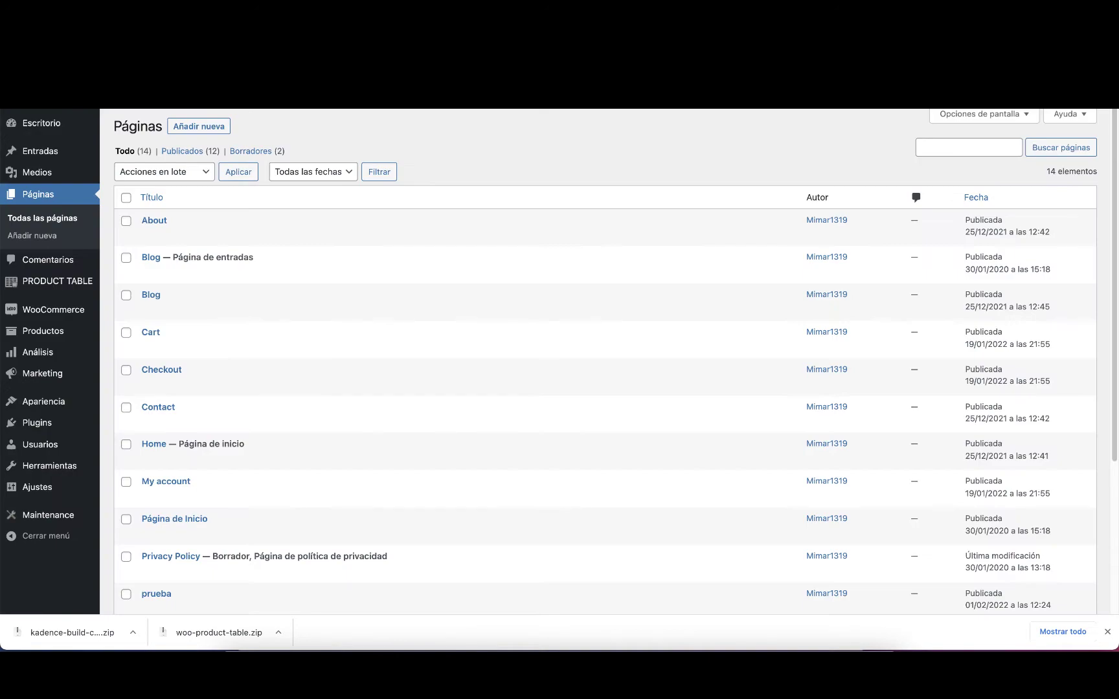
mouse_move(63, 281)
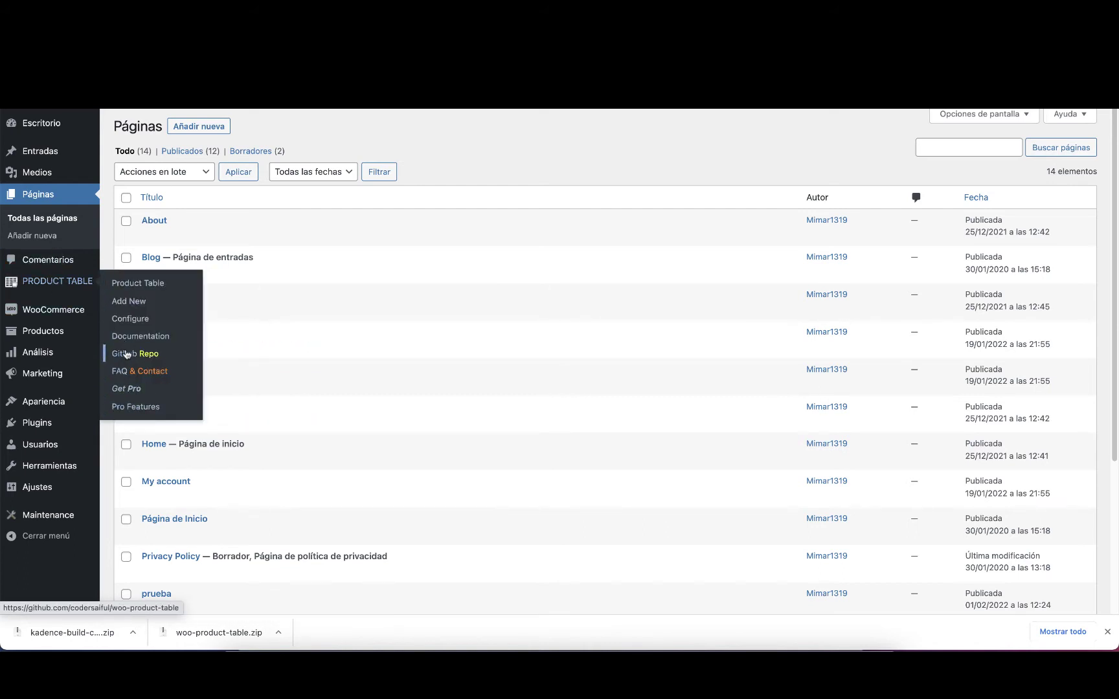
left_click(138, 283)
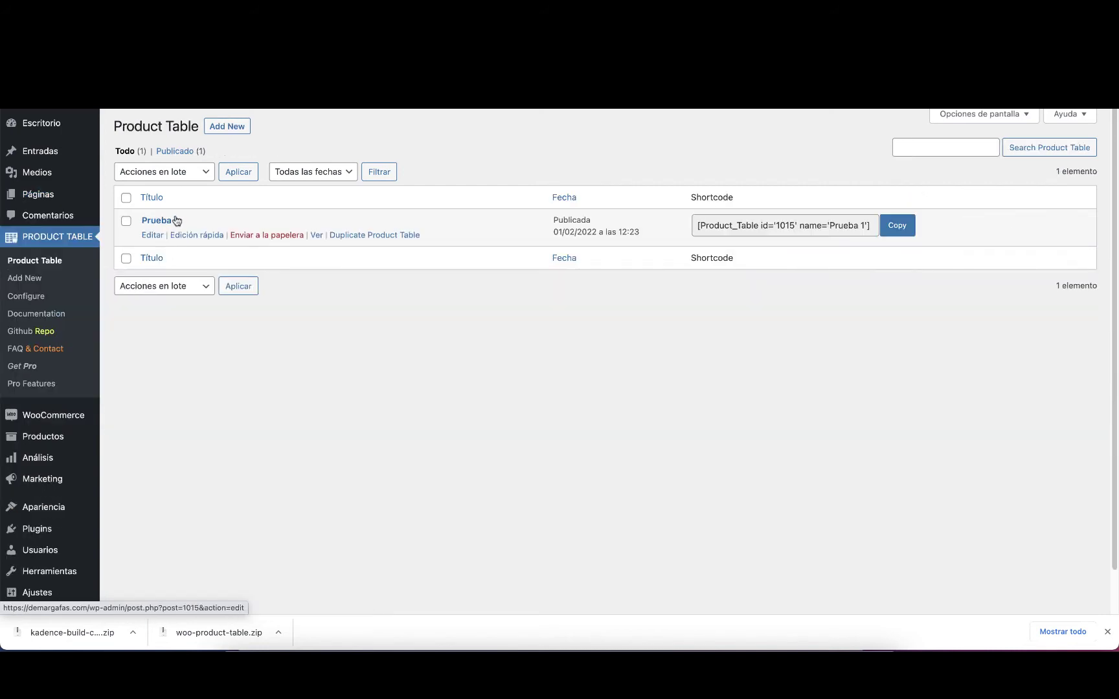
left_click(27, 297)
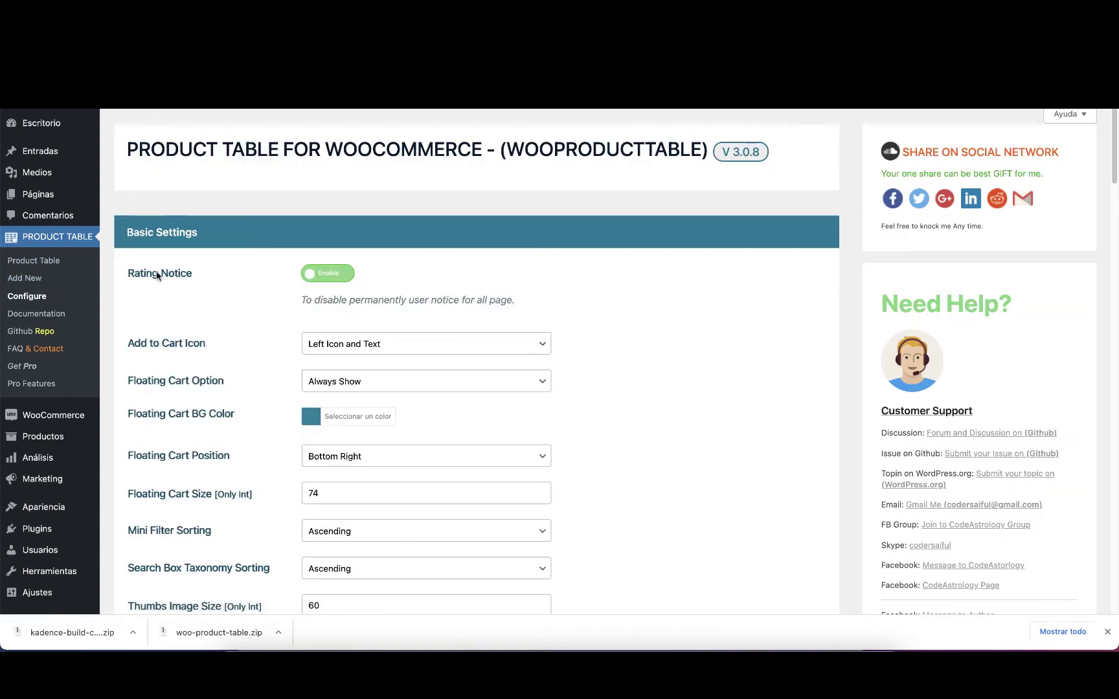
Step: Review the plugin's Basic Settings, from the Add to Cart icon and floating cart options through Quick Buy, Load More and Query by URL
scroll(550, 207, "down", 10)
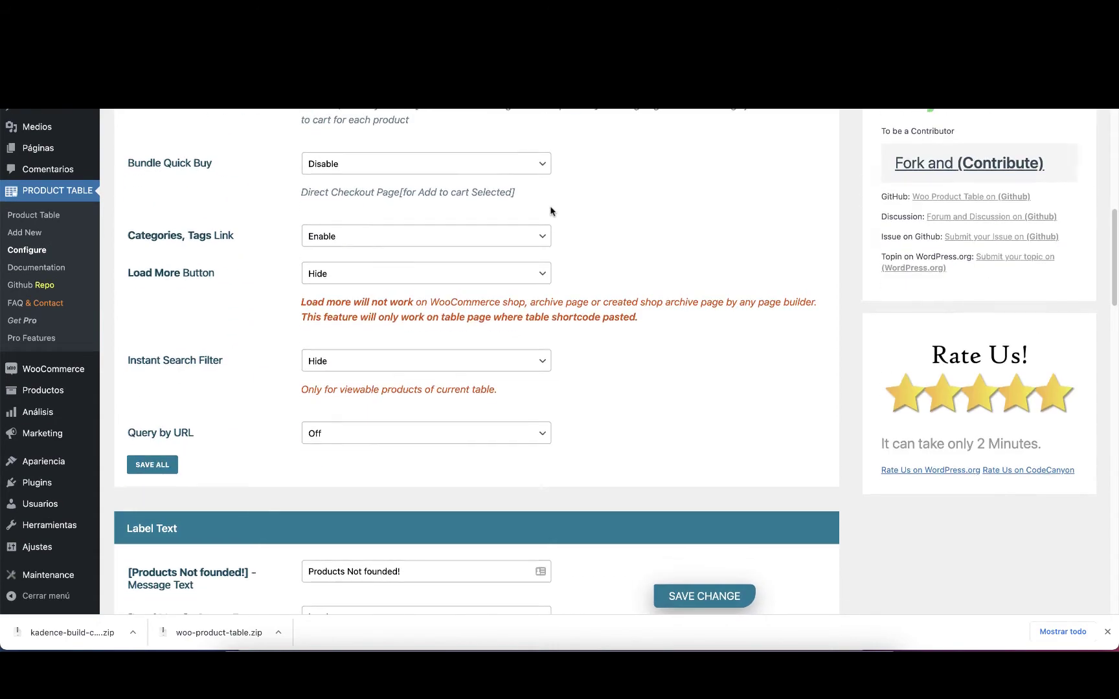
scroll(550, 210, "down", 6)
scroll(553, 221, "up", 16)
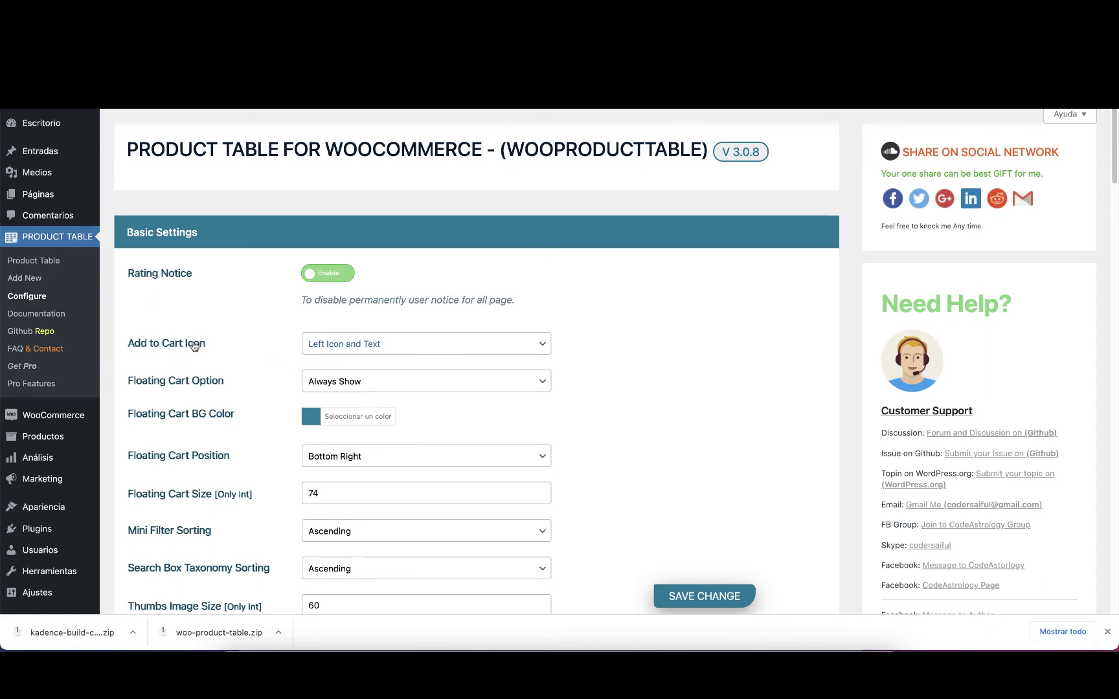
scroll(453, 359, "down", 2)
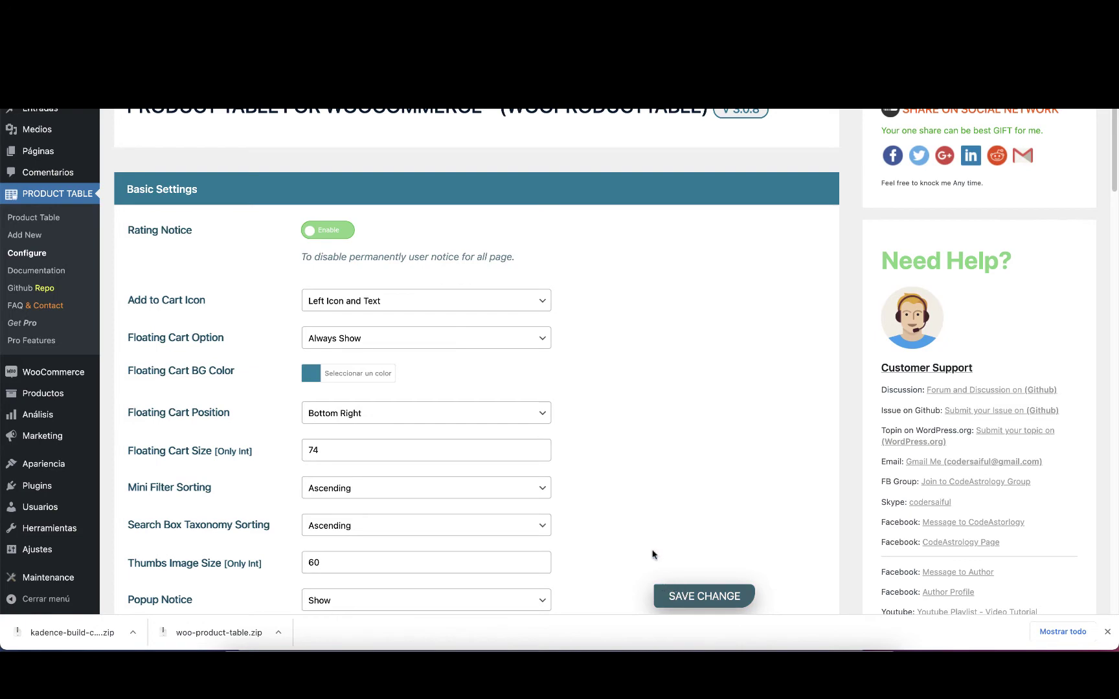
scroll(662, 385, "down", 3)
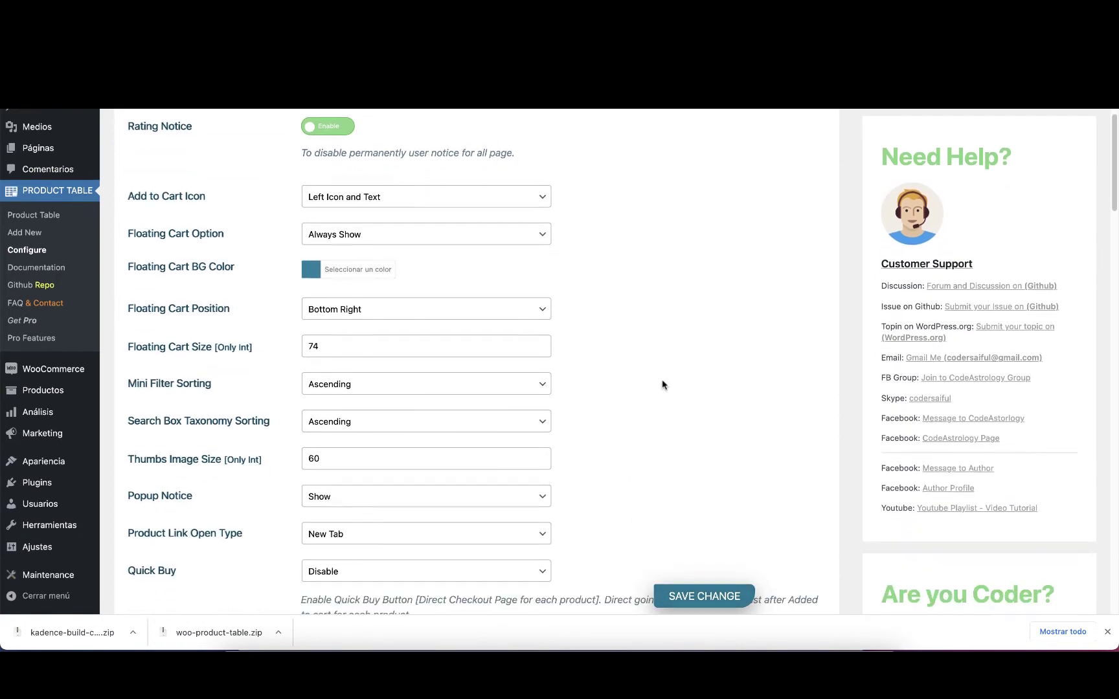
scroll(662, 384, "down", 4)
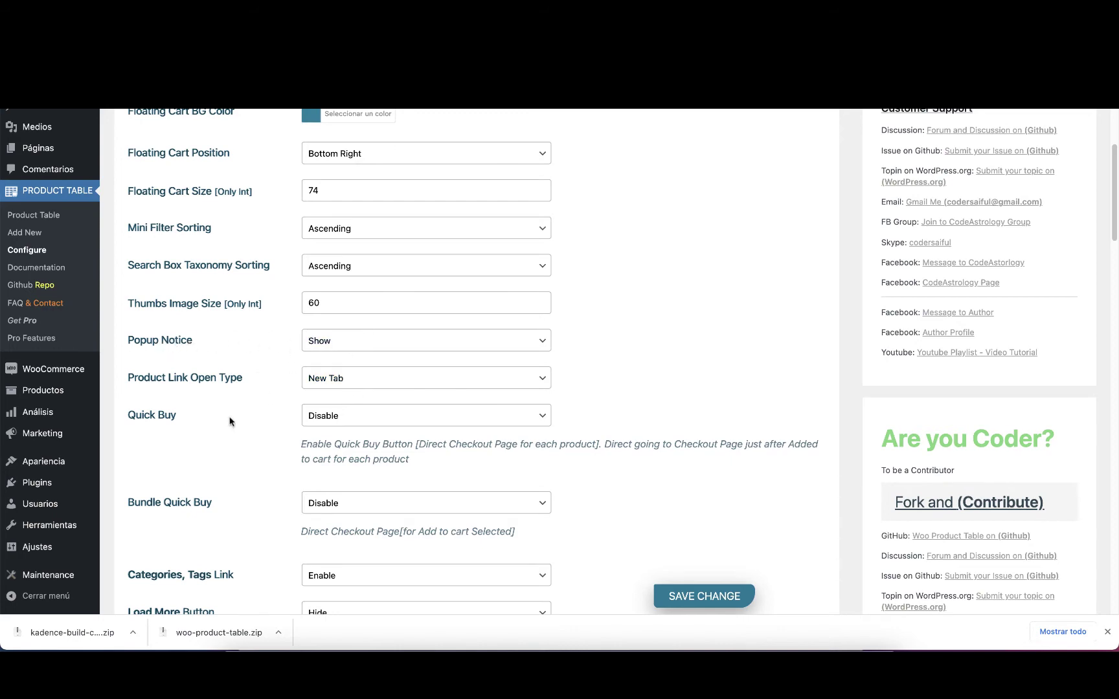
scroll(582, 392, "down", 3)
scroll(589, 383, "down", 10)
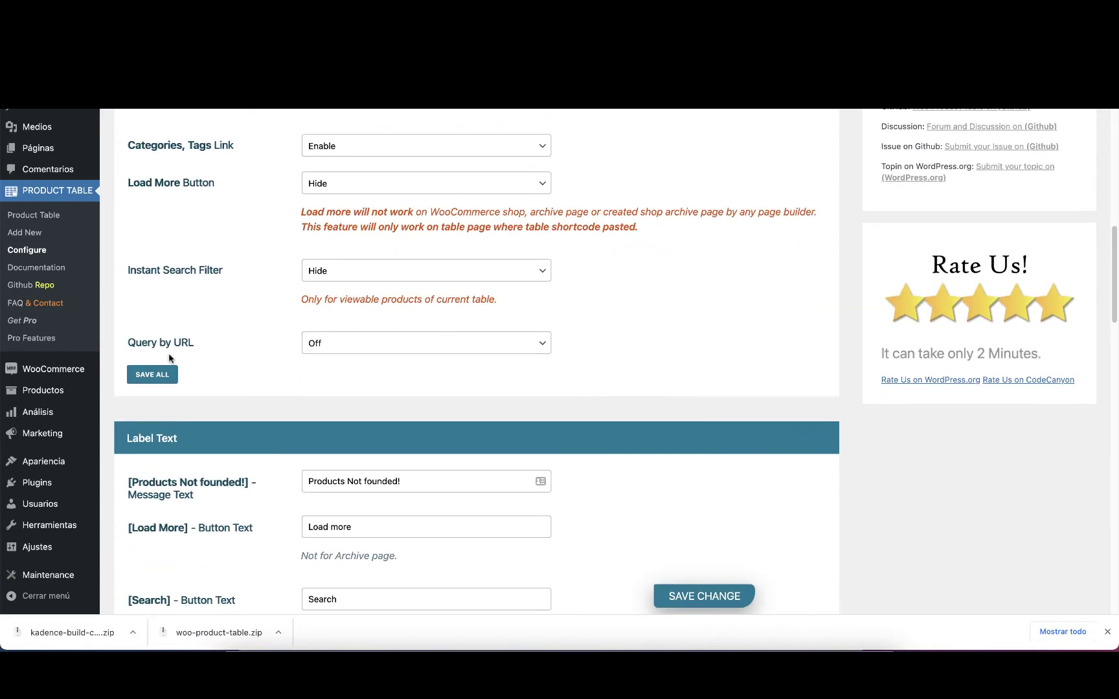
Step: Set the Load More Button option to Show in Basic Settings and save the configuration
scroll(370, 194, "up", 1)
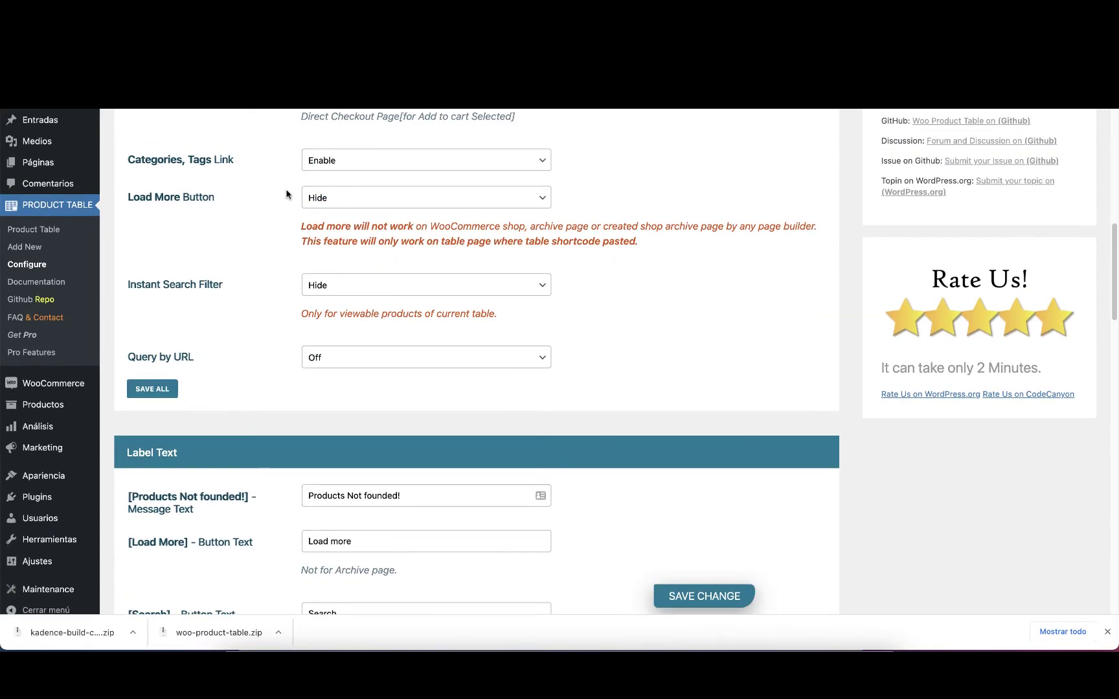
left_click(346, 201)
left_click(343, 213)
scroll(221, 277, "down", 3)
left_click(152, 291)
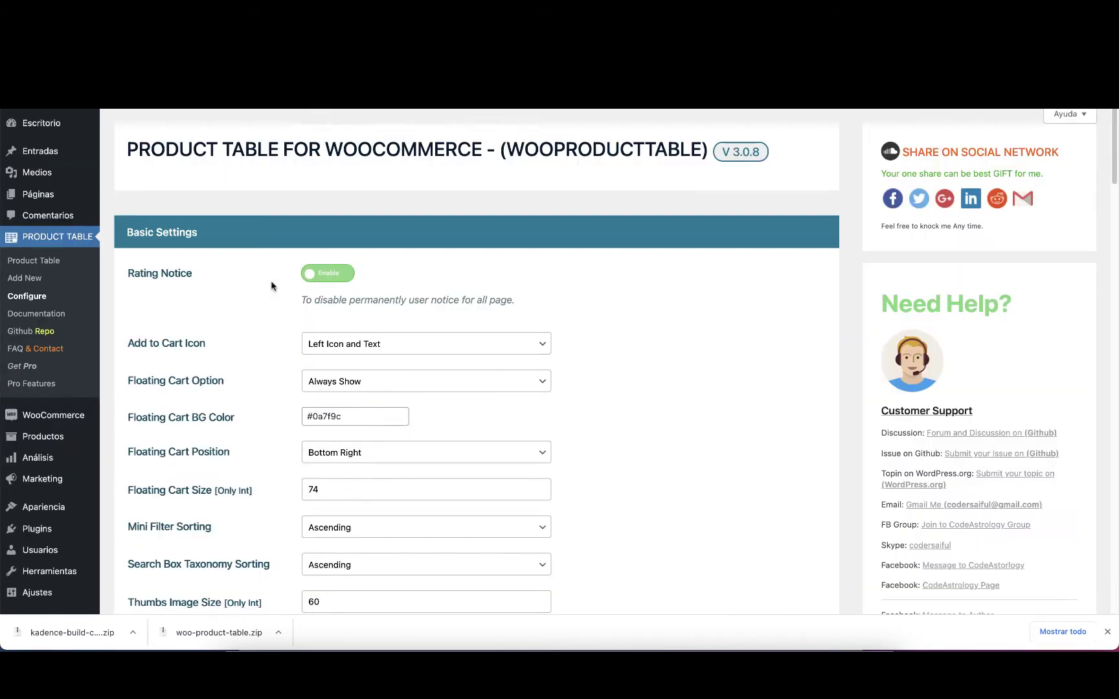
Step: Change the [Search] button text in the Label Text section to "buscar" and save the configuration
scroll(324, 287, "down", 15)
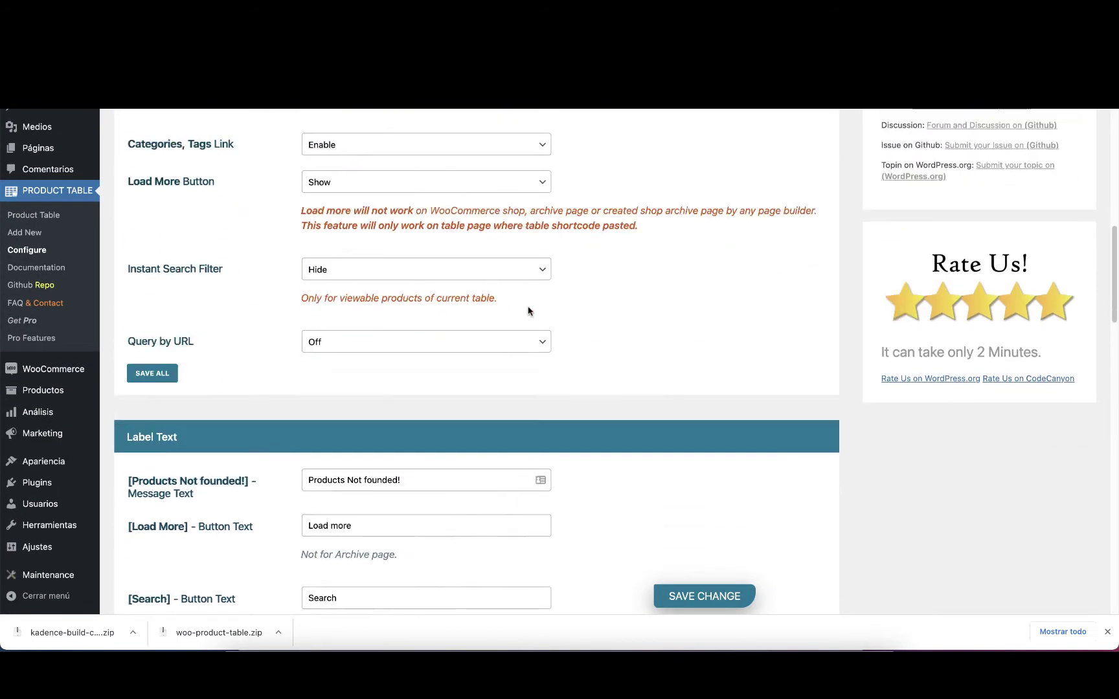
scroll(527, 312, "down", 2)
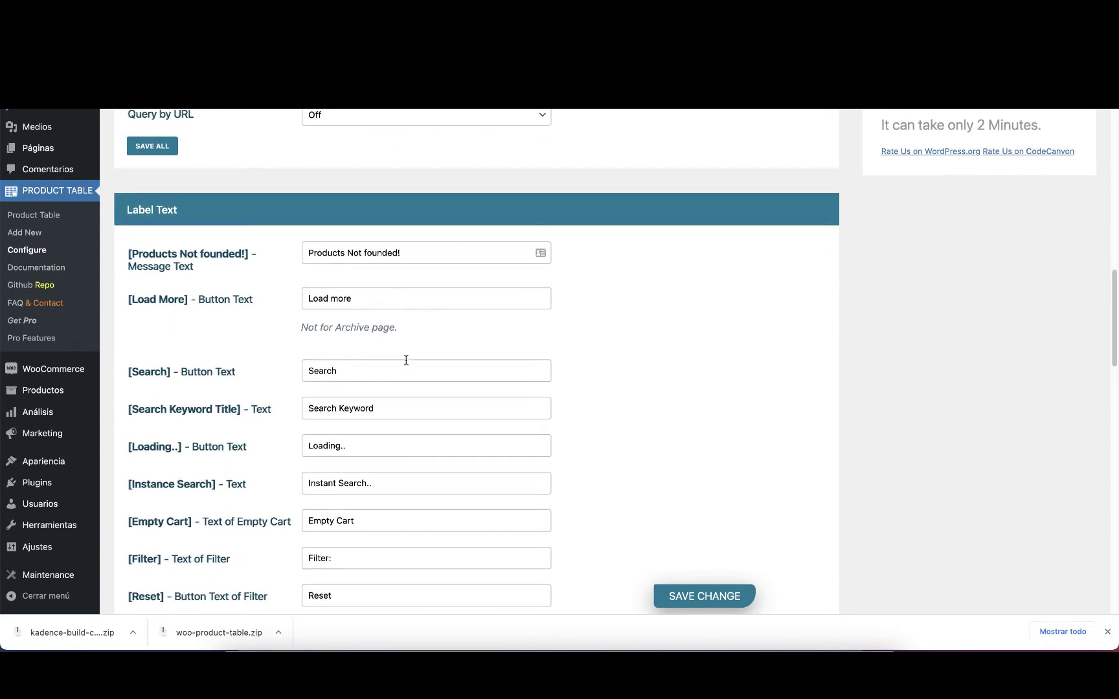
scroll(456, 434, "down", 5)
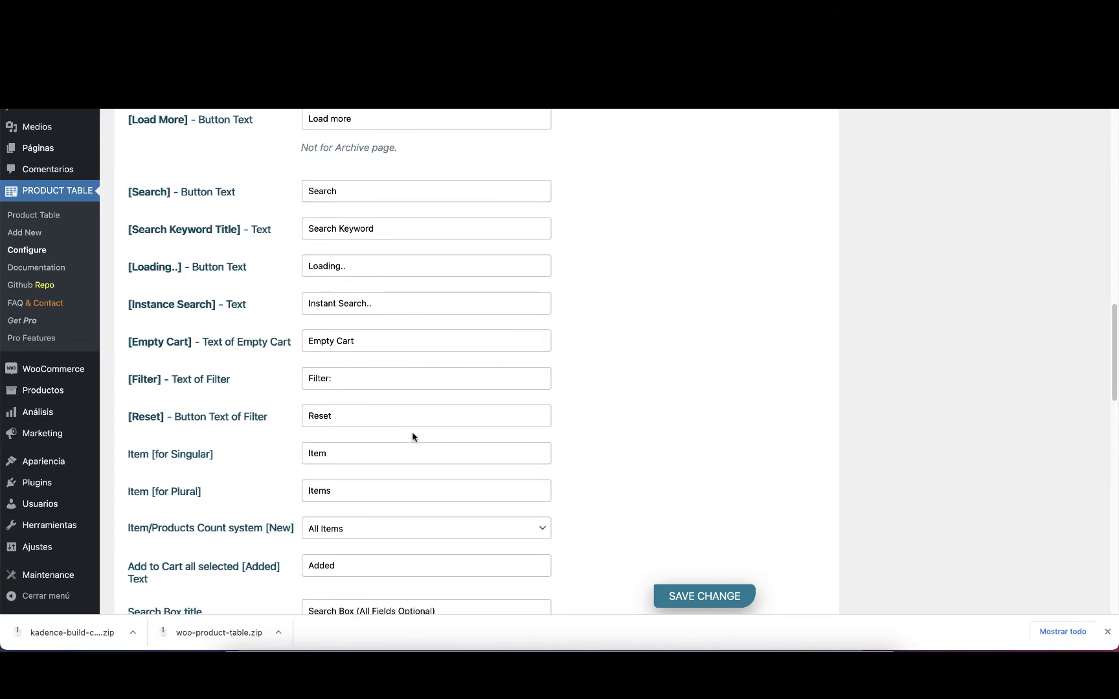
scroll(395, 366, "up", 7)
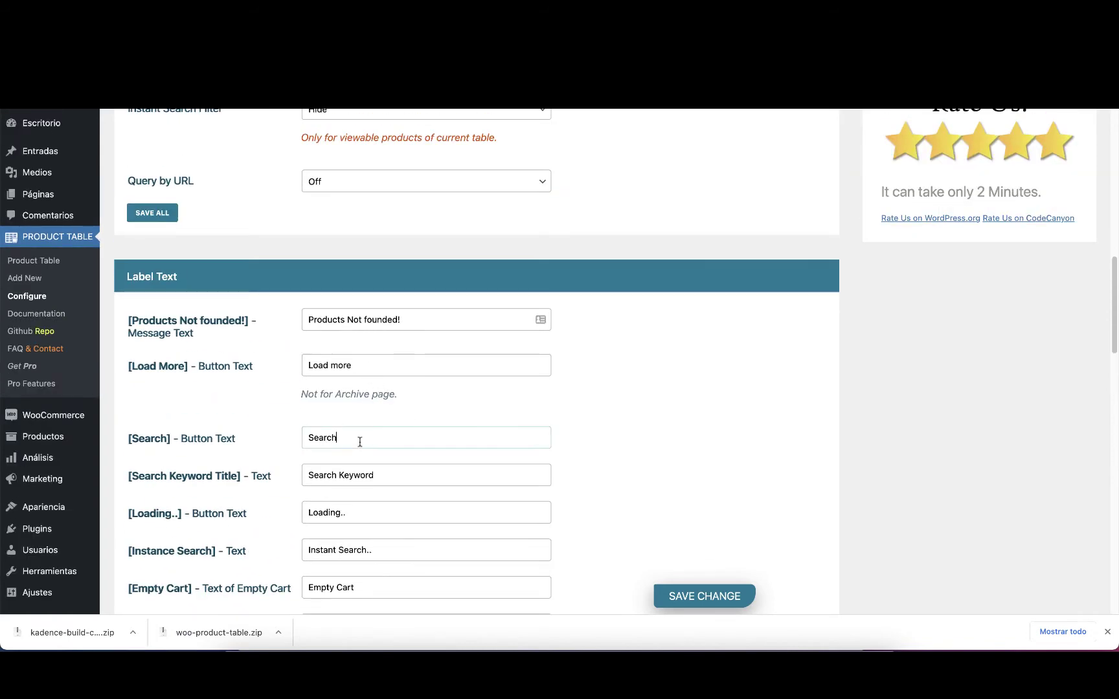
left_click_drag(358, 440, 311, 441)
type("buscar")
scroll(644, 406, "down", 1)
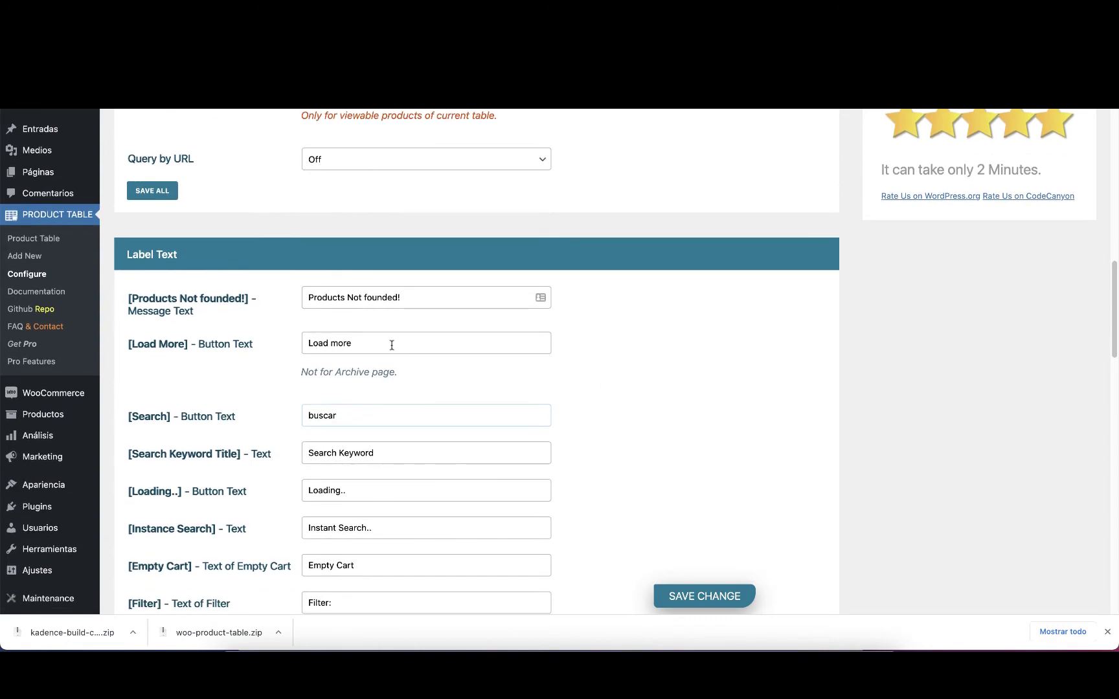
scroll(392, 345, "down", 10)
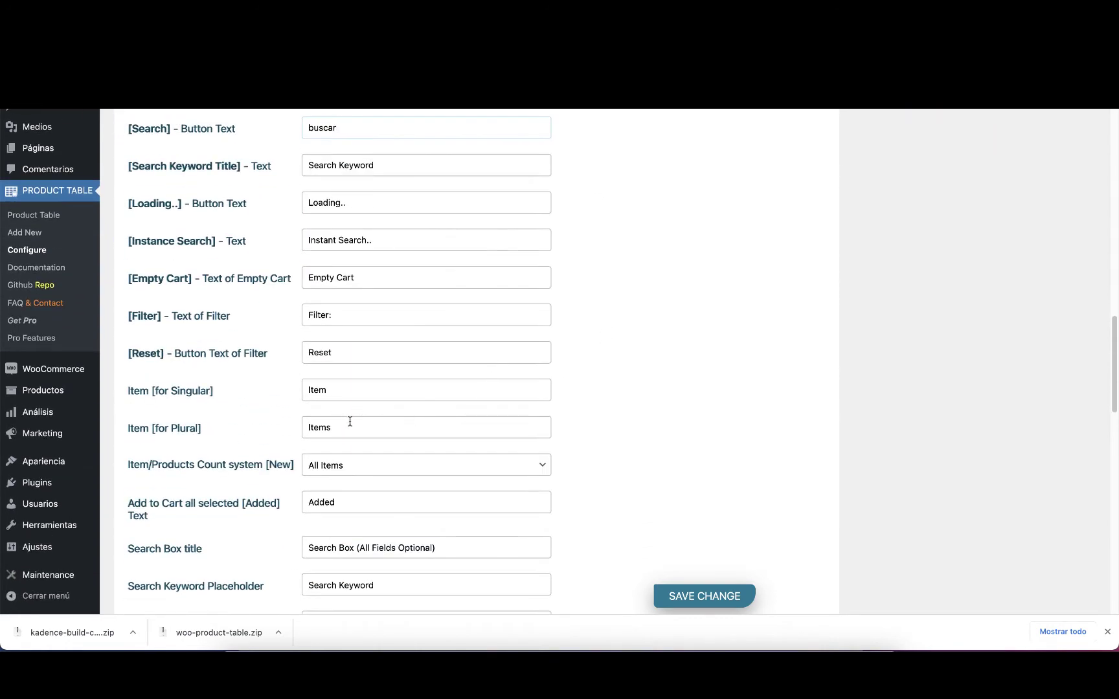
scroll(375, 496, "down", 6)
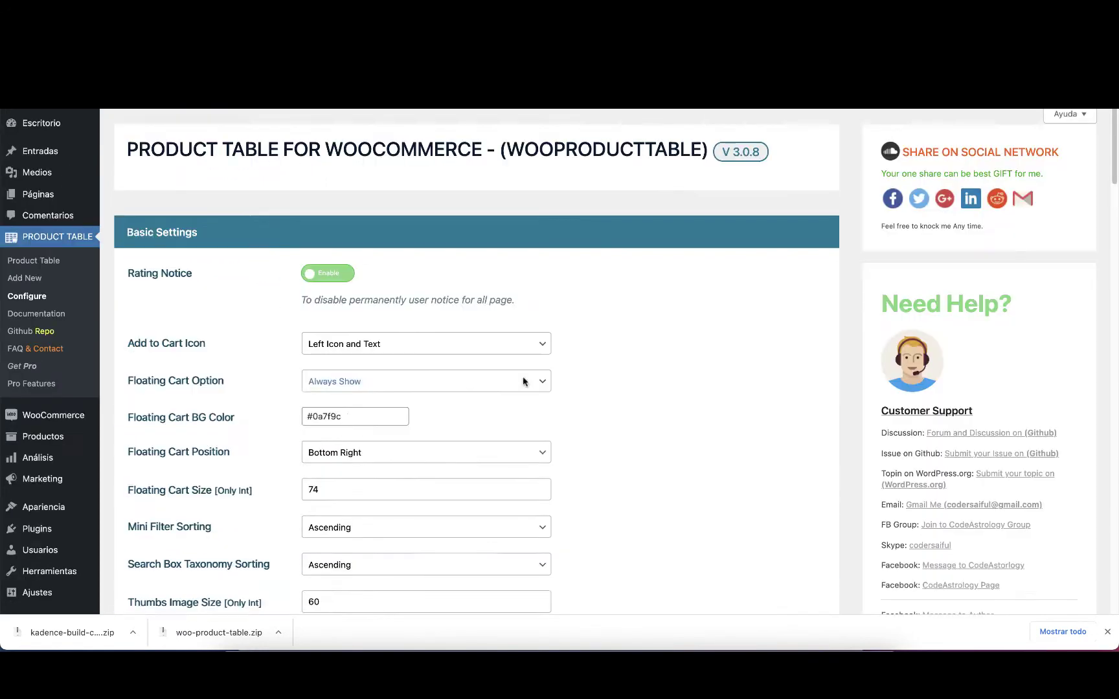
Step: Look through the saved configuration, including the Label Text, External Plugin's [YITH] and All Messages sections
scroll(651, 337, "down", 3)
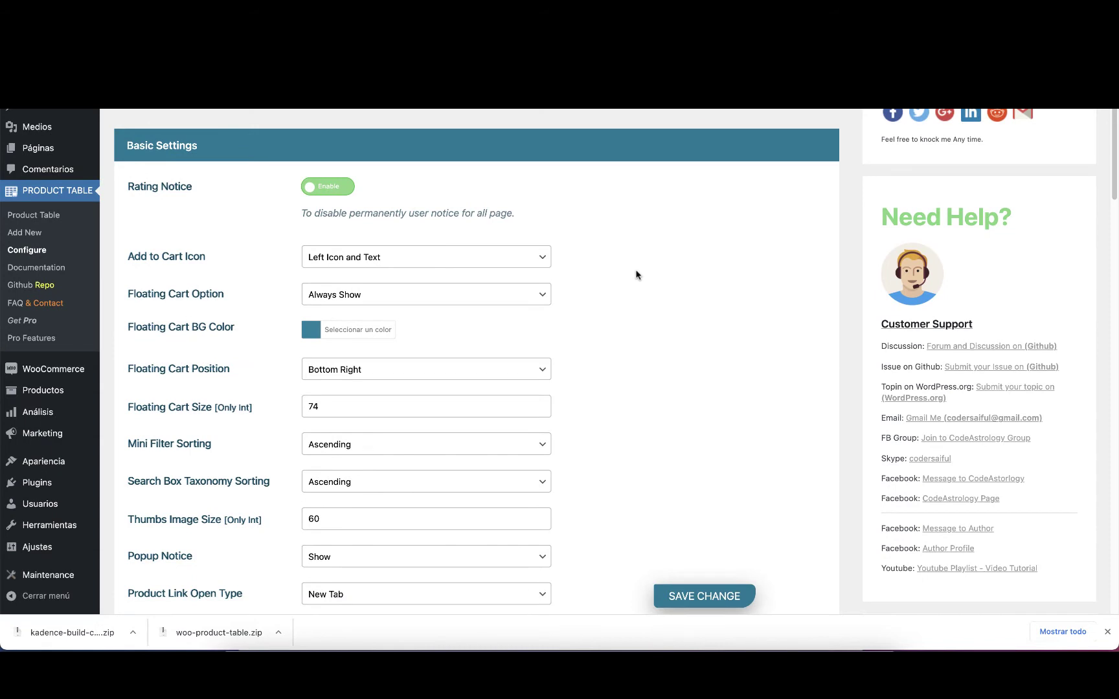
scroll(480, 332, "up", 3)
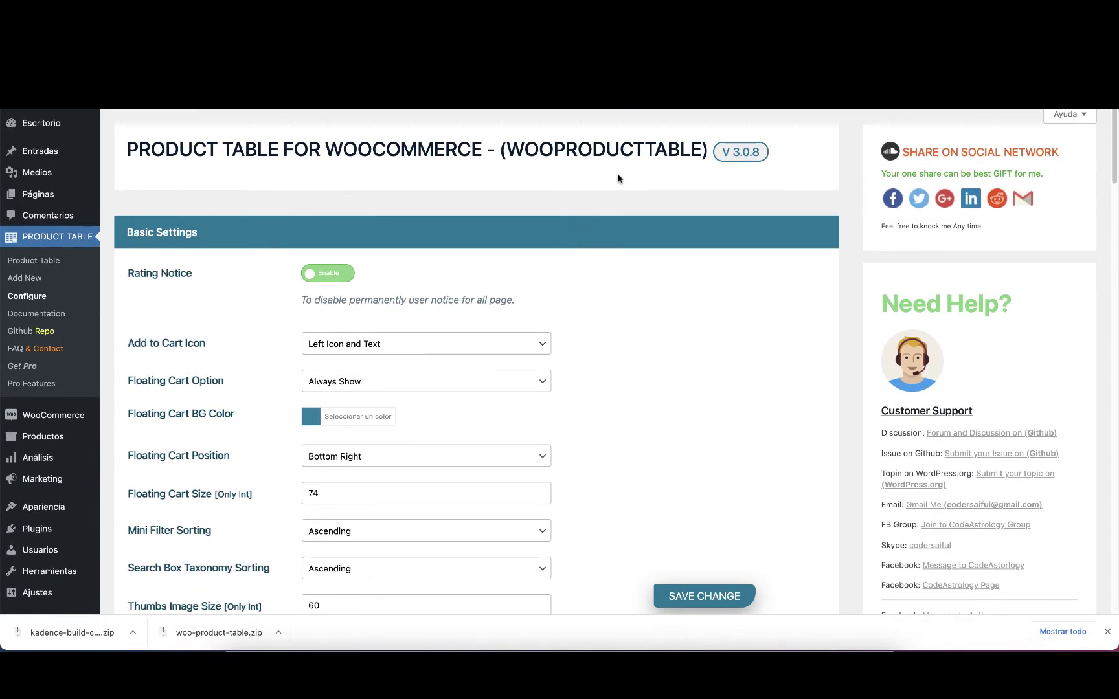
scroll(682, 388, "down", 10)
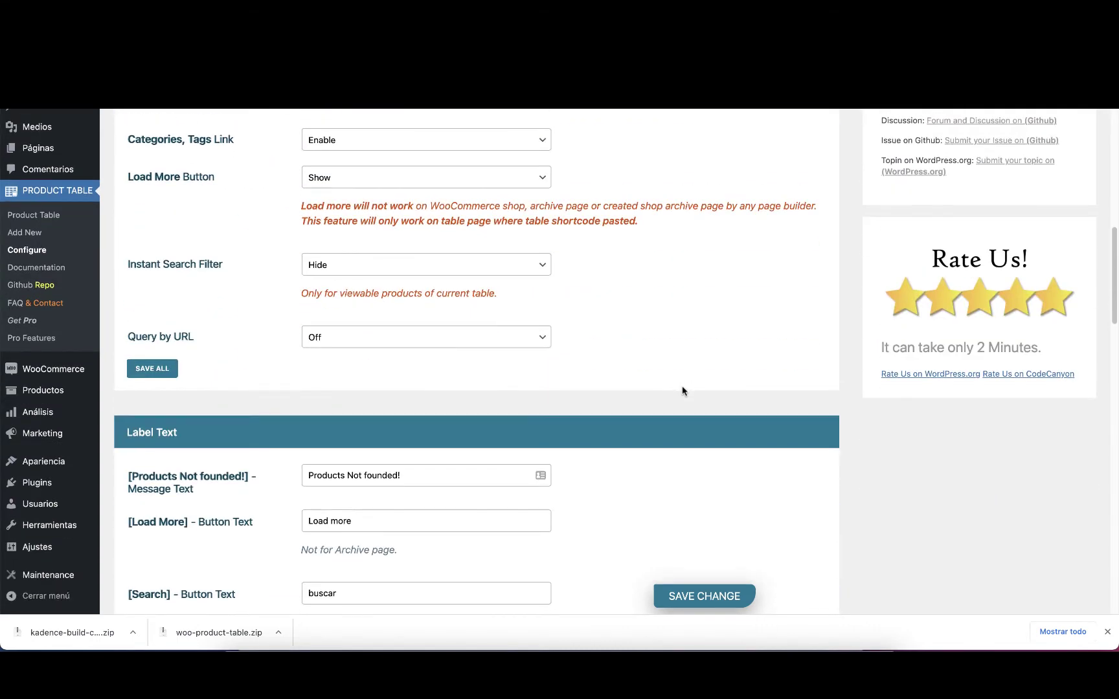
scroll(682, 390, "down", 13)
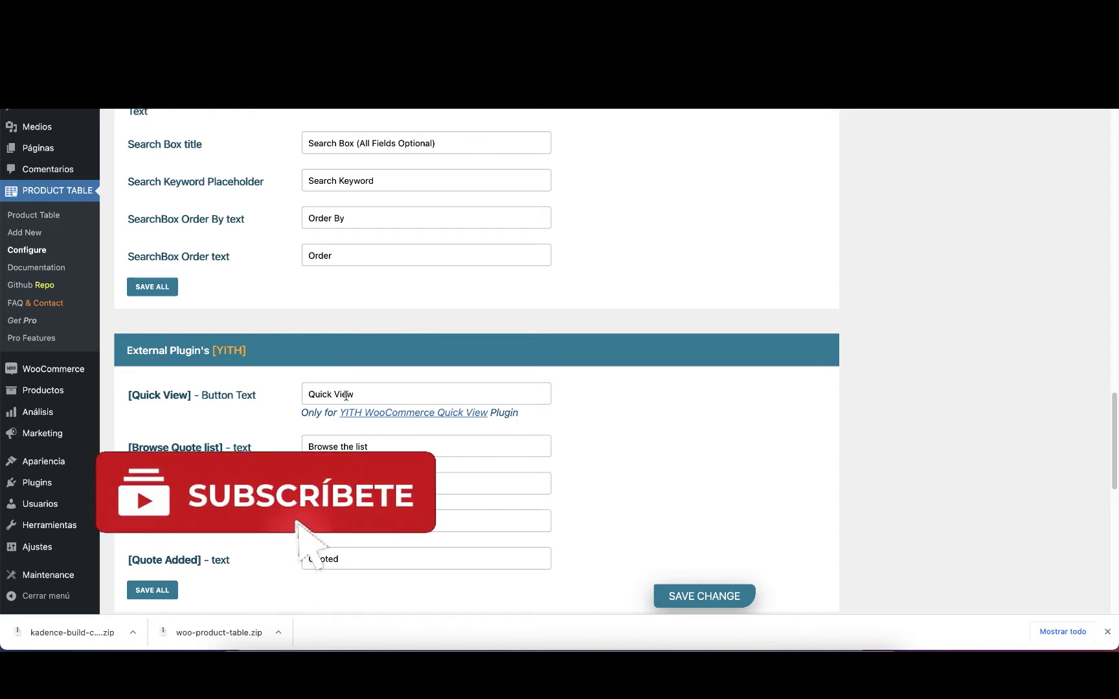
scroll(357, 425, "down", 1)
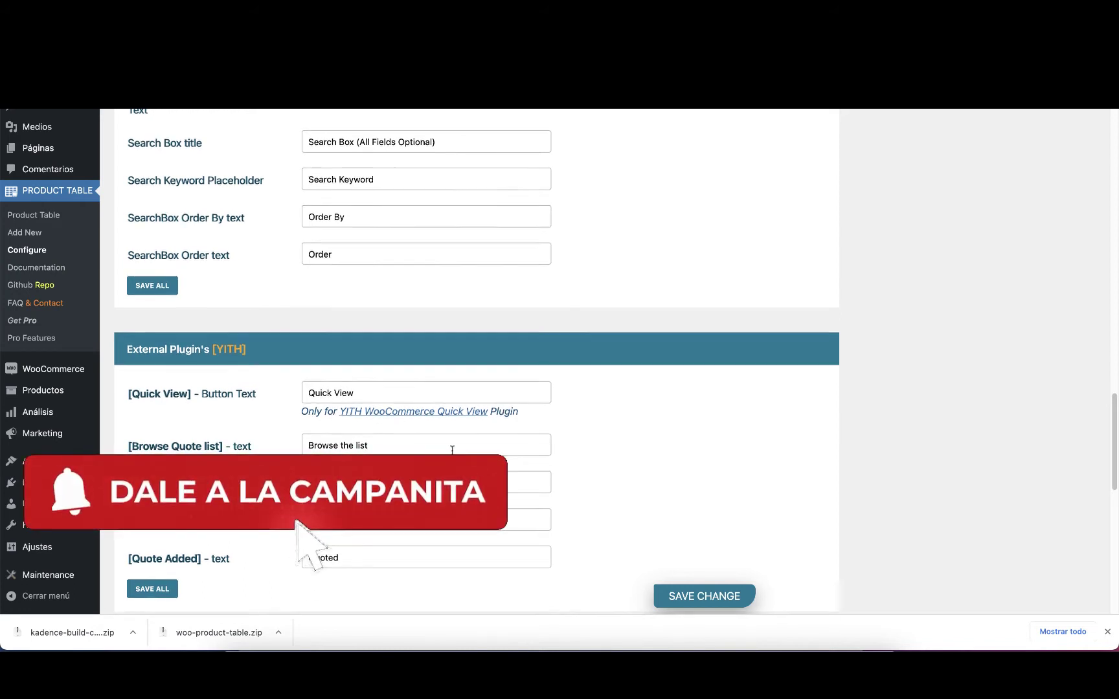
scroll(452, 447, "down", 3)
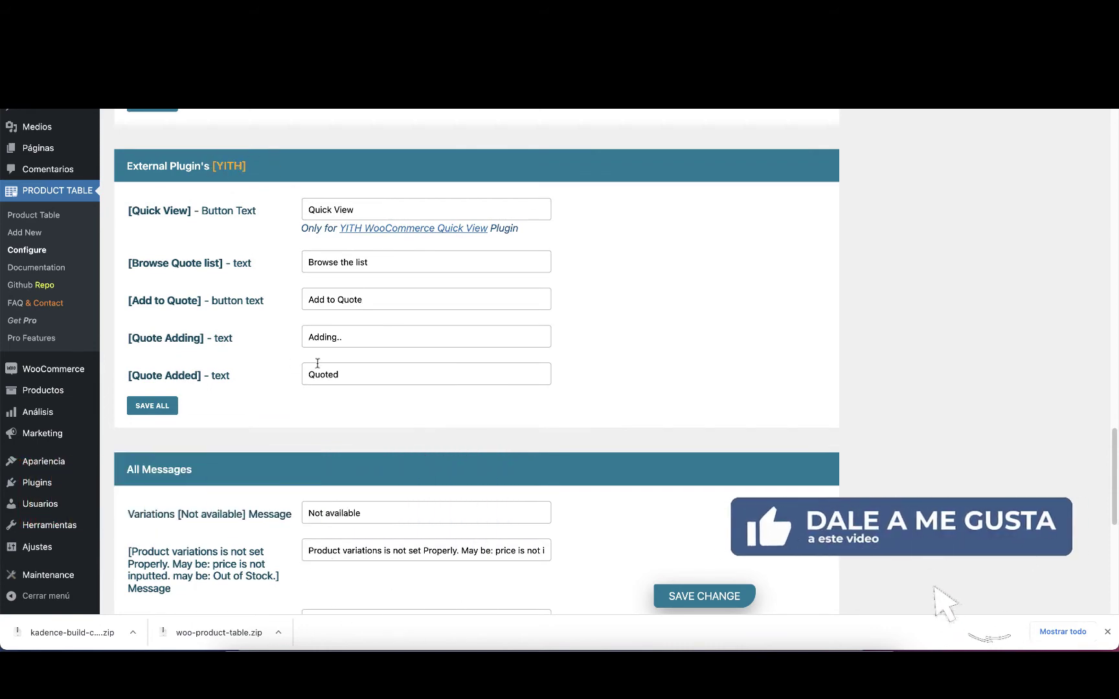
scroll(317, 363, "down", 4)
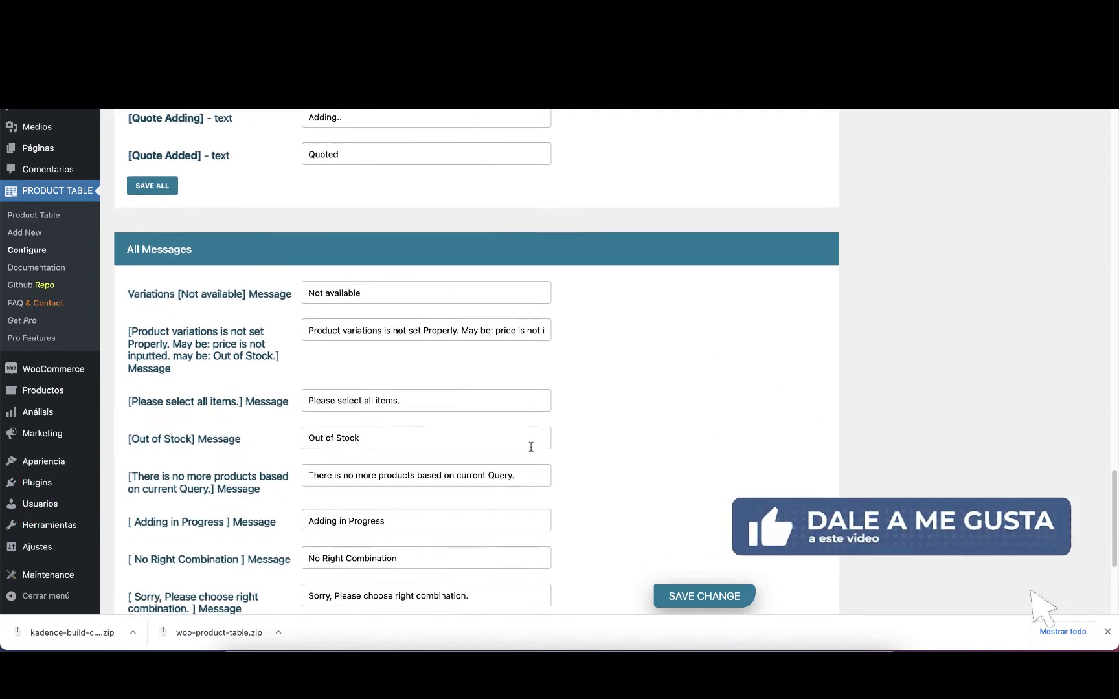
scroll(531, 447, "down", 2)
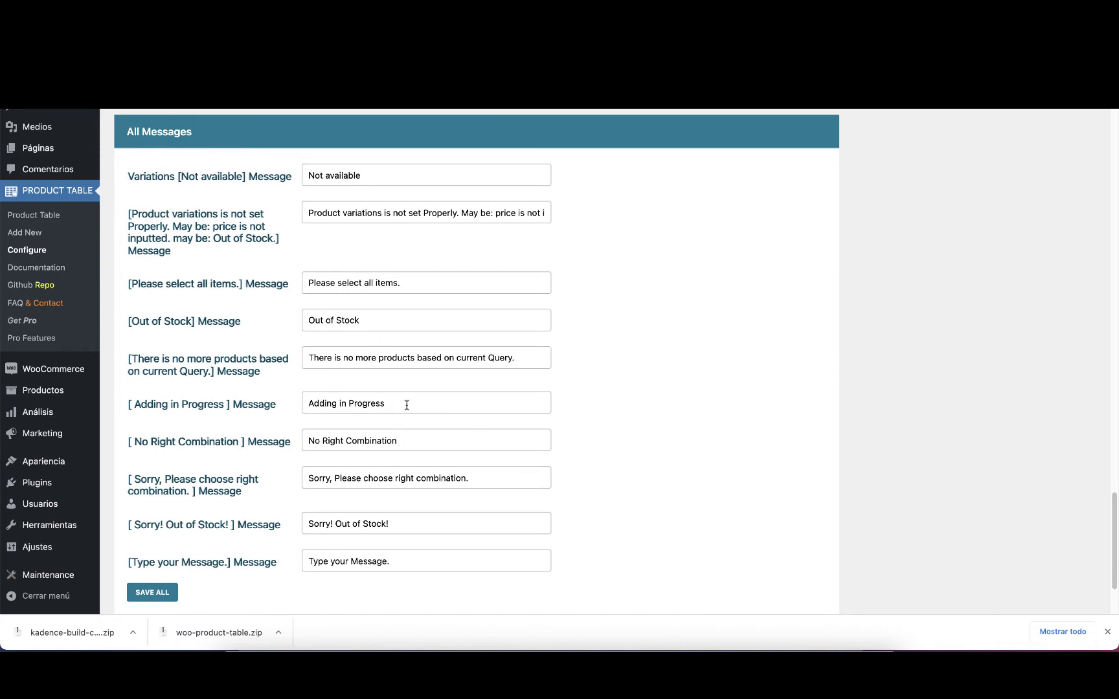
scroll(427, 492, "down", 1)
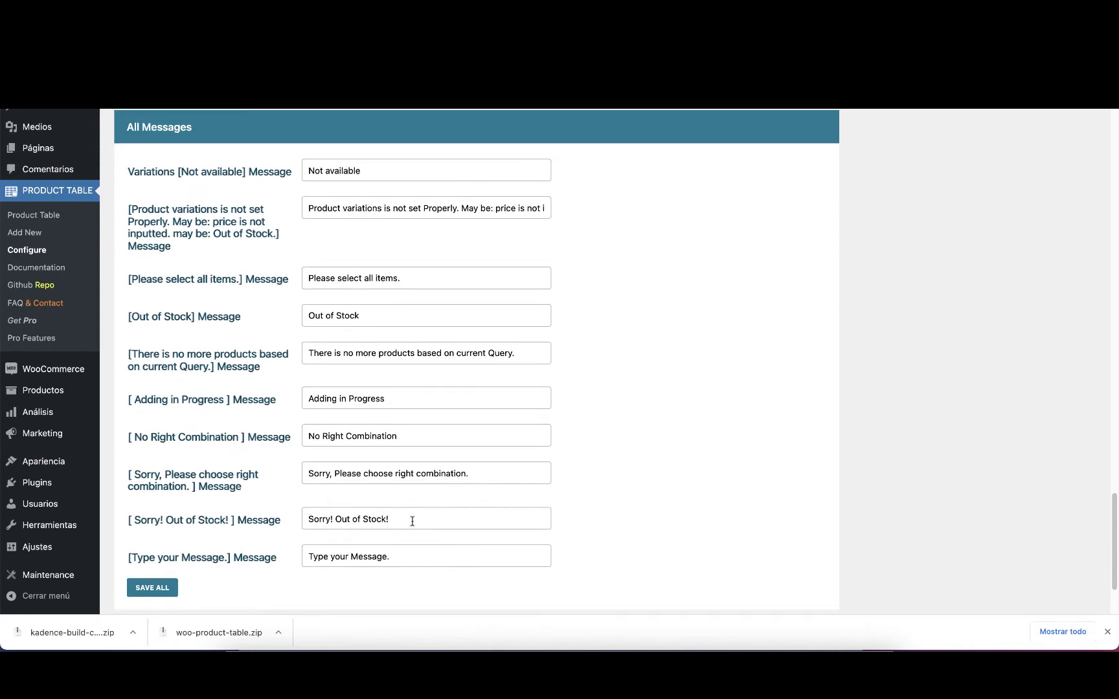
Step: Set the [Sorry! Out of Stock!] message to "Lo siento, el producto está fuera de stock" and save the settings
scroll(428, 521, "down", 1)
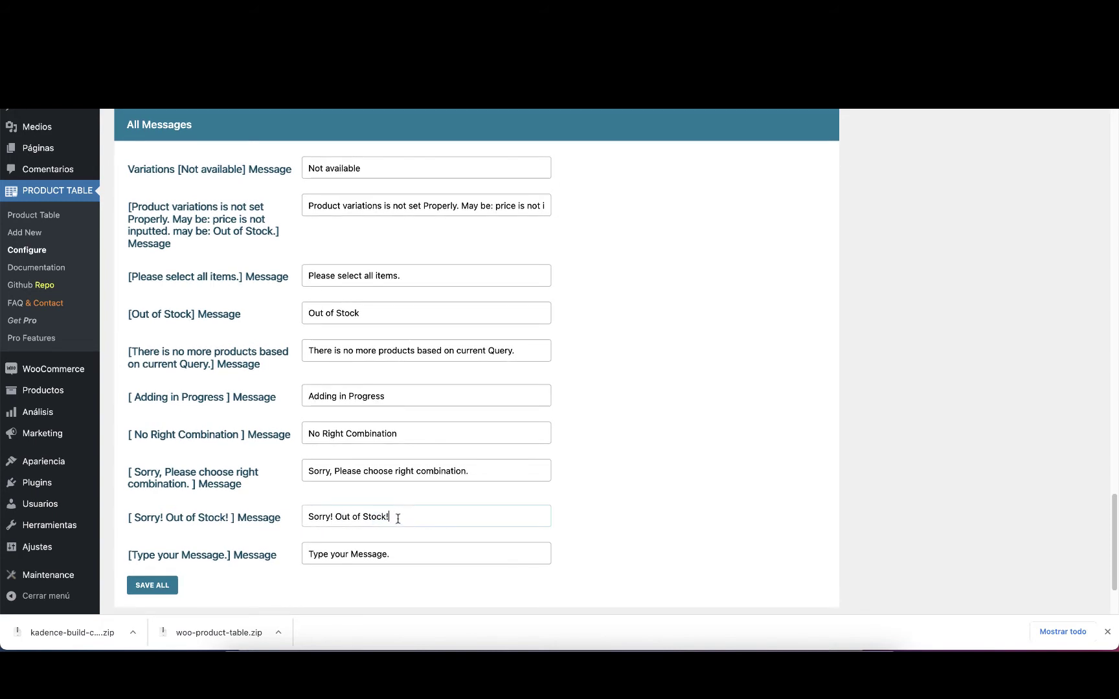
left_click_drag(398, 518, 326, 508)
type("Lo")
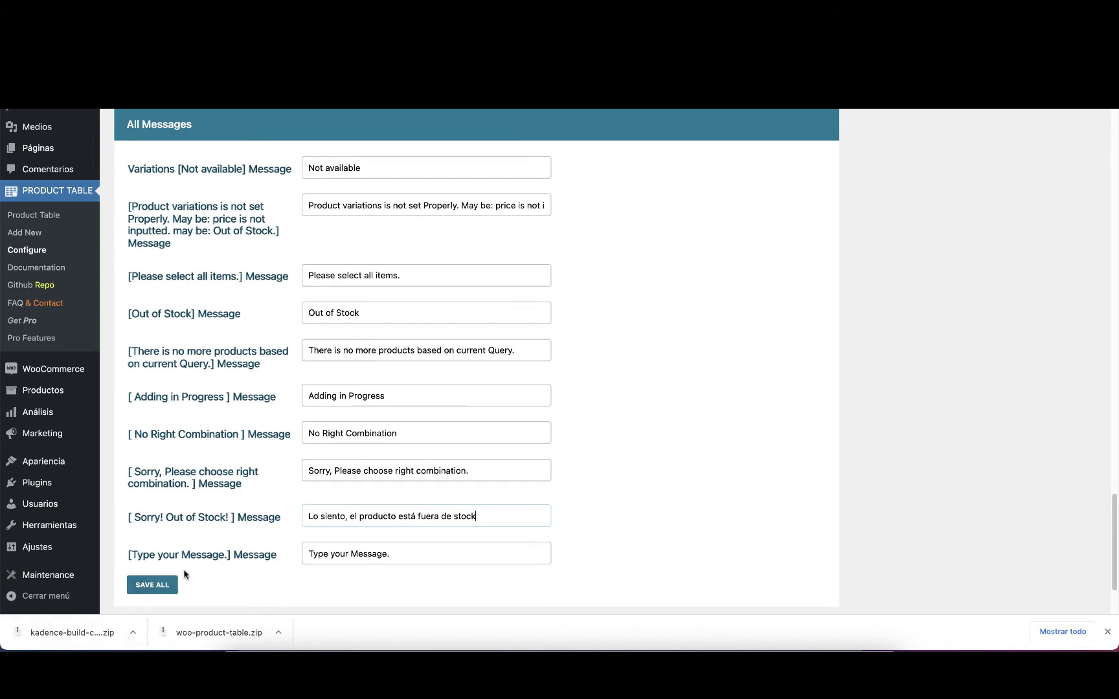
left_click(156, 585)
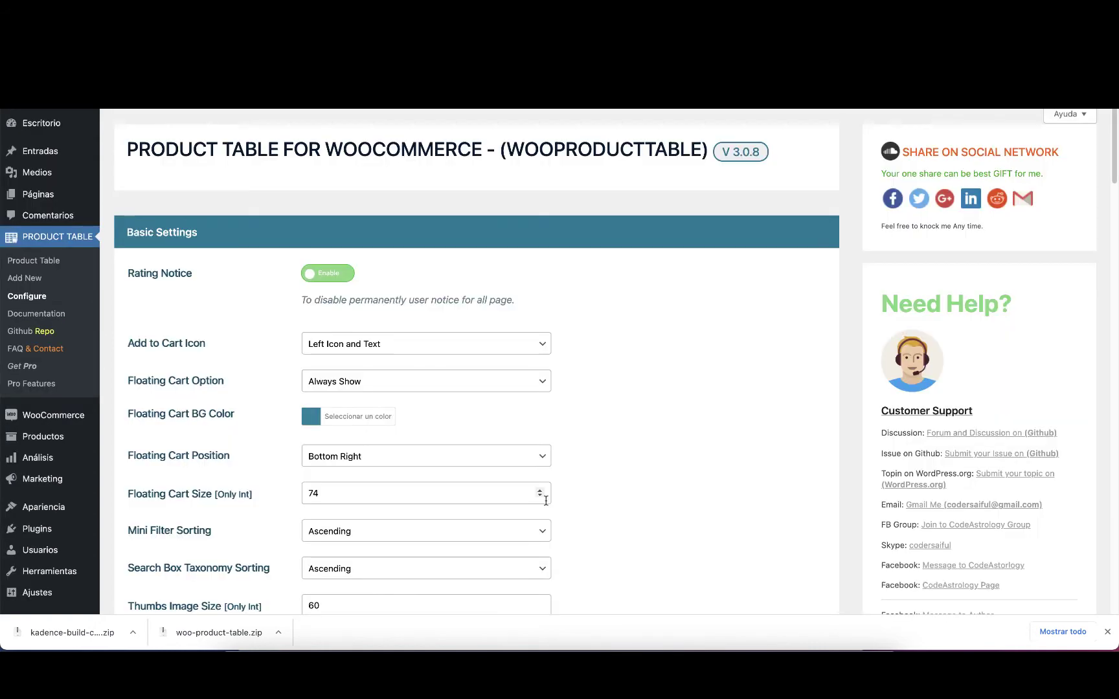
scroll(544, 497, "down", 15)
scroll(543, 493, "down", 10)
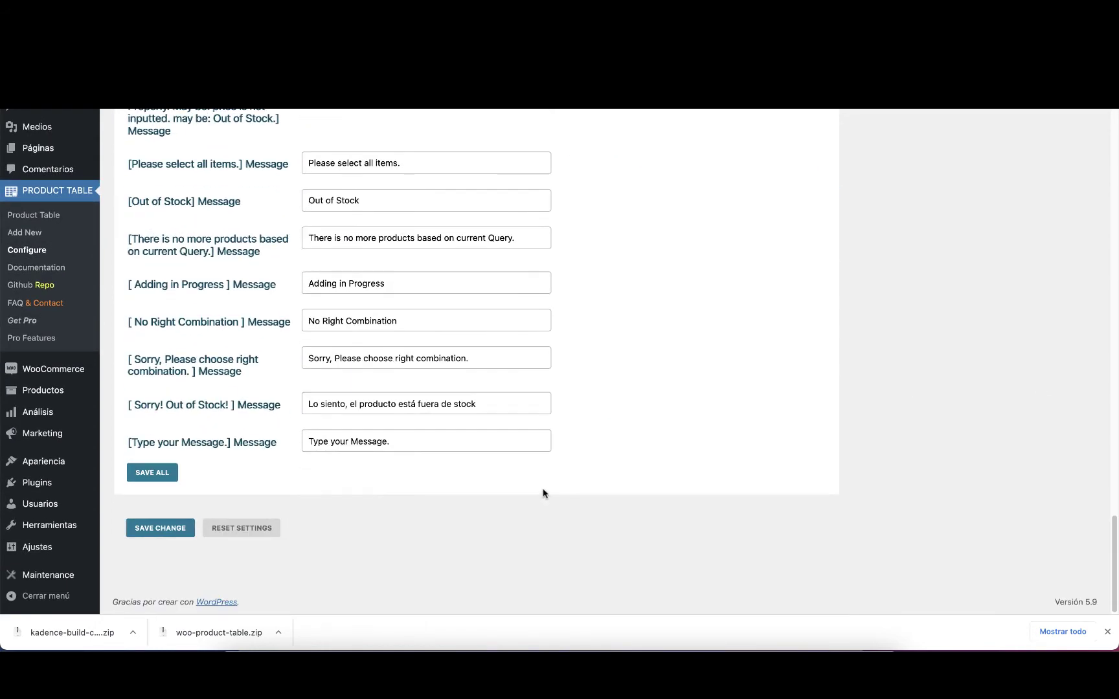
left_click(174, 530)
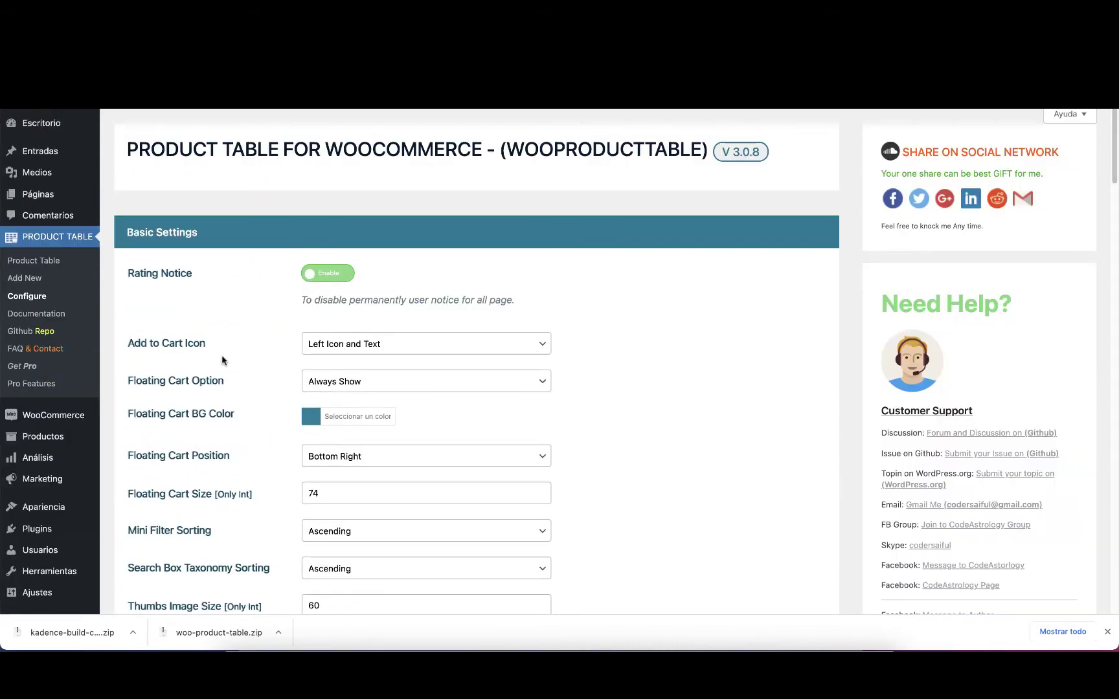
Step: Create a new product table and title it "tabla woocommerce 1"
left_click(29, 301)
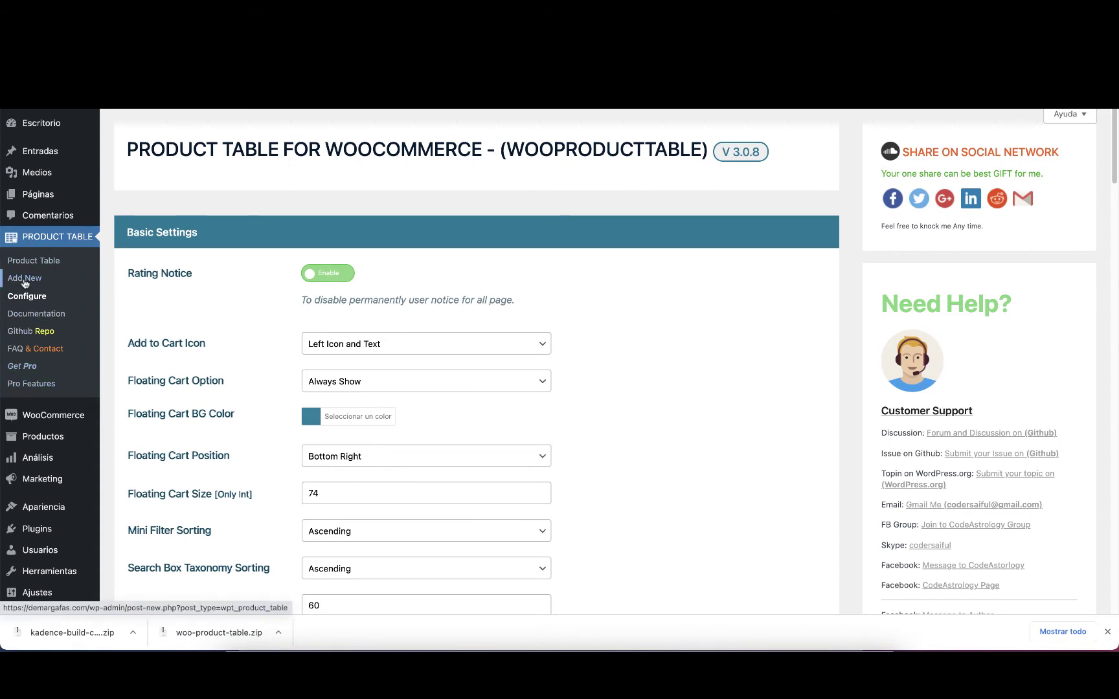
left_click(25, 280)
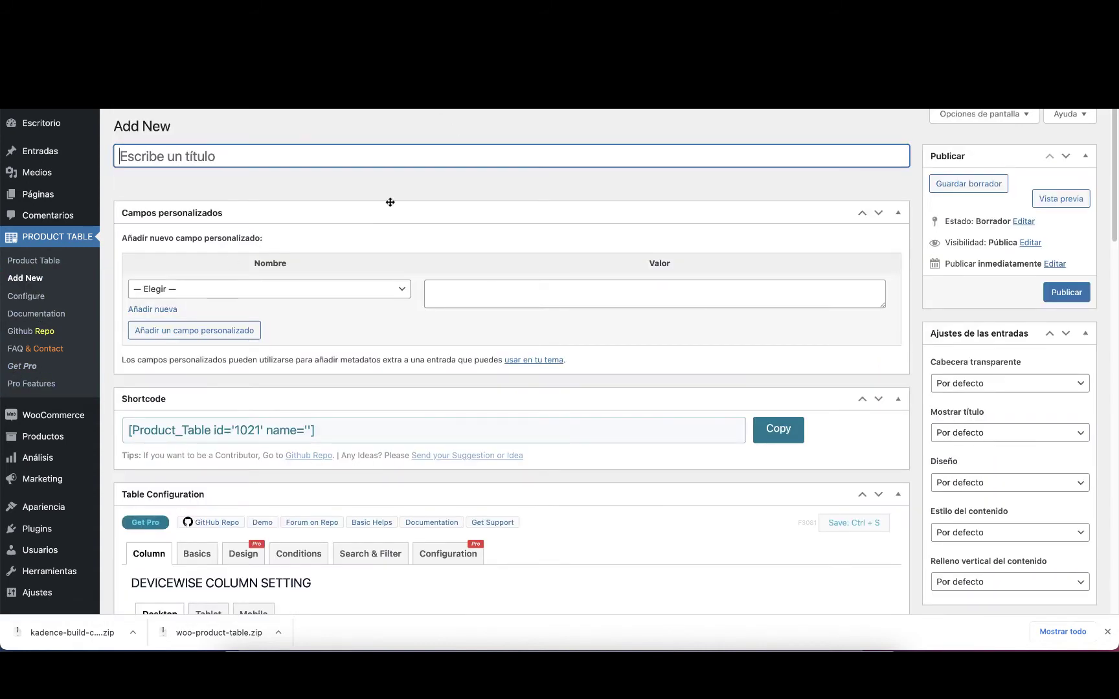
type("P")
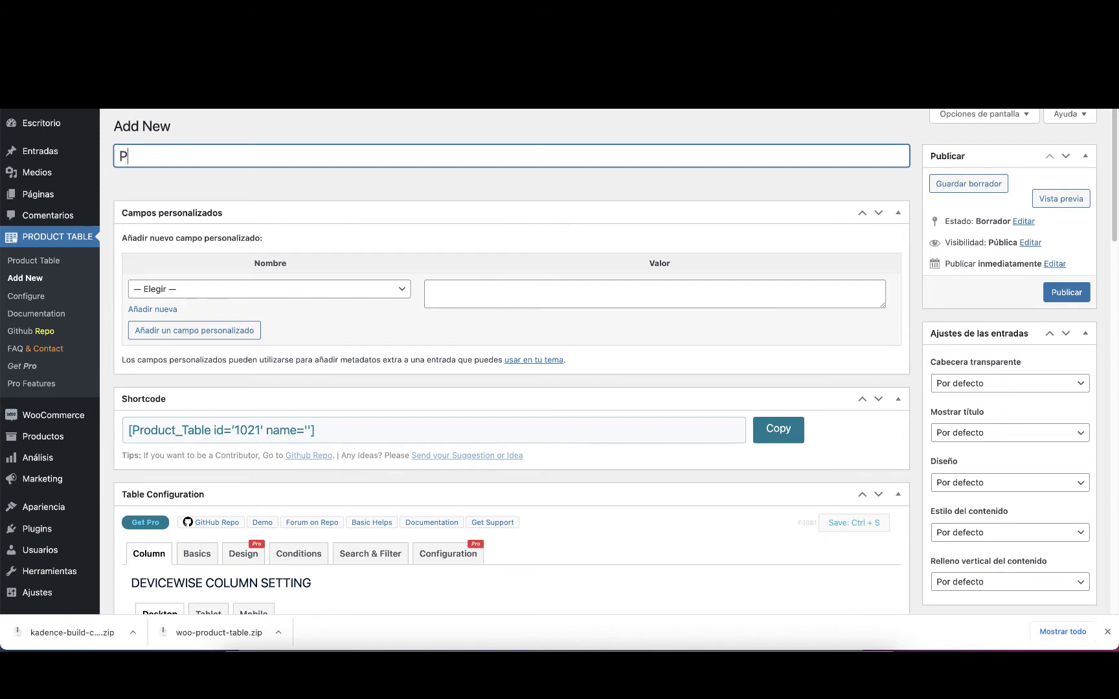
key("BackSpace")
type("tabla woocommerce 1")
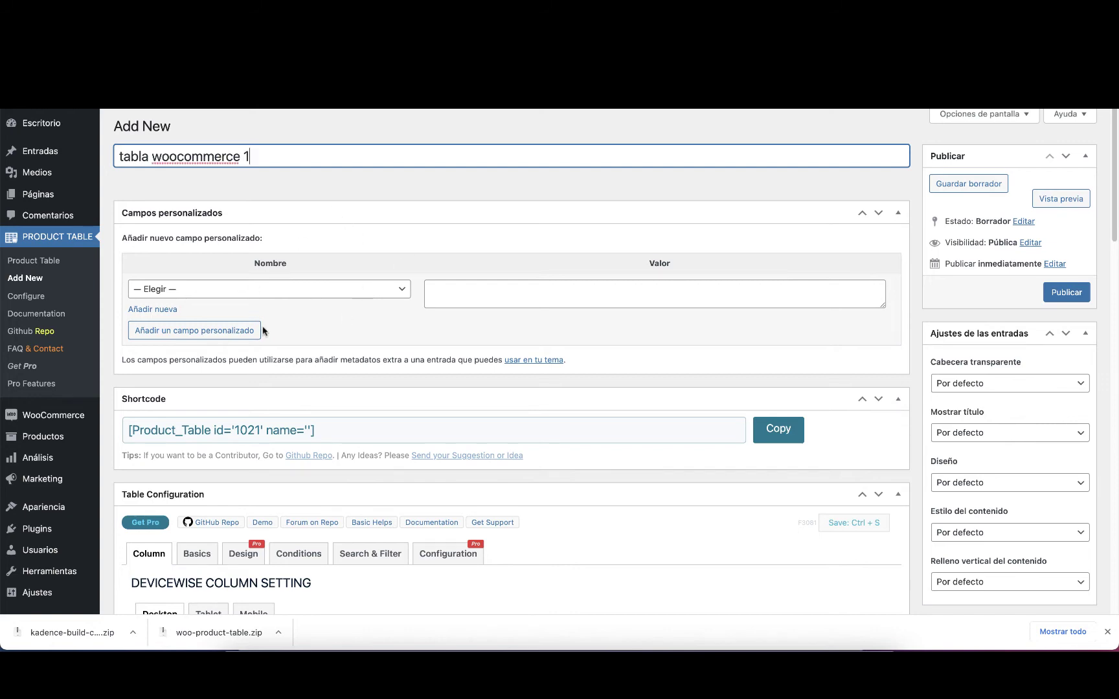
Step: Look through the new table's settings, from the shortcode and Desktop column list down to the Export/Import section
scroll(262, 331, "down", 4)
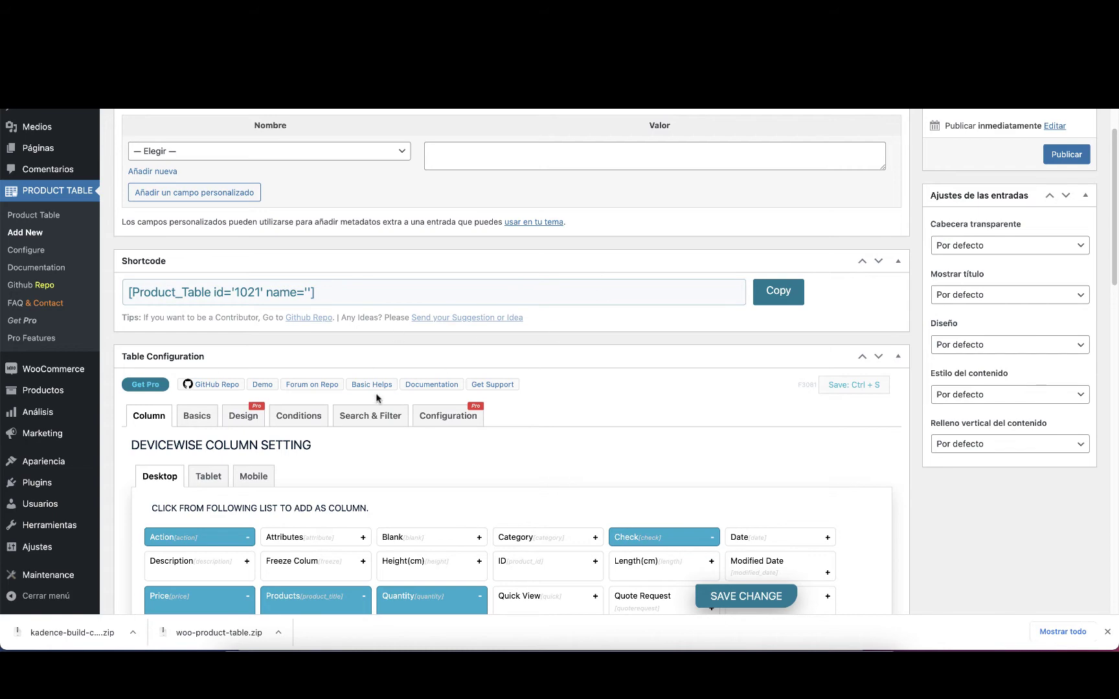
scroll(627, 379, "down", 15)
scroll(627, 379, "down", 12)
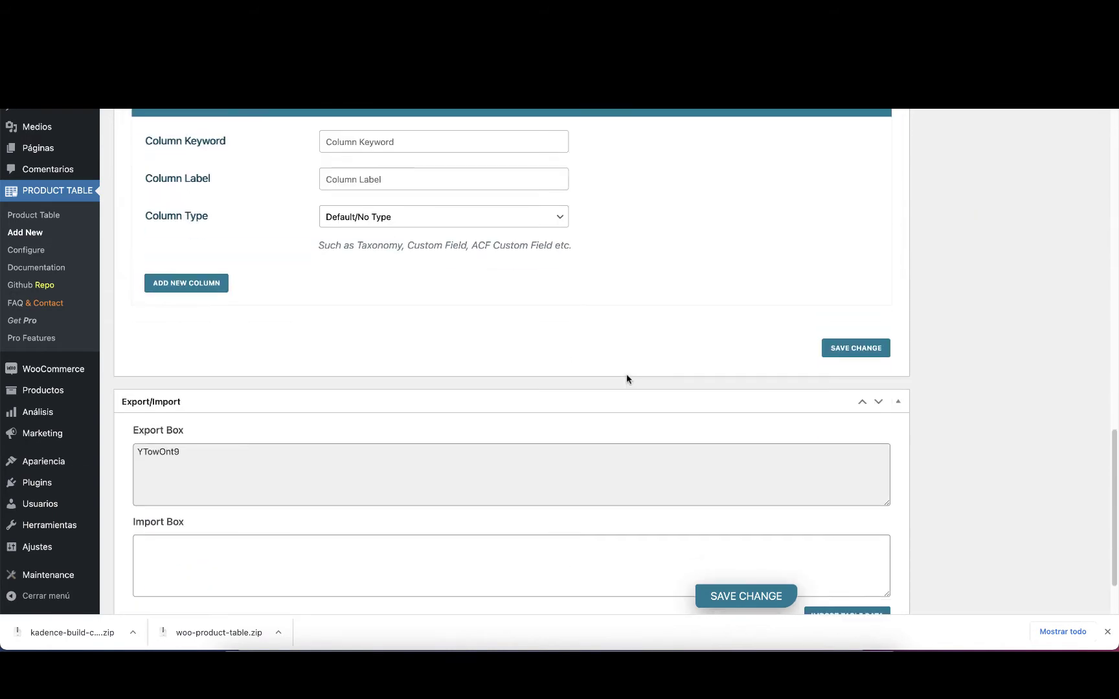
scroll(627, 379, "up", 20)
scroll(627, 379, "up", 5)
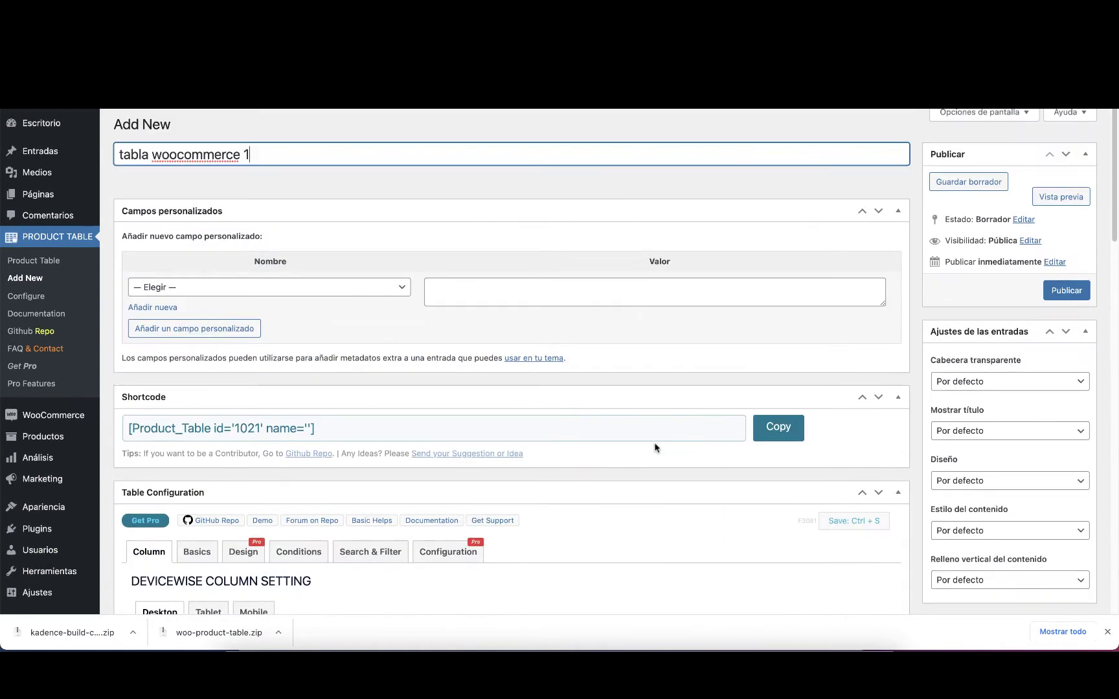
scroll(654, 445, "down", 4)
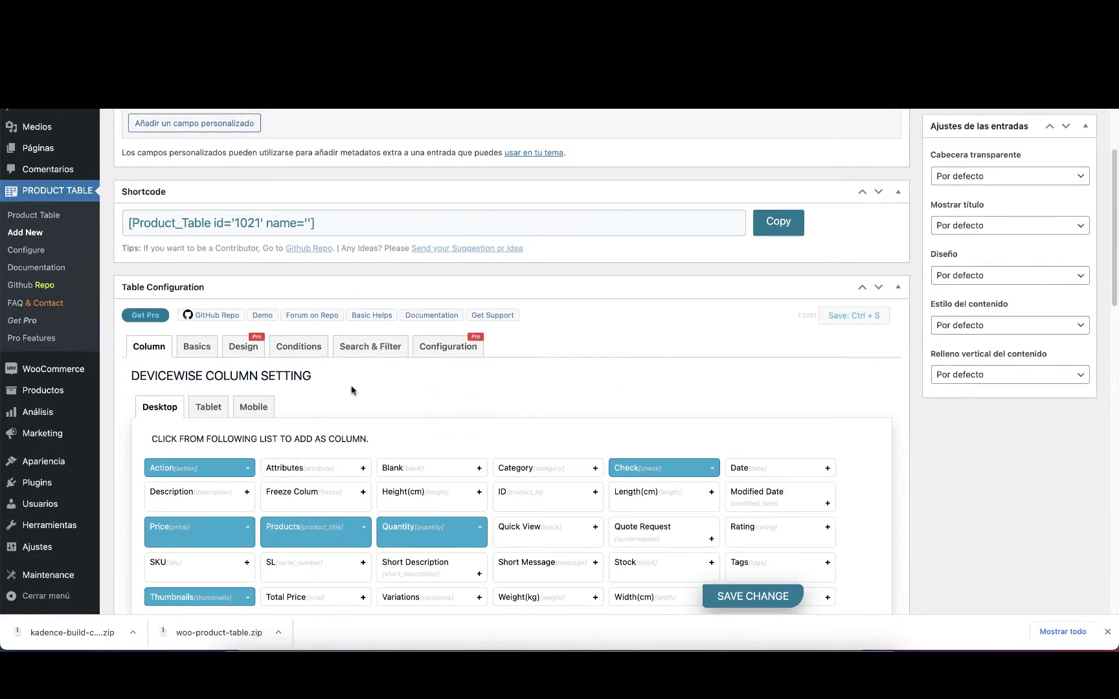
scroll(688, 368, "down", 3)
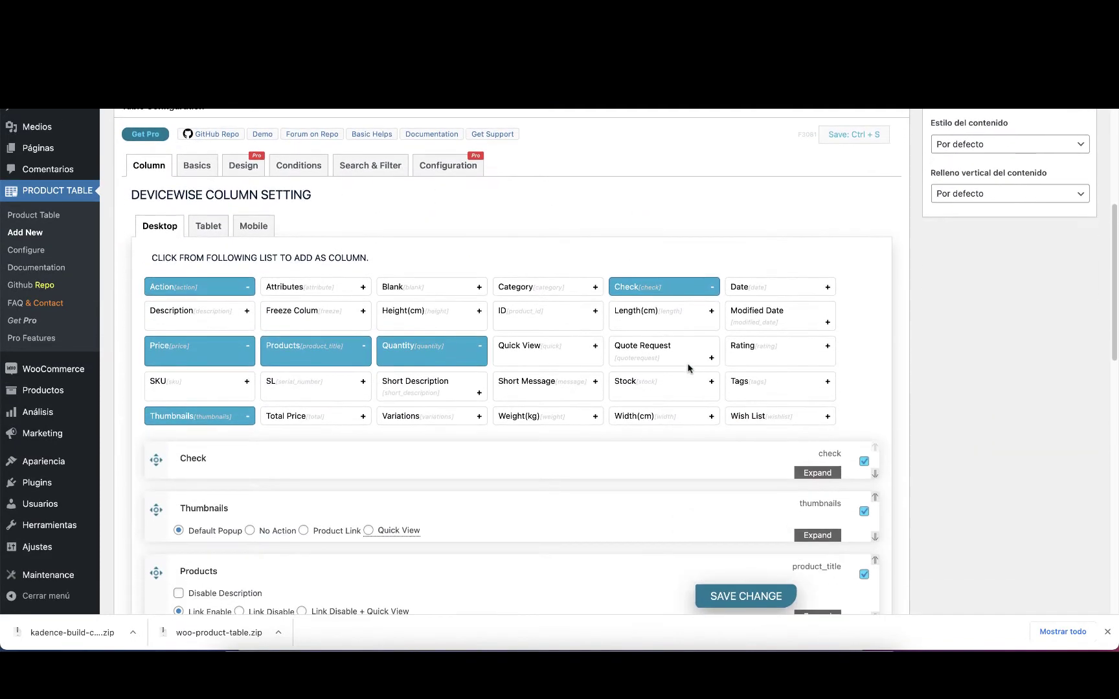
scroll(689, 369, "up", 2)
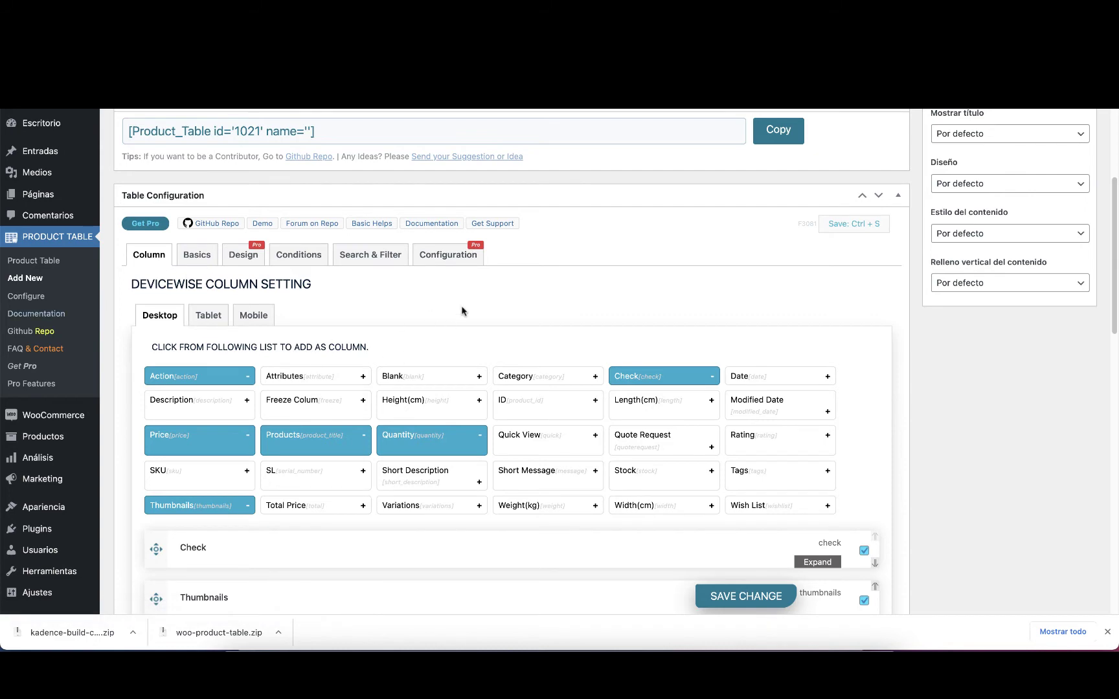
scroll(781, 340, "down", 3)
scroll(777, 338, "up", 2)
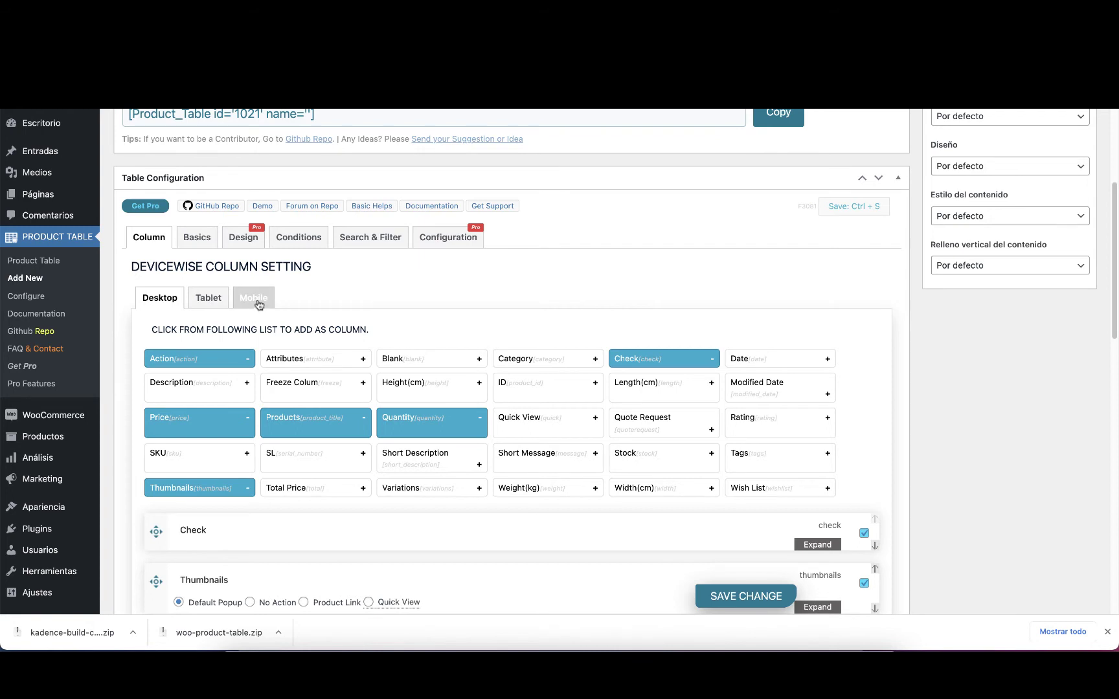
Step: Add the Category and Quote Request columns to the table's Desktop column setting
scroll(356, 267, "down", 2)
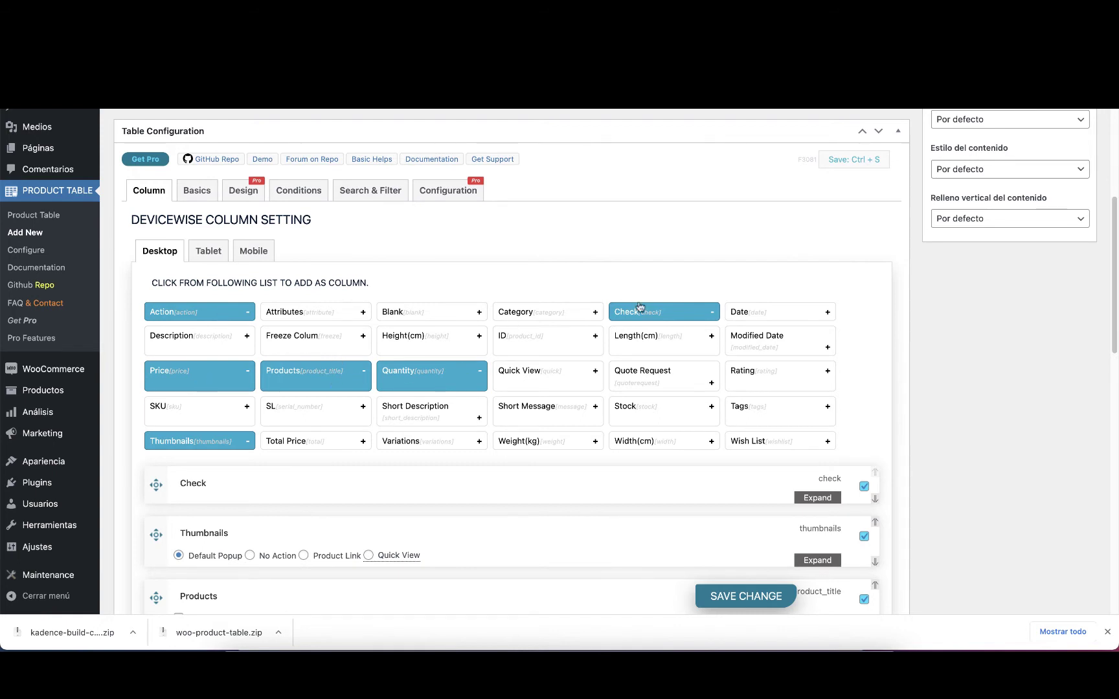
left_click(517, 315)
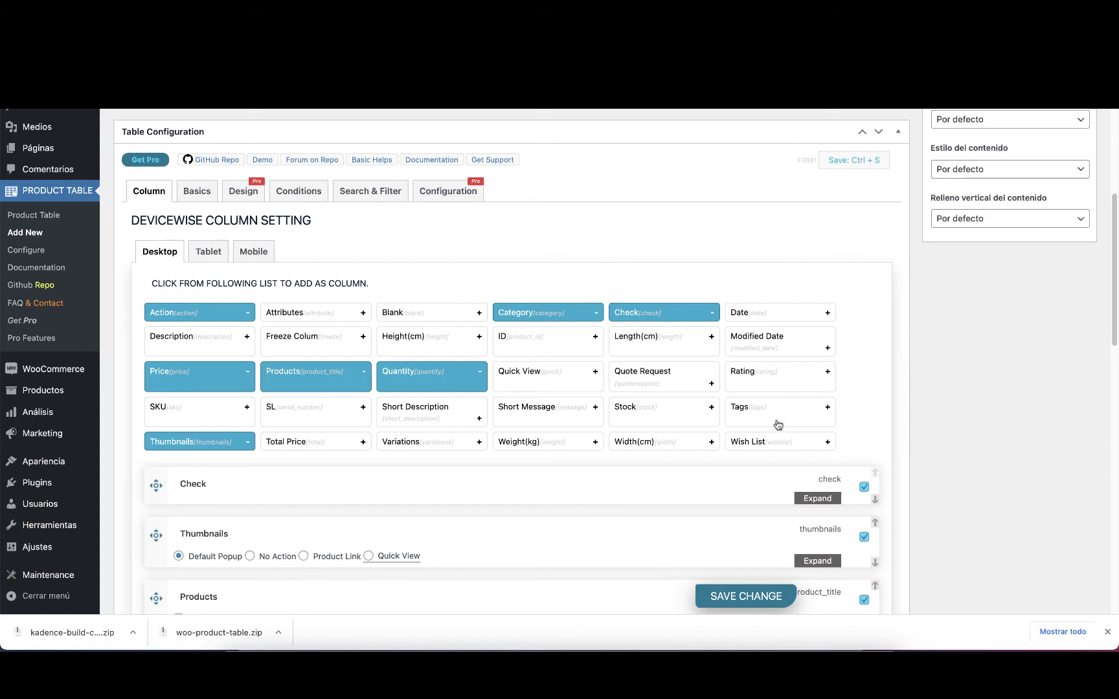
left_click(645, 376)
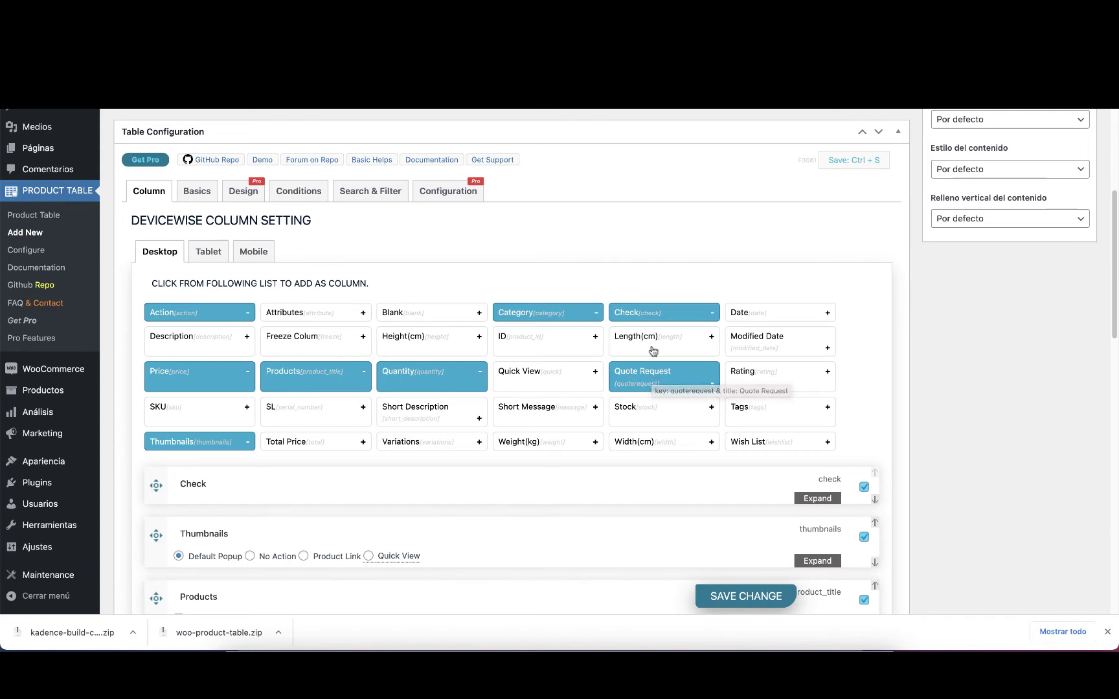
scroll(716, 343, "down", 4)
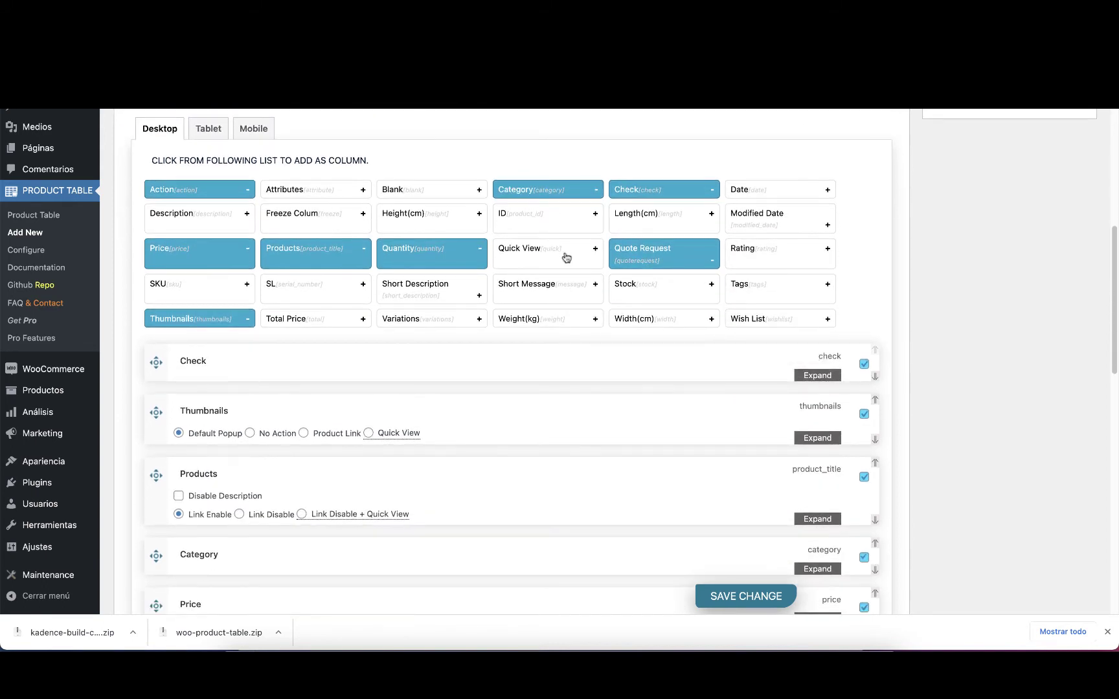
left_click(412, 217)
left_click(412, 217)
Step: Expand the Check column's settings and review its wrapper tag and multiple inner items options
scroll(623, 285, "down", 1)
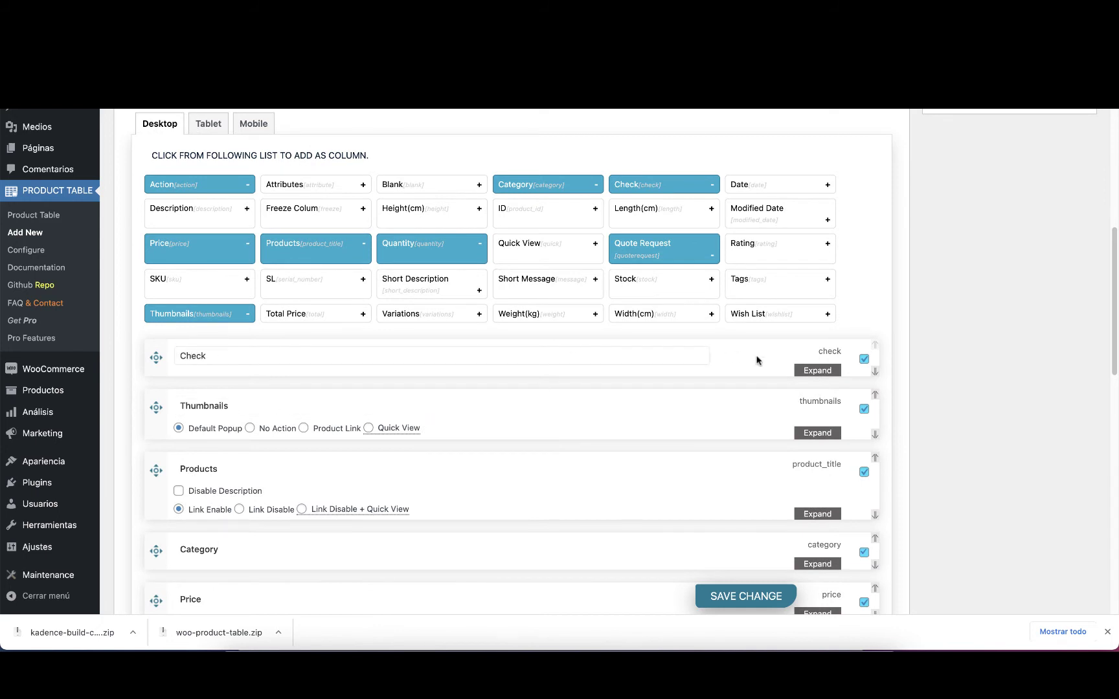
left_click(818, 370)
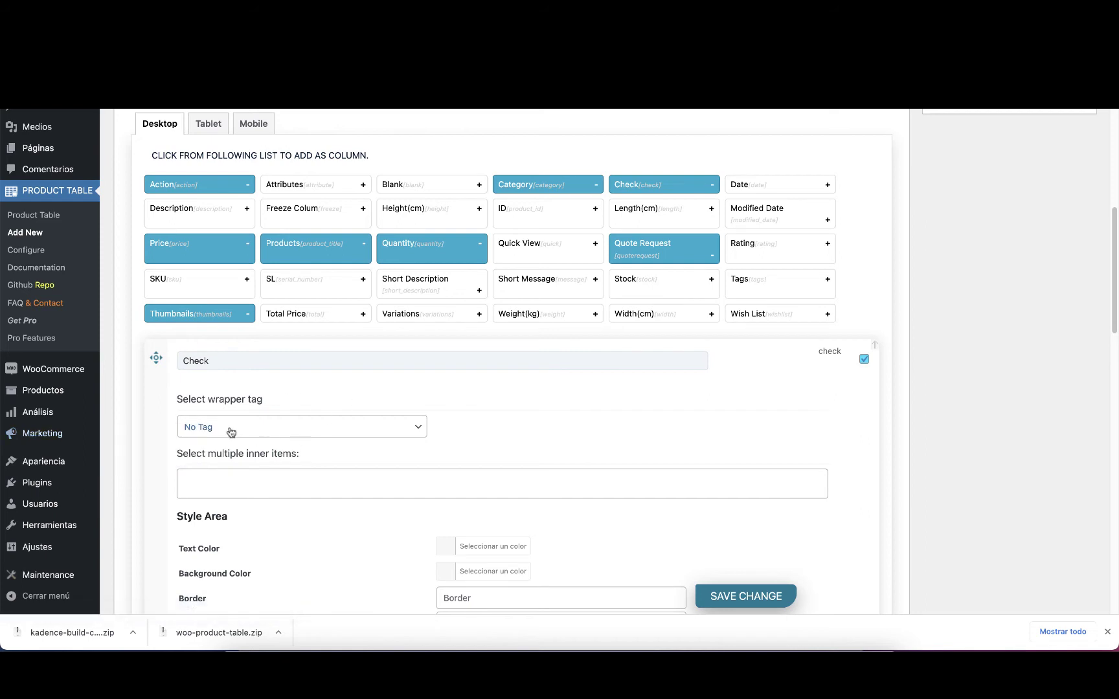
scroll(250, 428, "down", 3)
left_click(297, 336)
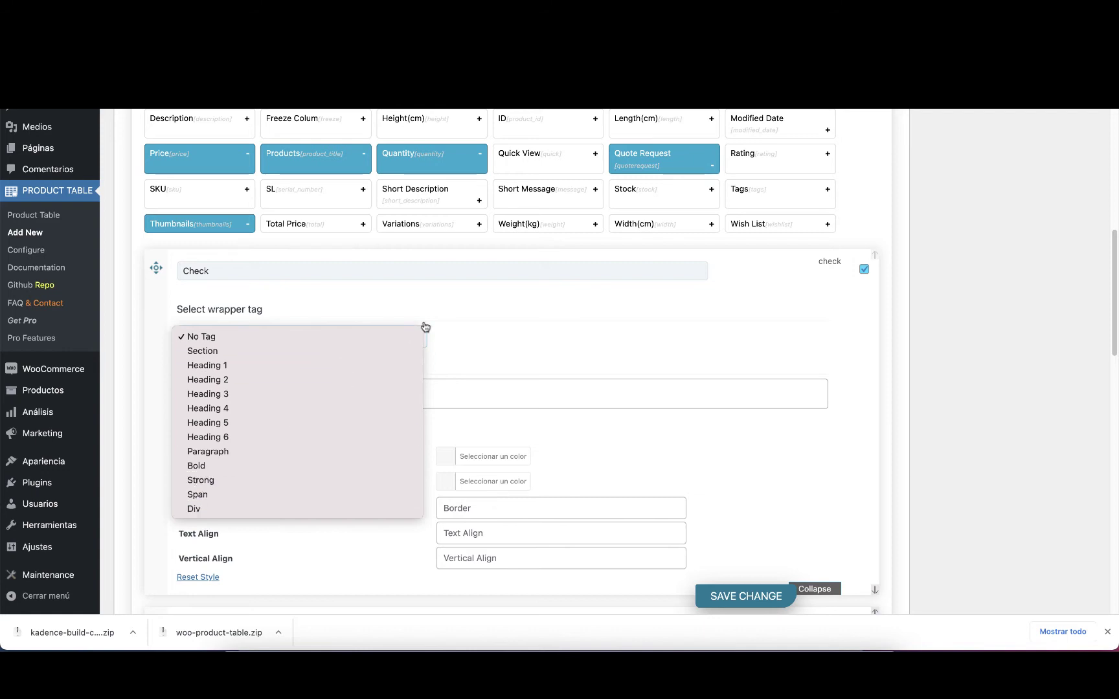
left_click(463, 349)
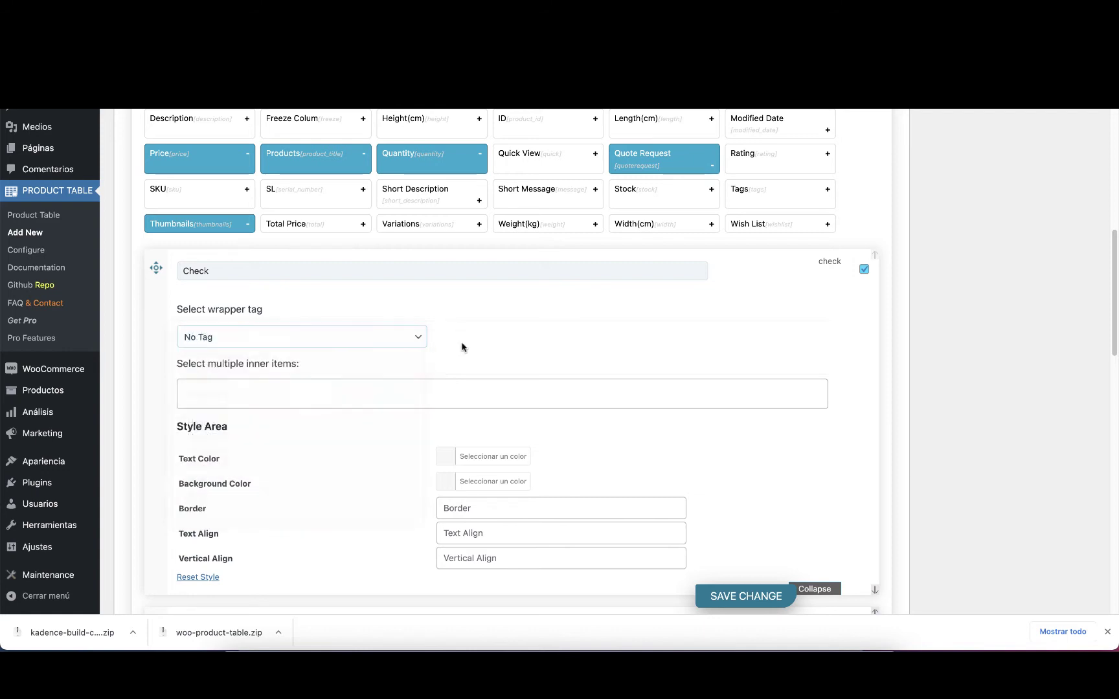
left_click(228, 393)
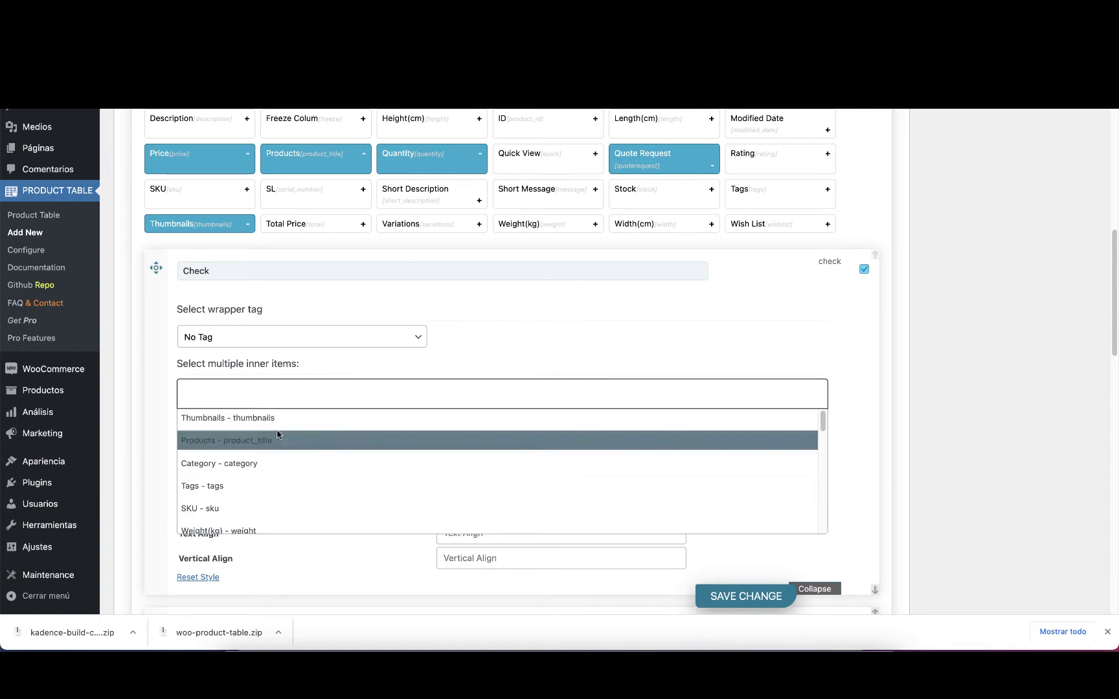
scroll(277, 453, "down", 5)
scroll(275, 447, "up", 5)
left_click(518, 363)
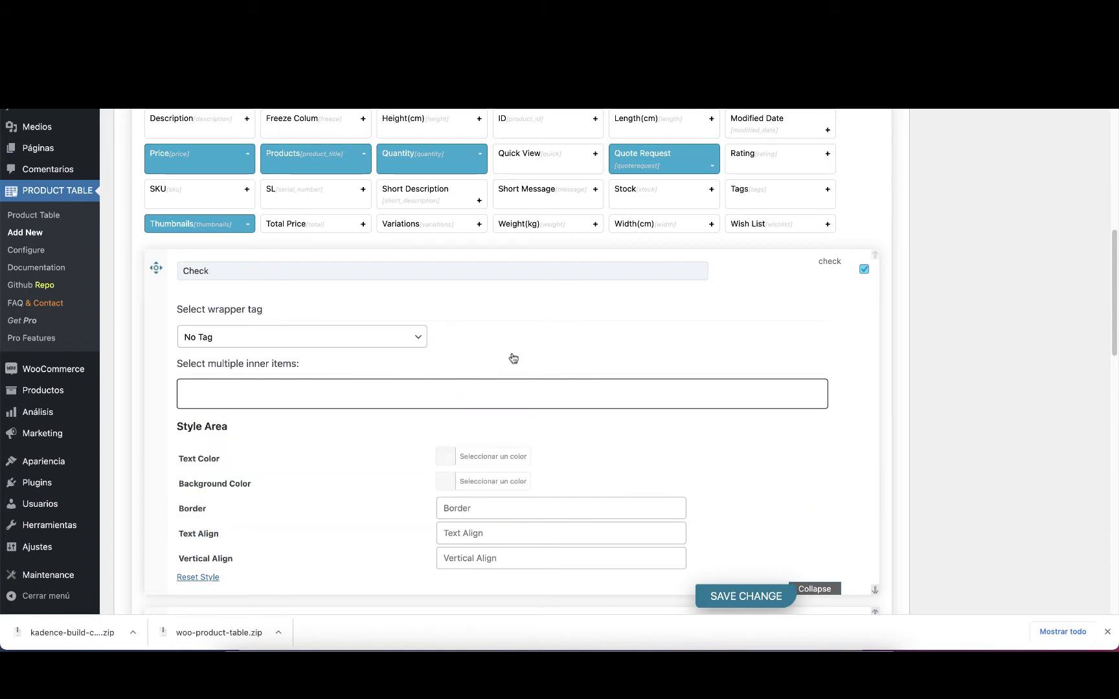
Step: Review the Check column's Style Area, including the text and vertical alignment fields, and collapse its settings
scroll(360, 363, "down", 2)
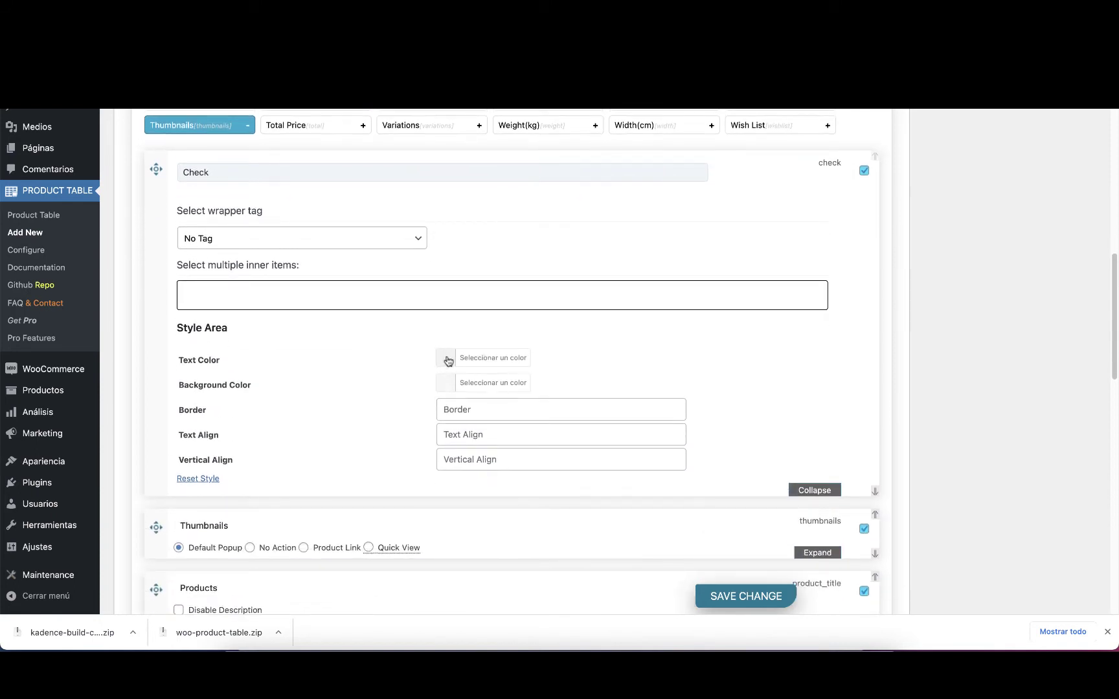
left_click(498, 461)
left_click(484, 431)
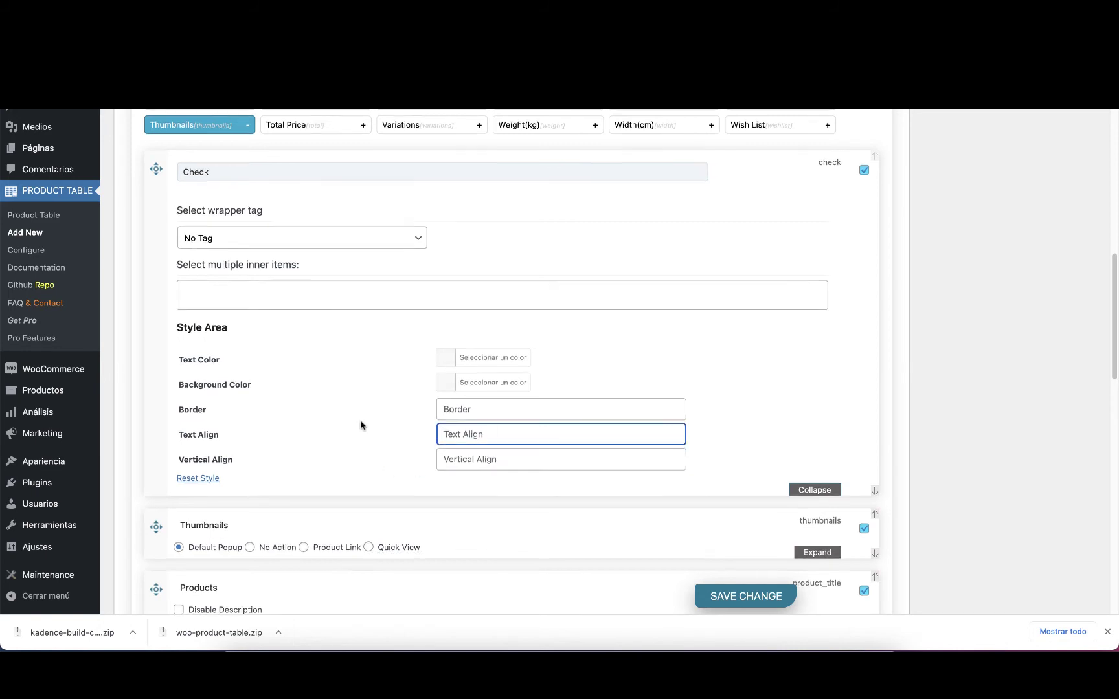
scroll(361, 422, "down", 2)
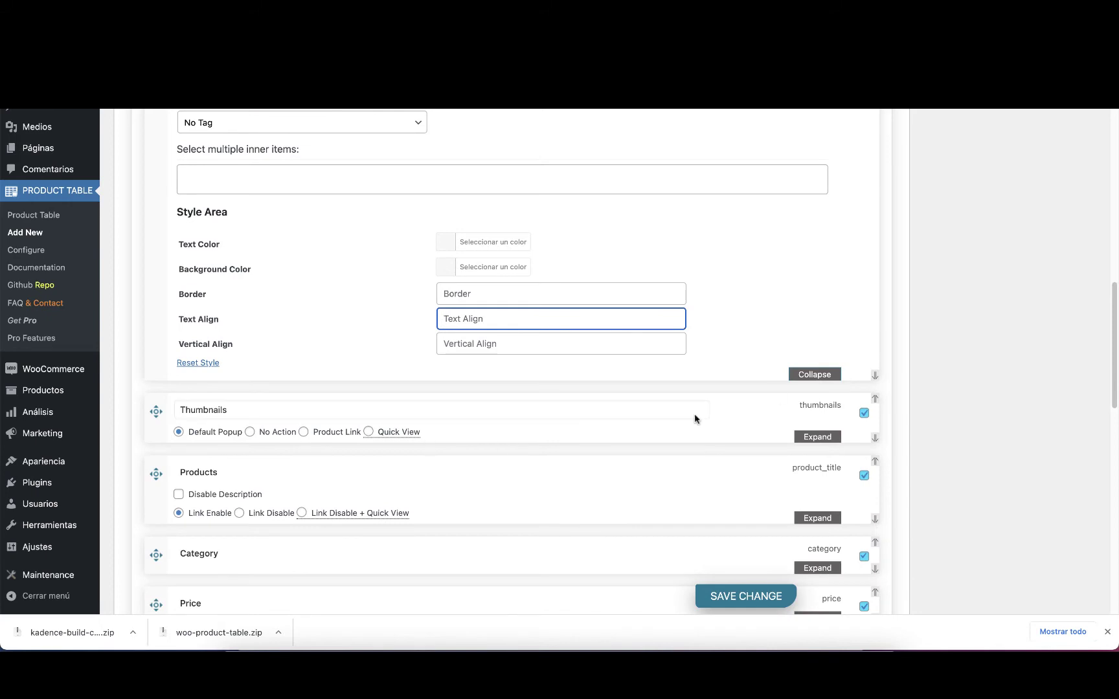
left_click(821, 380)
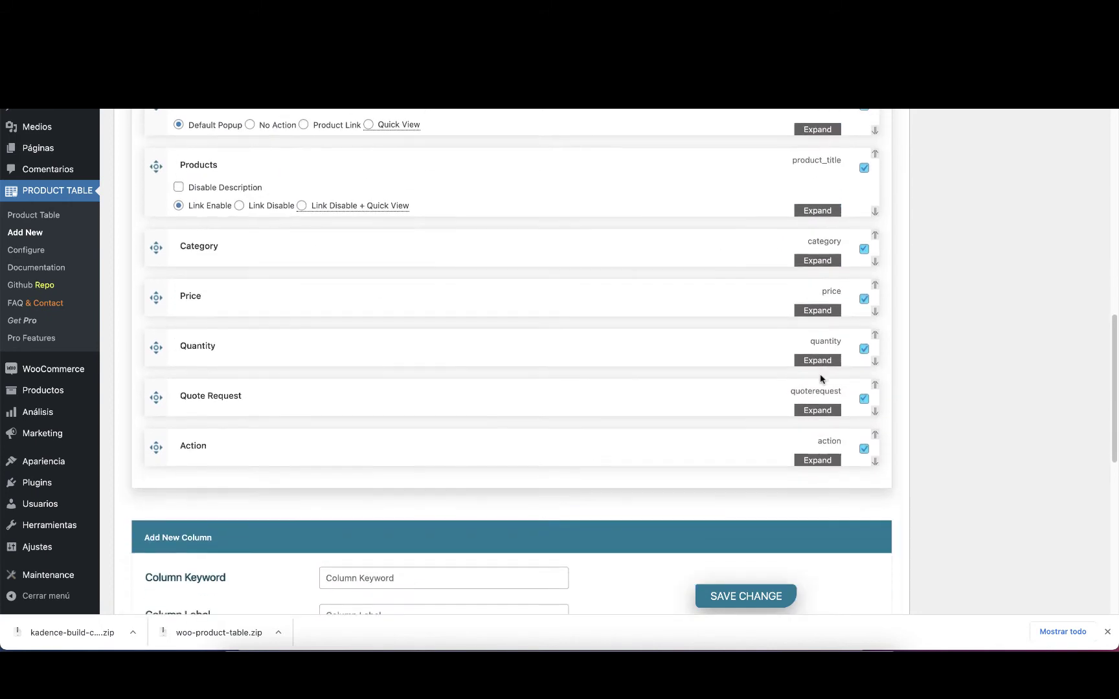
Step: Examine the Thumbnails column's link behaviour, wrapper tag and style settings, and collapse the column again
scroll(743, 385, "up", 1)
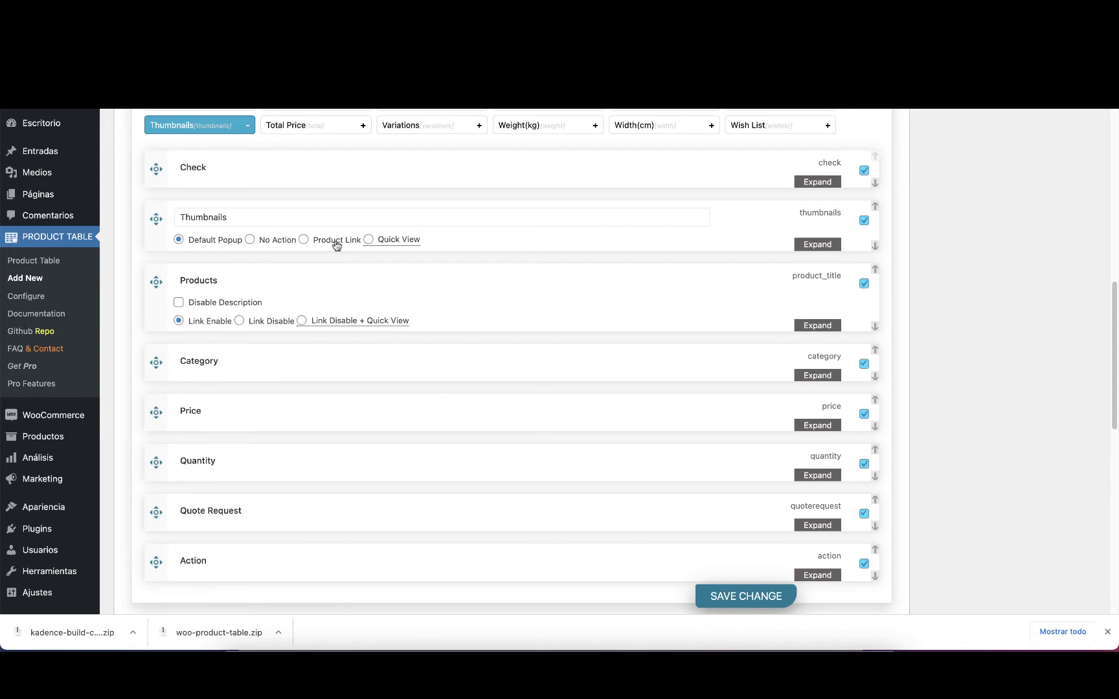
mouse_move(401, 241)
left_click(816, 245)
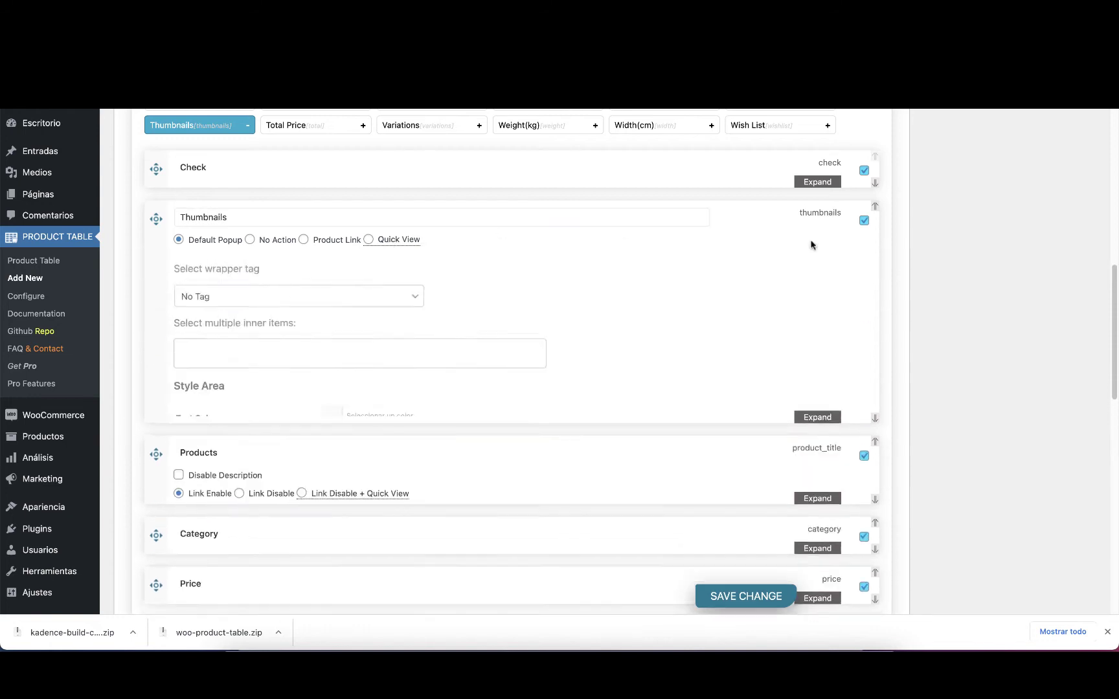
left_click(238, 308)
left_click(320, 293)
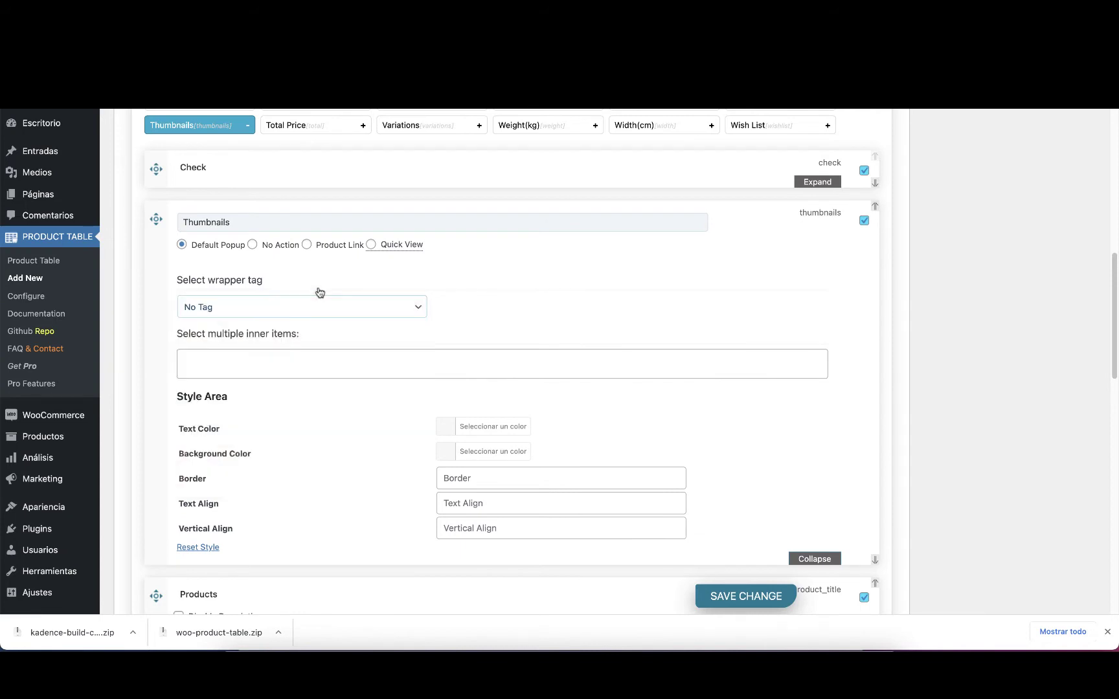
left_click(814, 559)
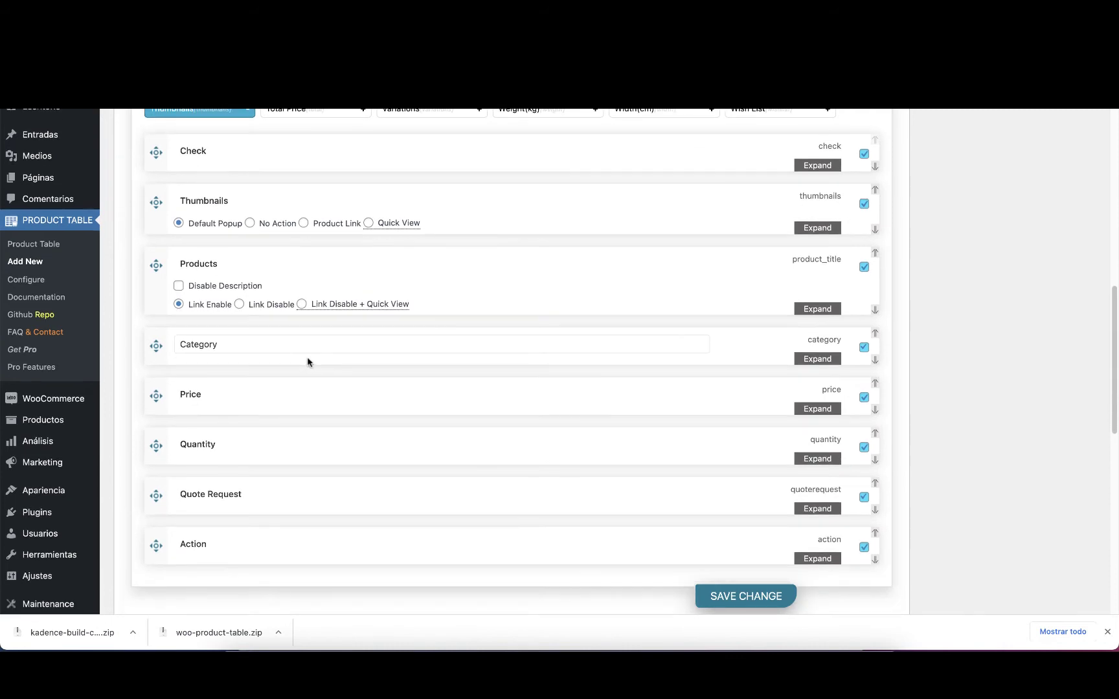
Step: Expand the Category column's settings to review its wrapper tag and style fields, and expand the Price column
scroll(294, 372, "down", 1)
left_click(807, 358)
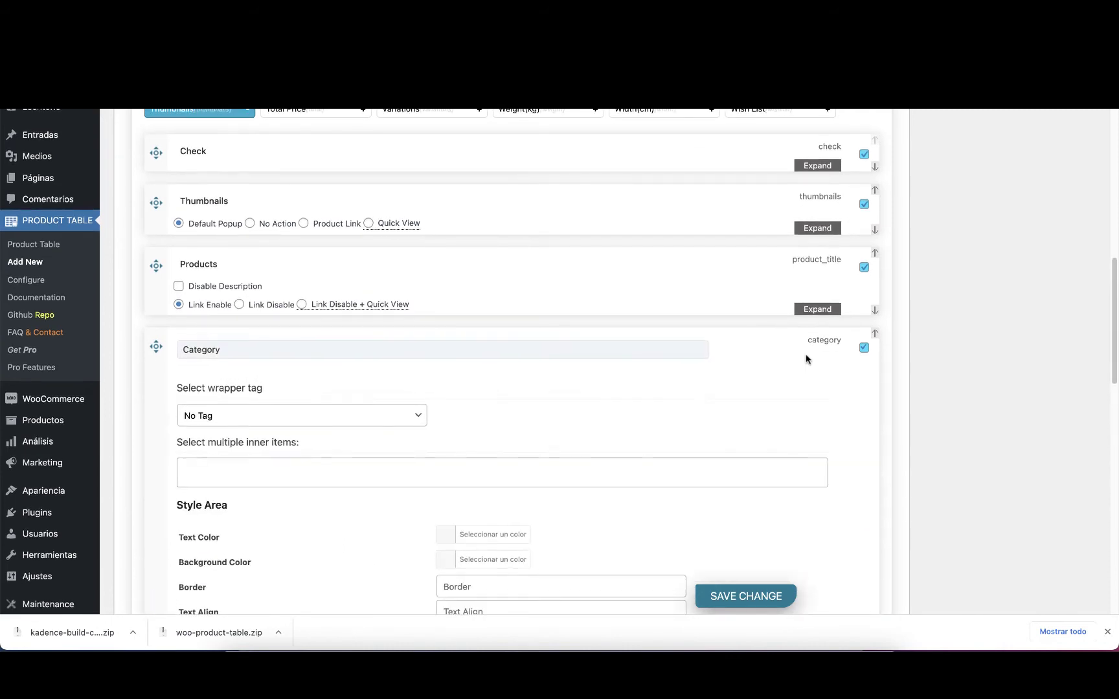
scroll(712, 343, "down", 3)
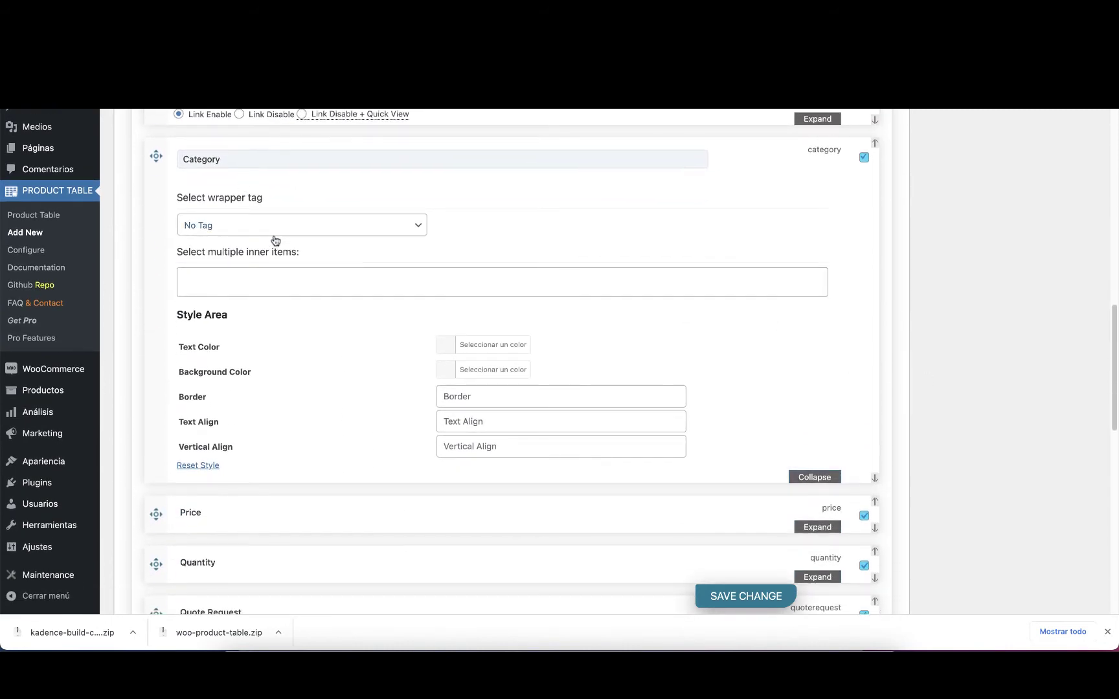
scroll(563, 230, "down", 5)
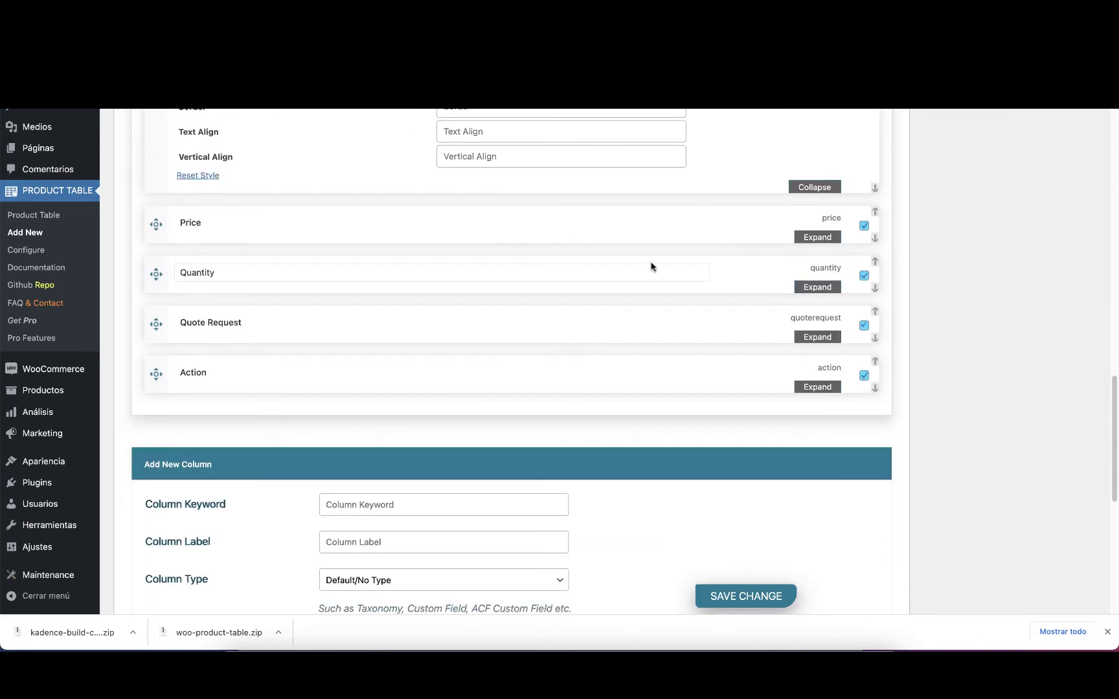
left_click(833, 239)
Step: Review the Column Type options in the Add New Column section without choosing a different type
scroll(685, 275, "down", 10)
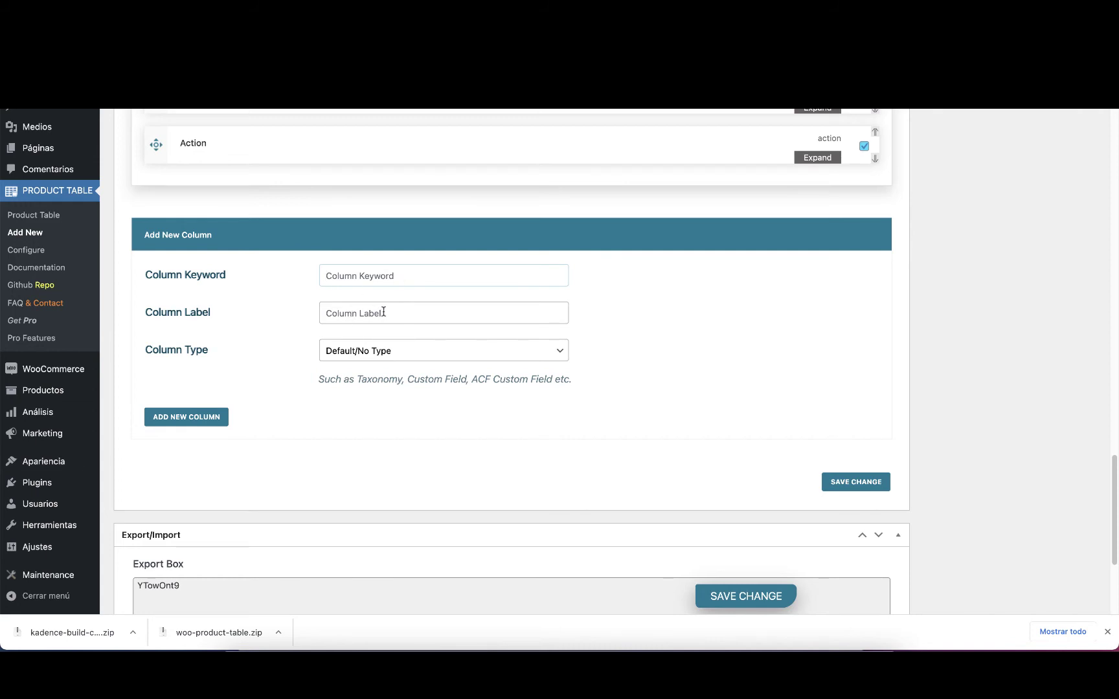
left_click(378, 350)
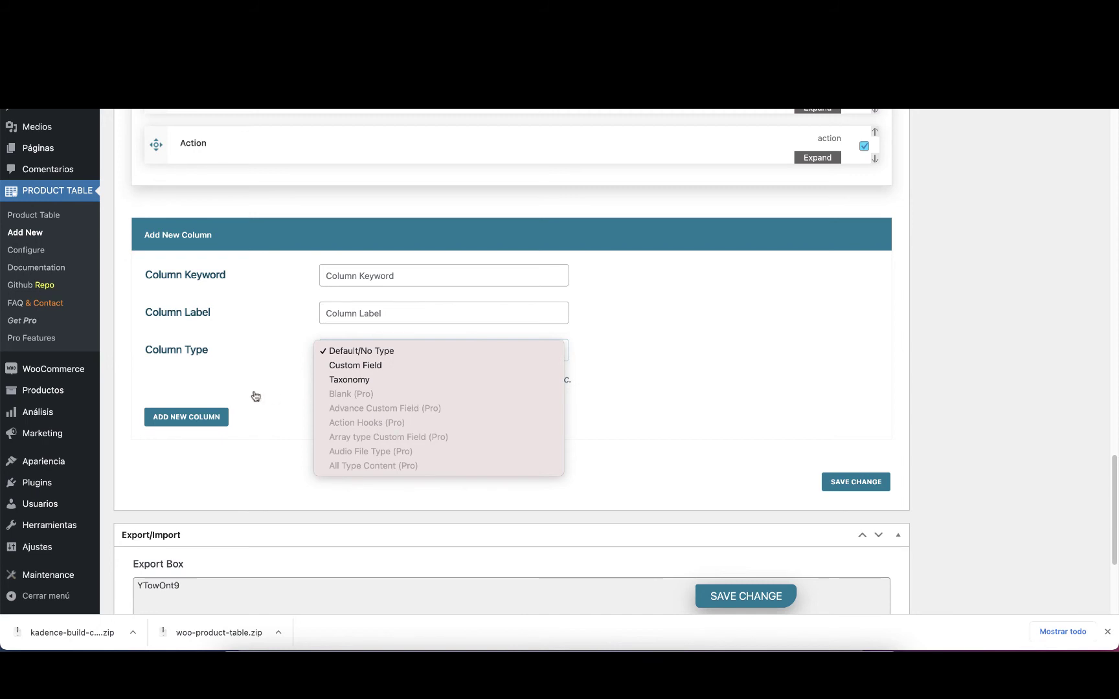
left_click(221, 370)
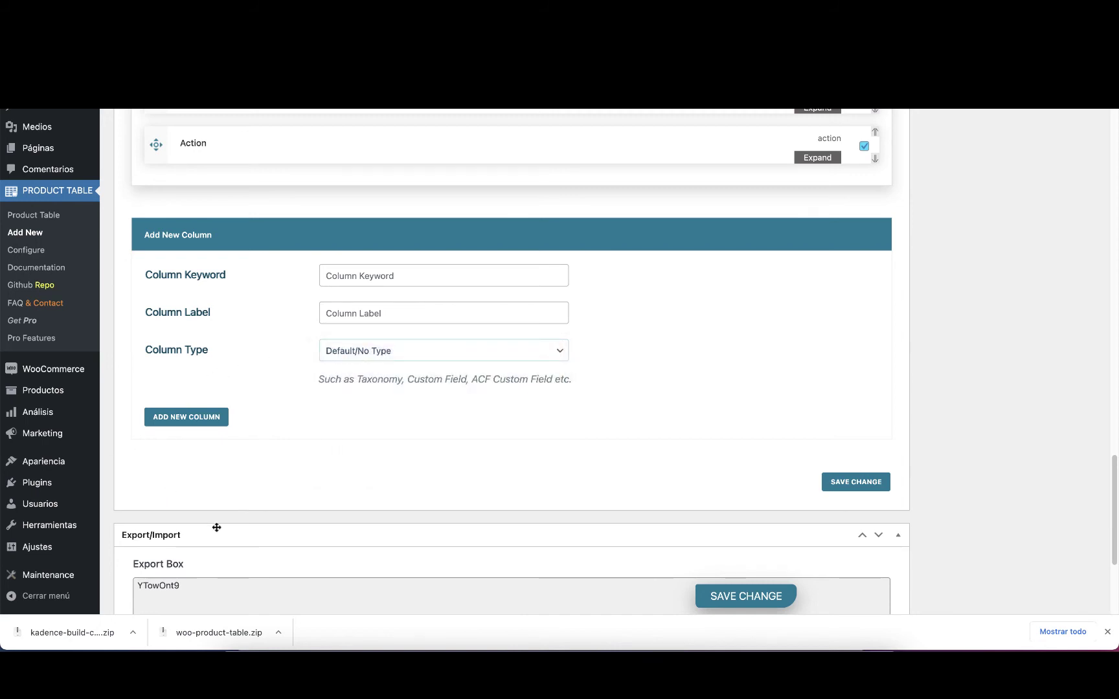
Step: Expand the Quote Request column to review its wrapper tag, inner items and style settings, and collapse it again
scroll(378, 463, "down", 5)
scroll(380, 452, "up", 12)
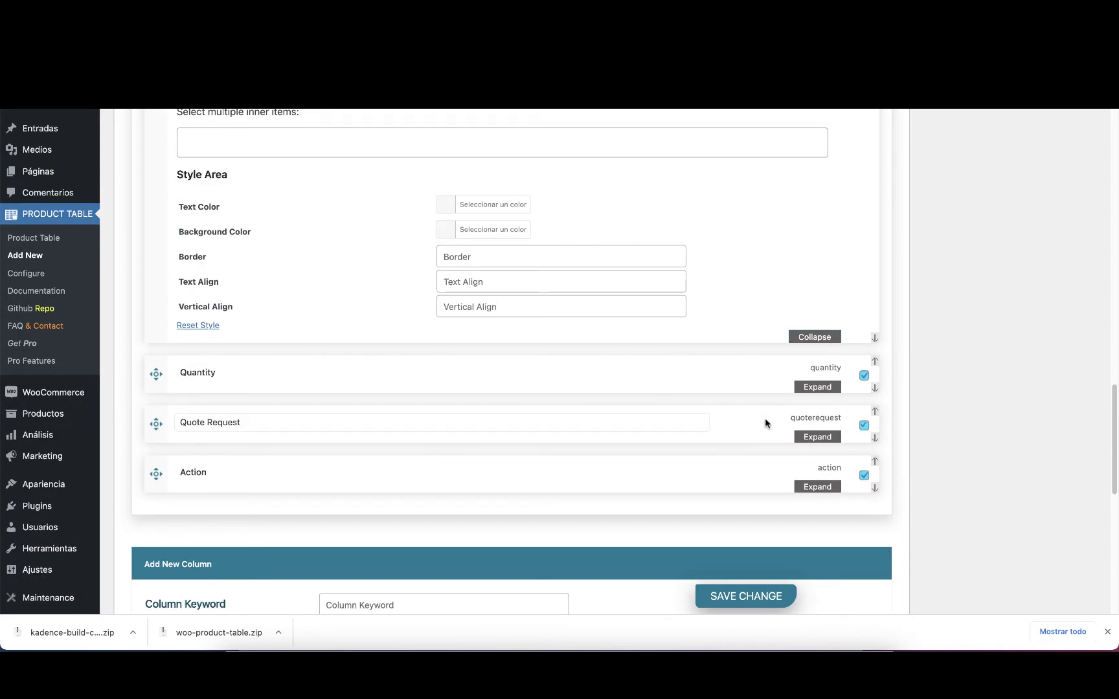
left_click(824, 437)
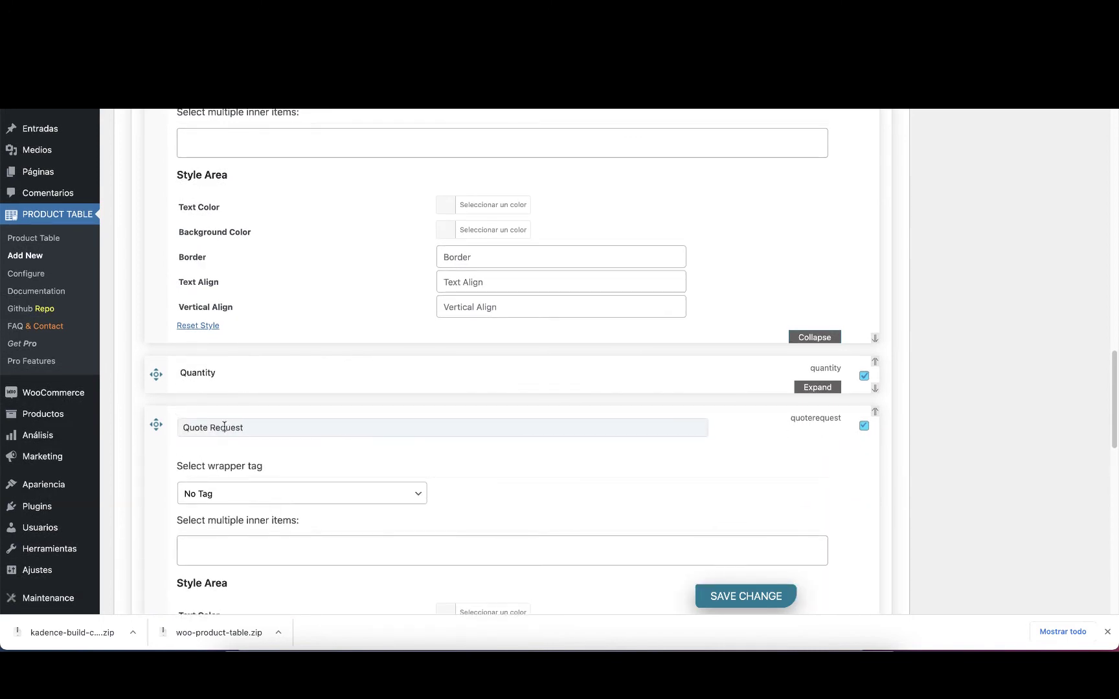
scroll(407, 461, "down", 3)
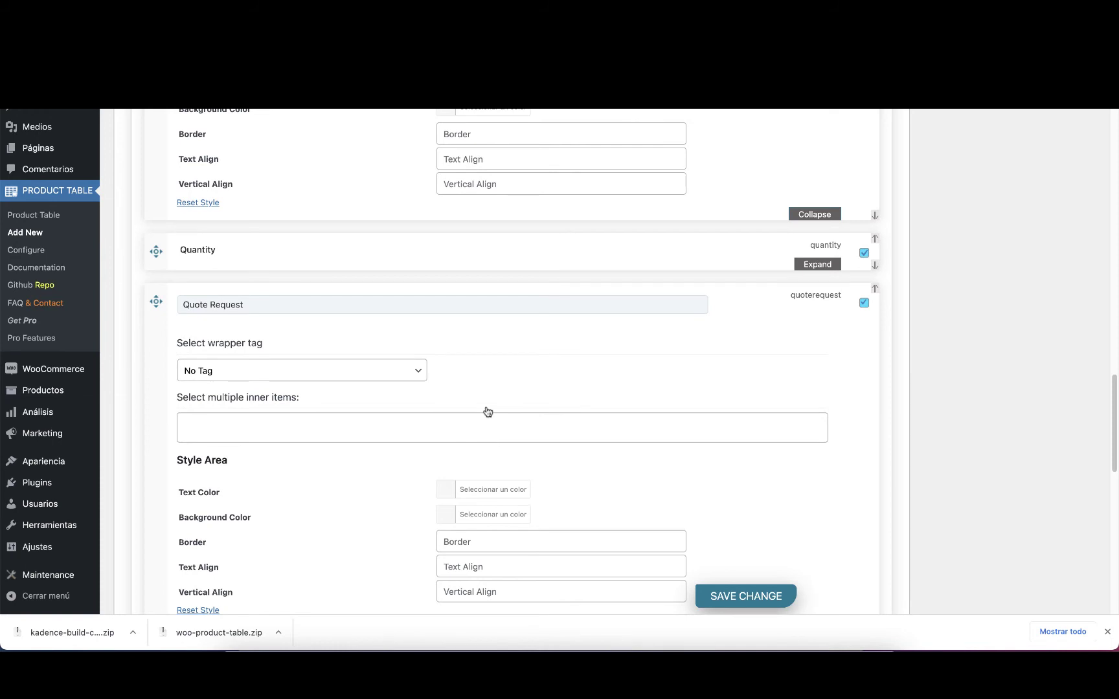
scroll(488, 412, "down", 2)
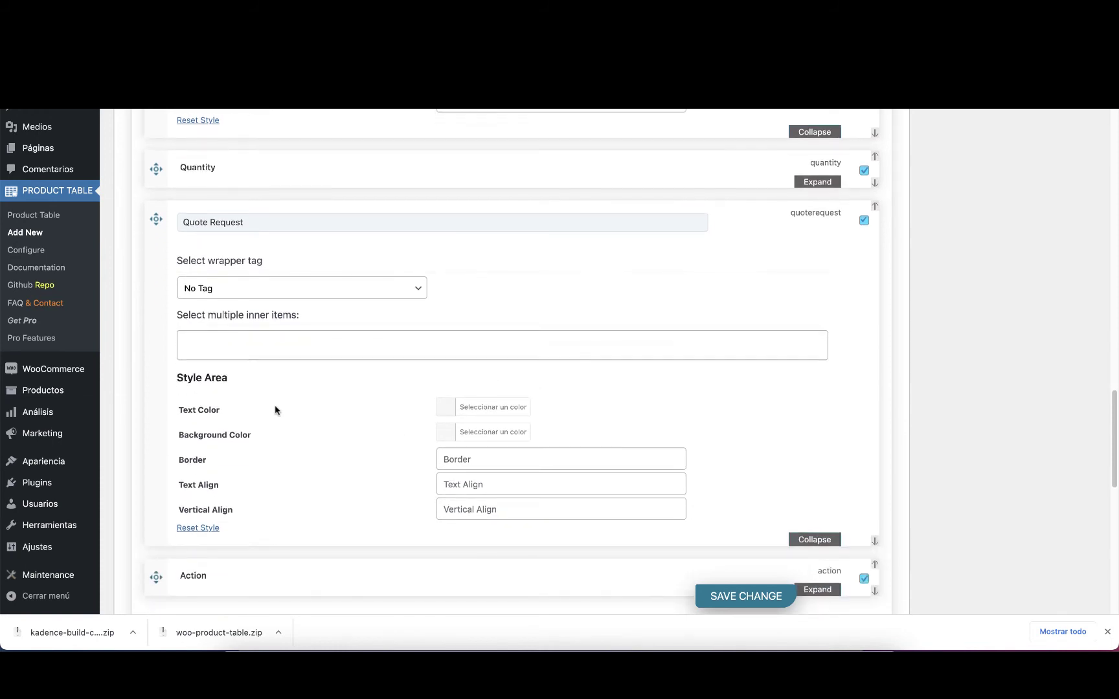
left_click(818, 539)
Step: Save the column changes and publish the product table "tabla woocommerce 1"
scroll(706, 428, "down", 8)
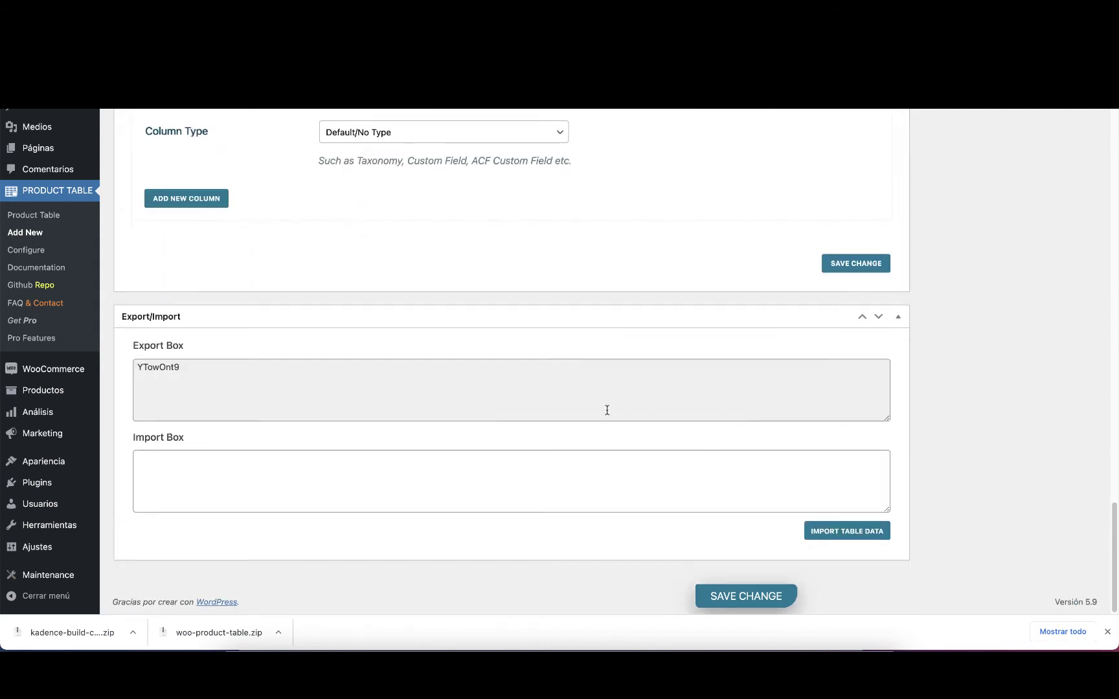
left_click(751, 593)
left_click(542, 257)
scroll(851, 375, "up", 20)
scroll(852, 371, "up", 5)
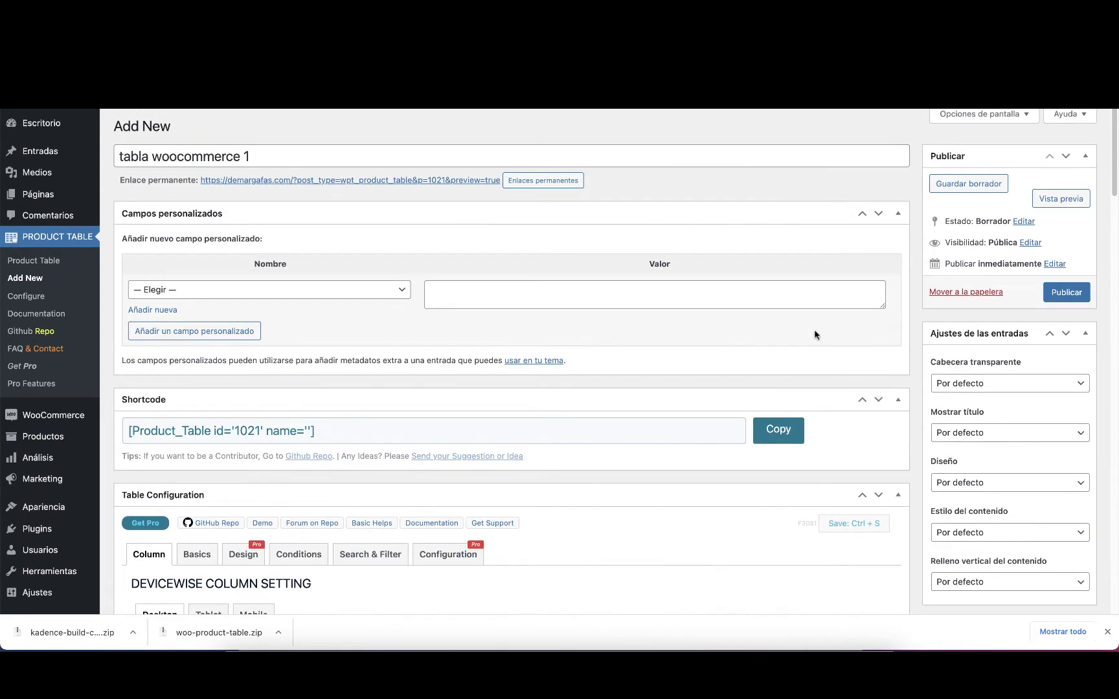
left_click(1078, 294)
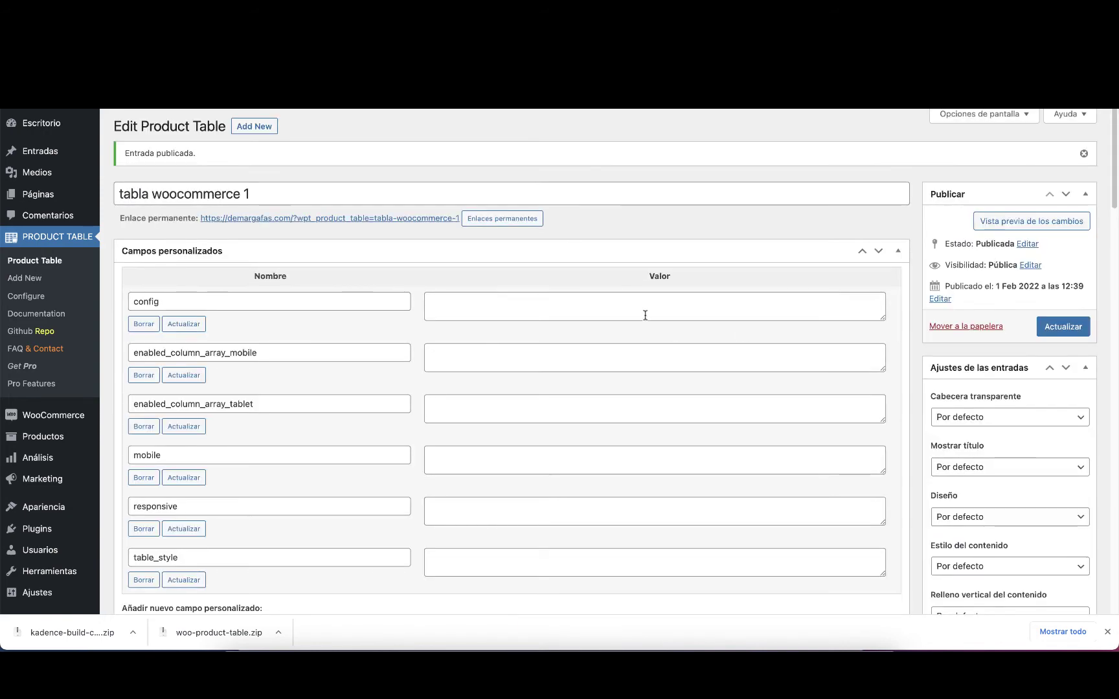
Step: Review the Product Categories Include options in the table's Basics settings without selecting a category
scroll(644, 315, "down", 12)
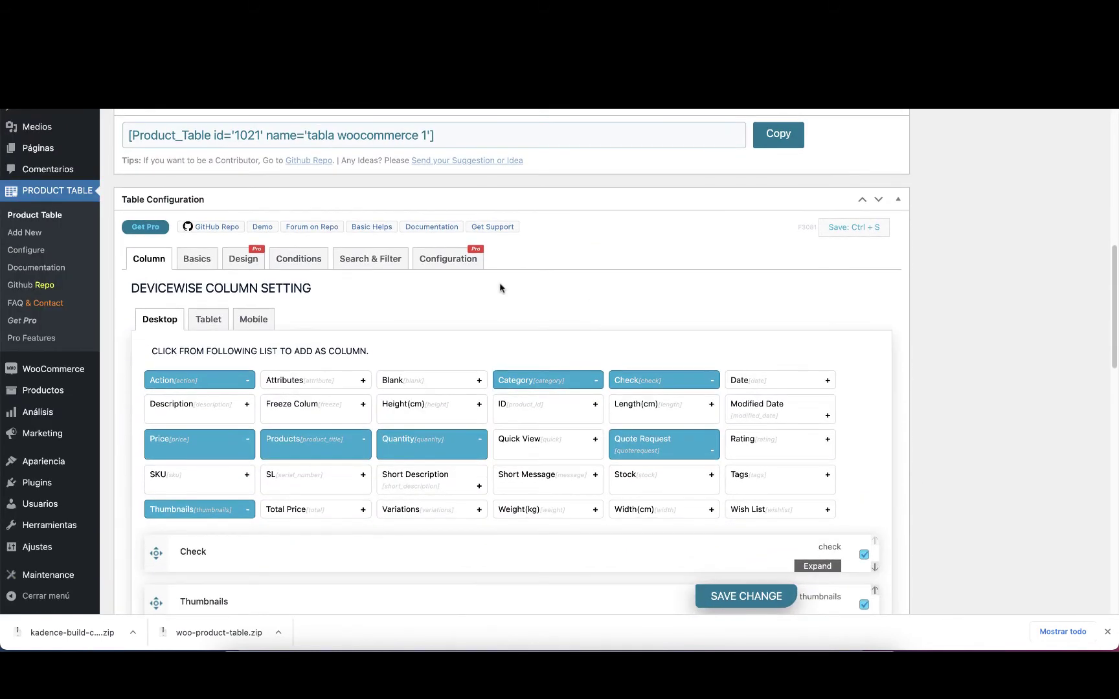
left_click(197, 260)
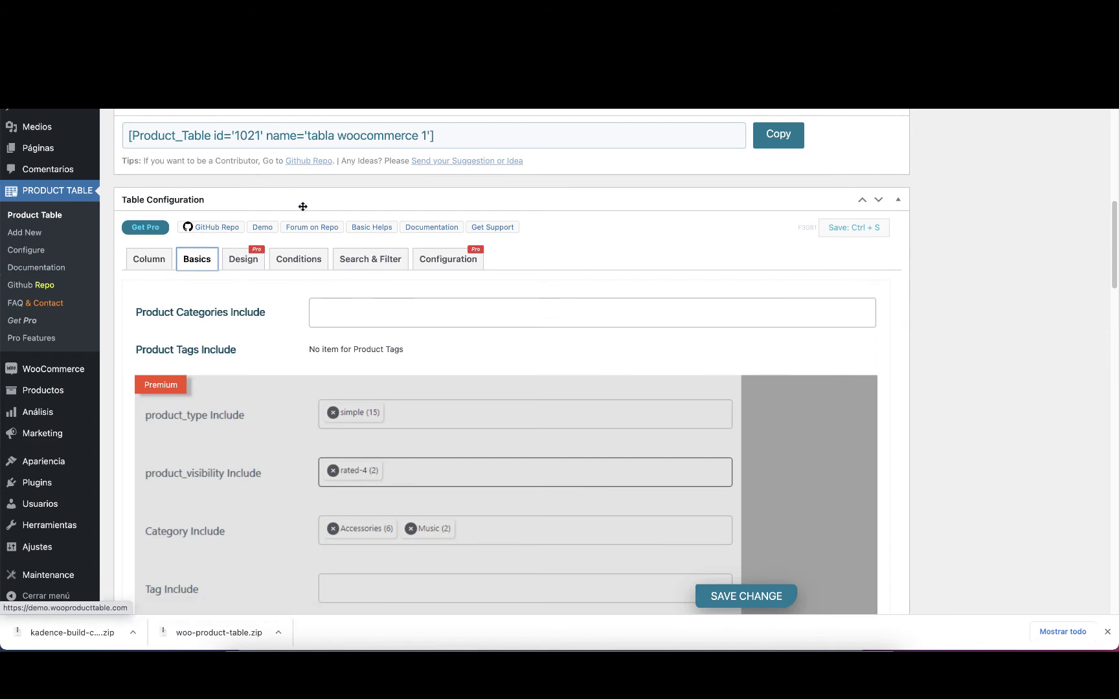
left_click(151, 260)
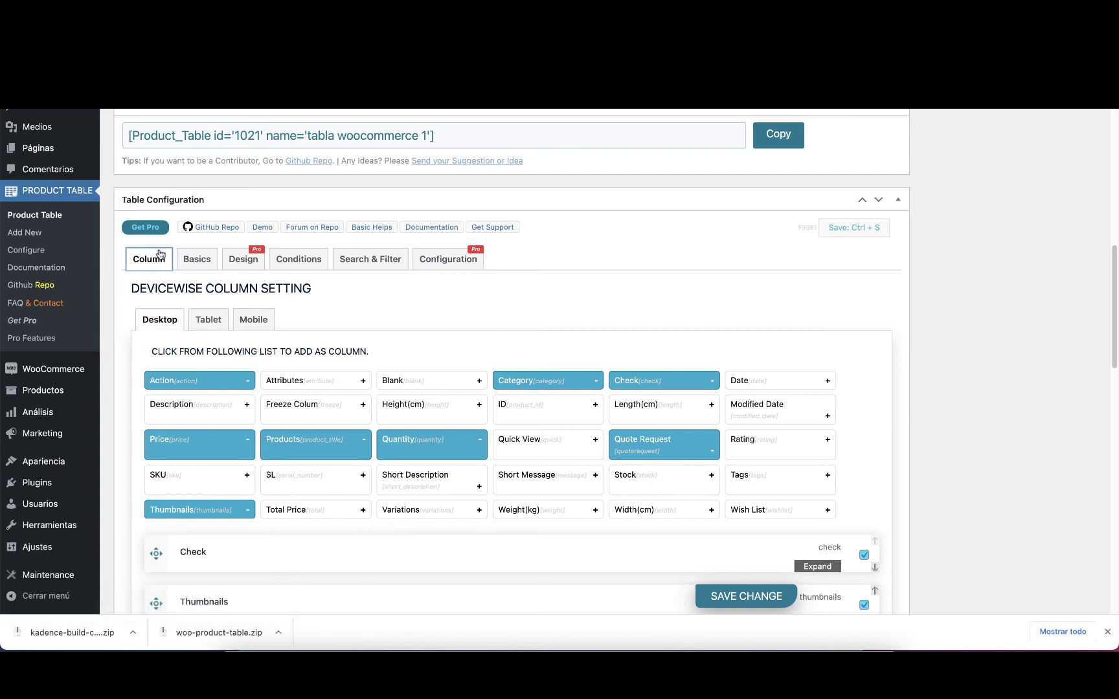
left_click(189, 260)
scroll(389, 330, "down", 1)
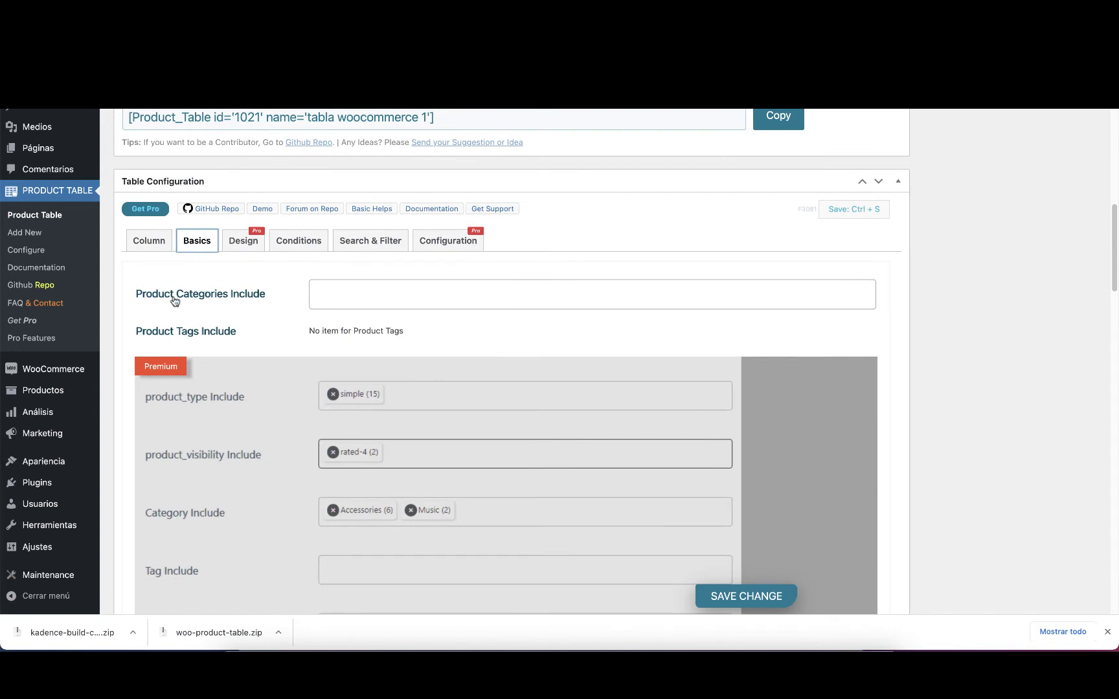
left_click(356, 294)
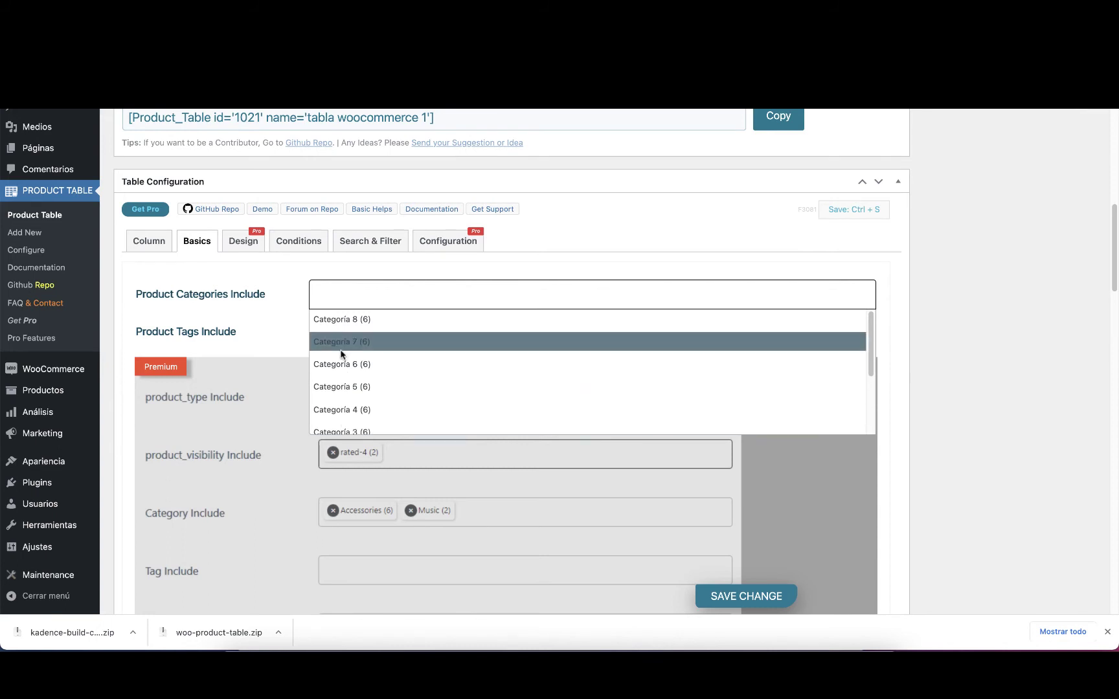
scroll(342, 387, "down", 2)
scroll(341, 387, "down", 1)
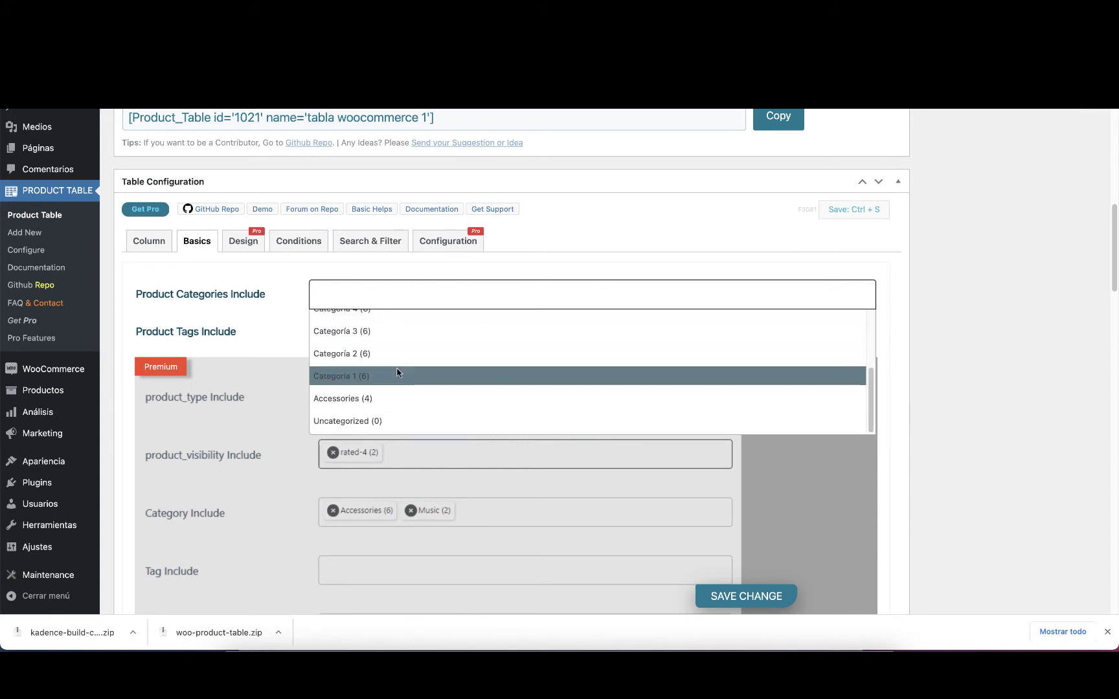
left_click(274, 309)
scroll(427, 315, "down", 3)
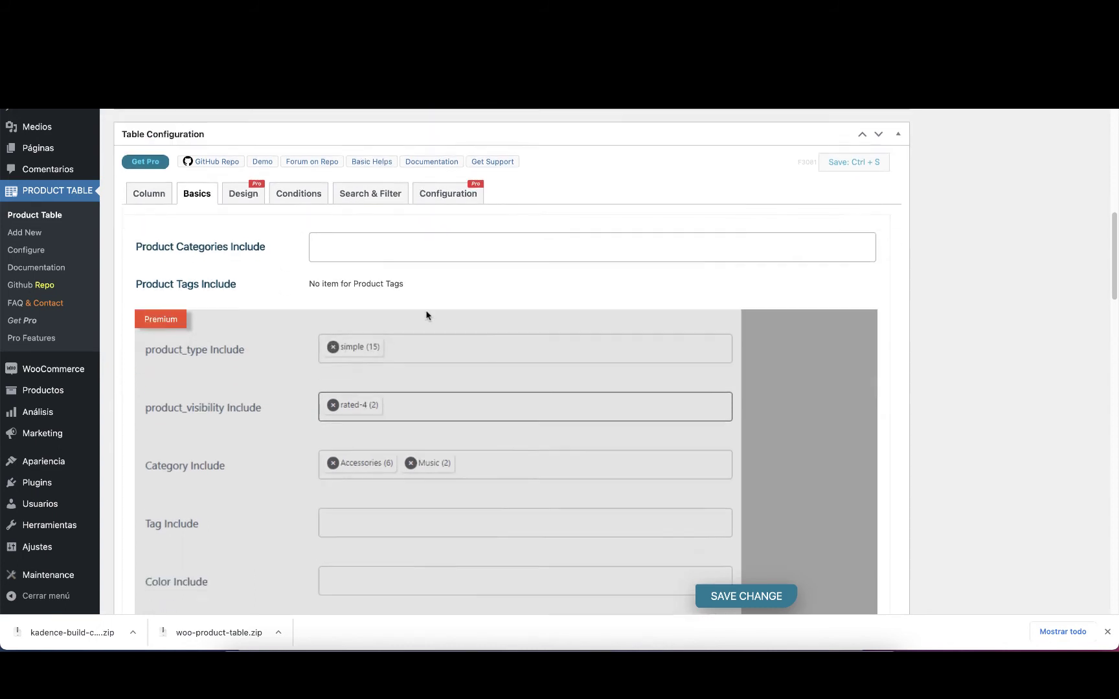
Step: Examine the Category Exclude choices and the Taxonomy Query Operation options, keeping IN Operation selected
scroll(495, 357, "down", 4)
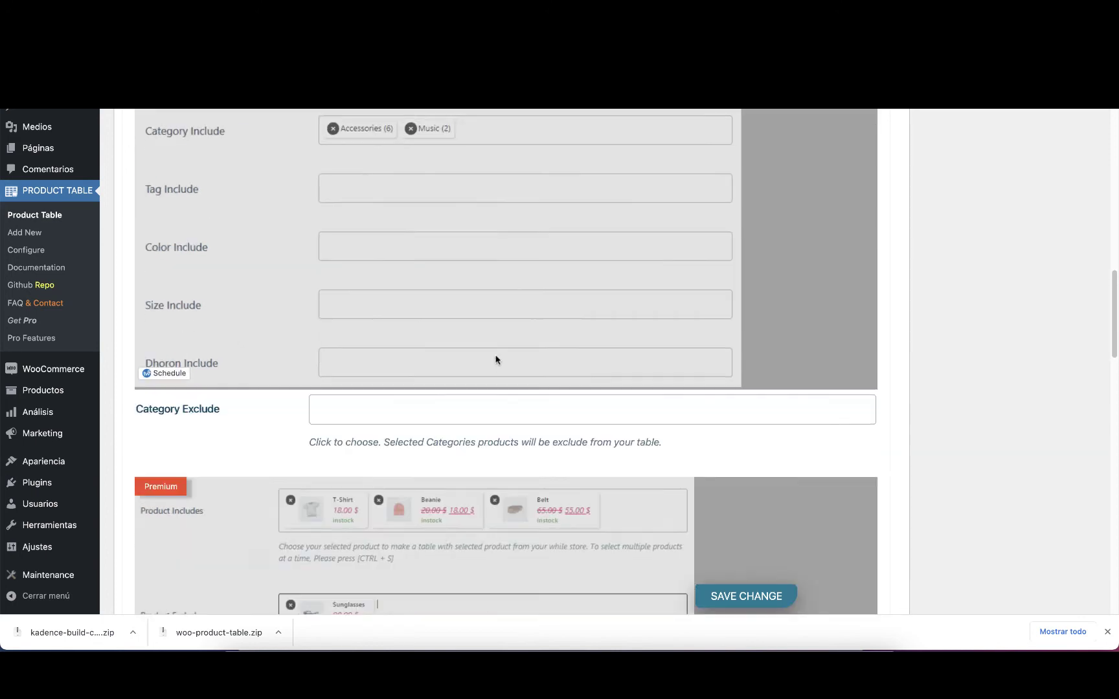
left_click(376, 389)
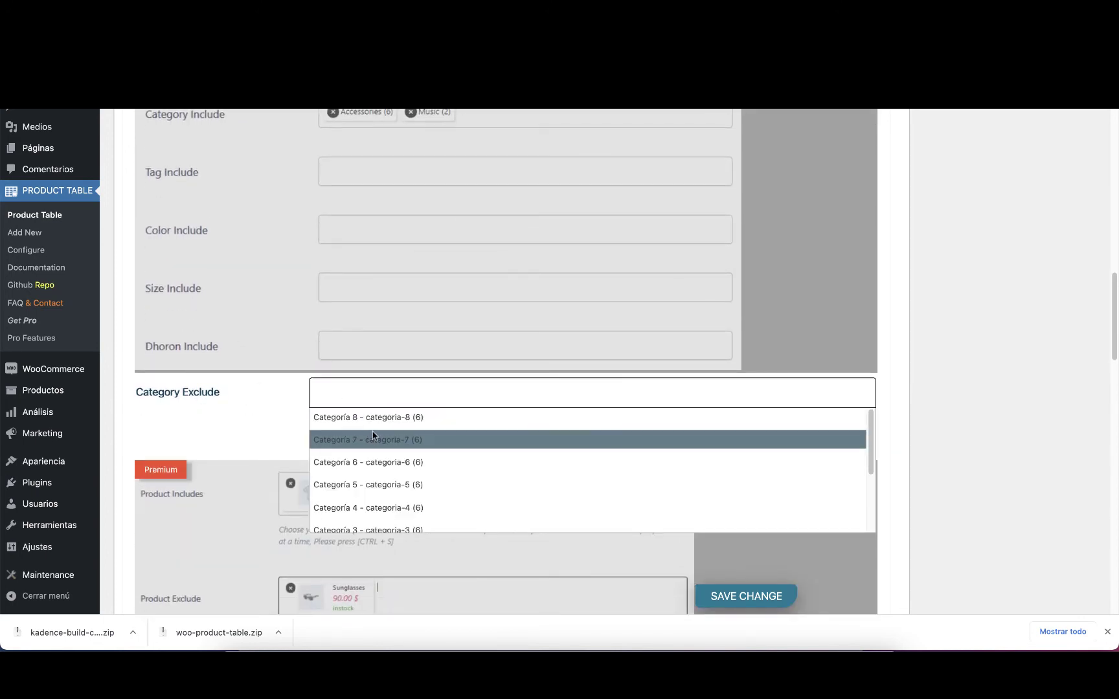
left_click(256, 424)
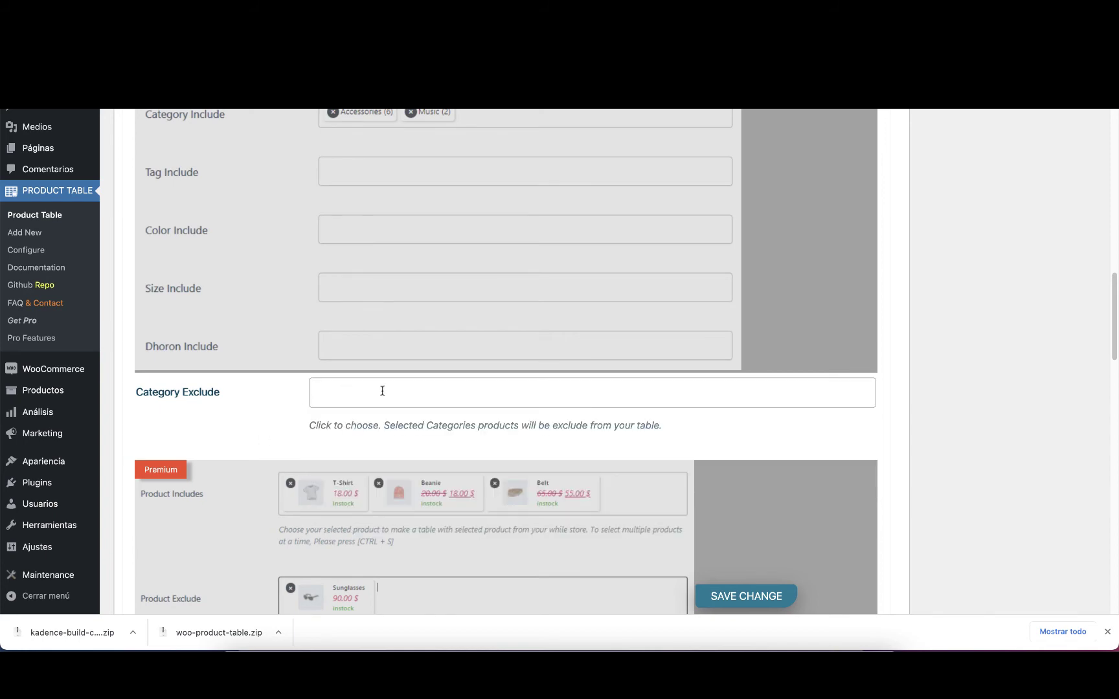
scroll(382, 390, "down", 5)
scroll(544, 278, "up", 2)
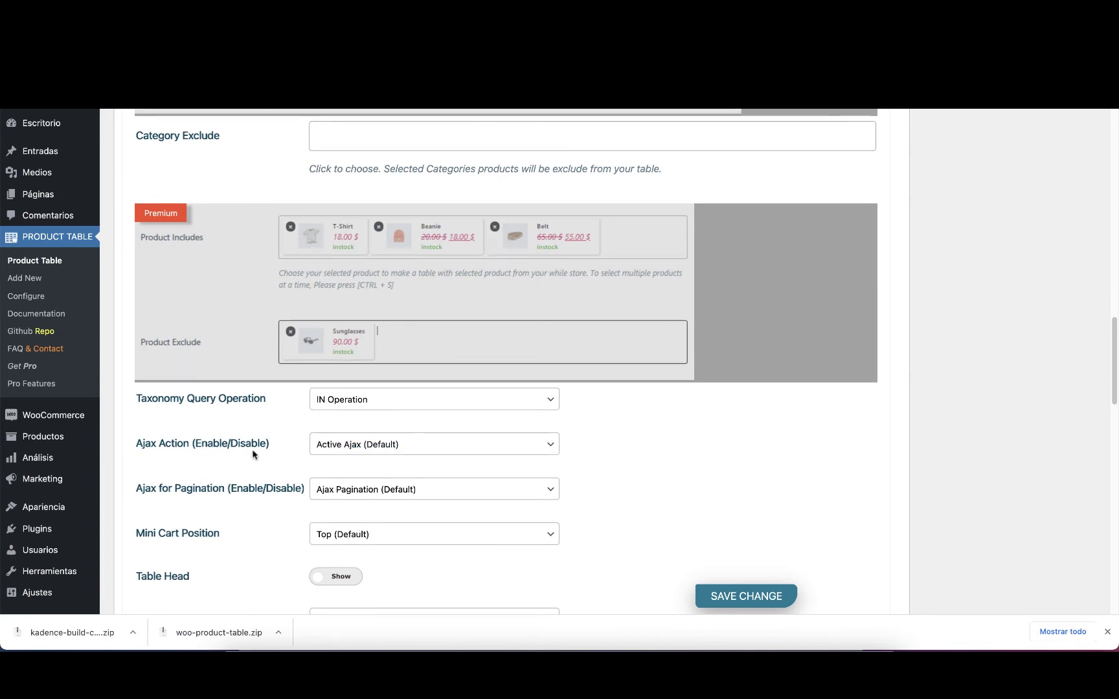
left_click(384, 398)
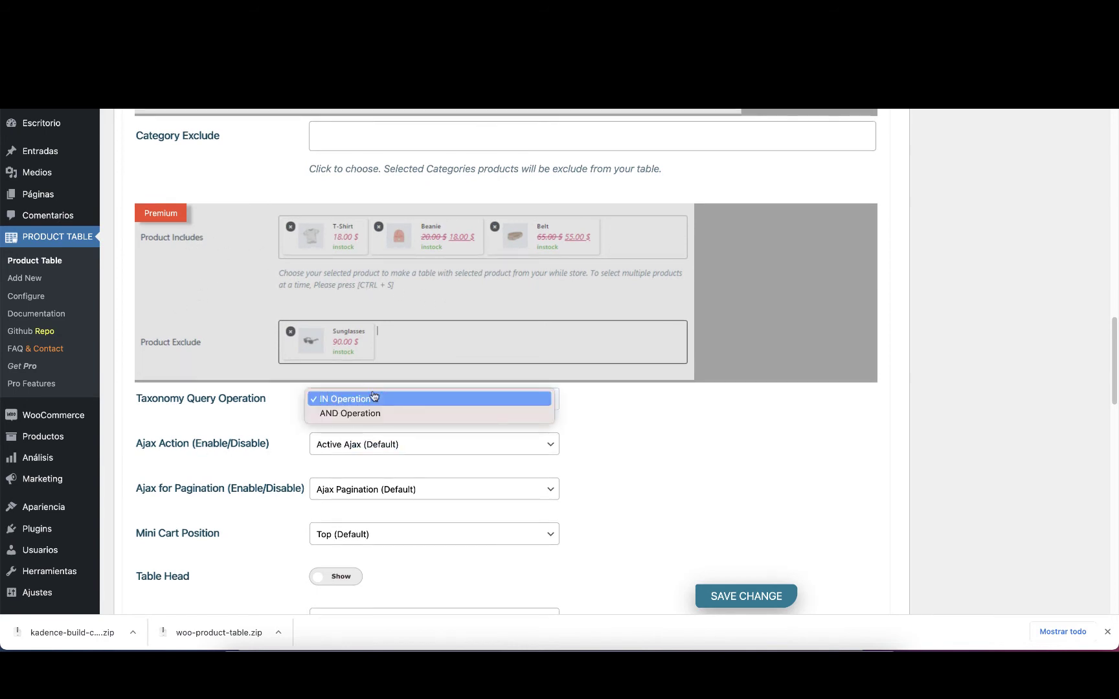
left_click(383, 398)
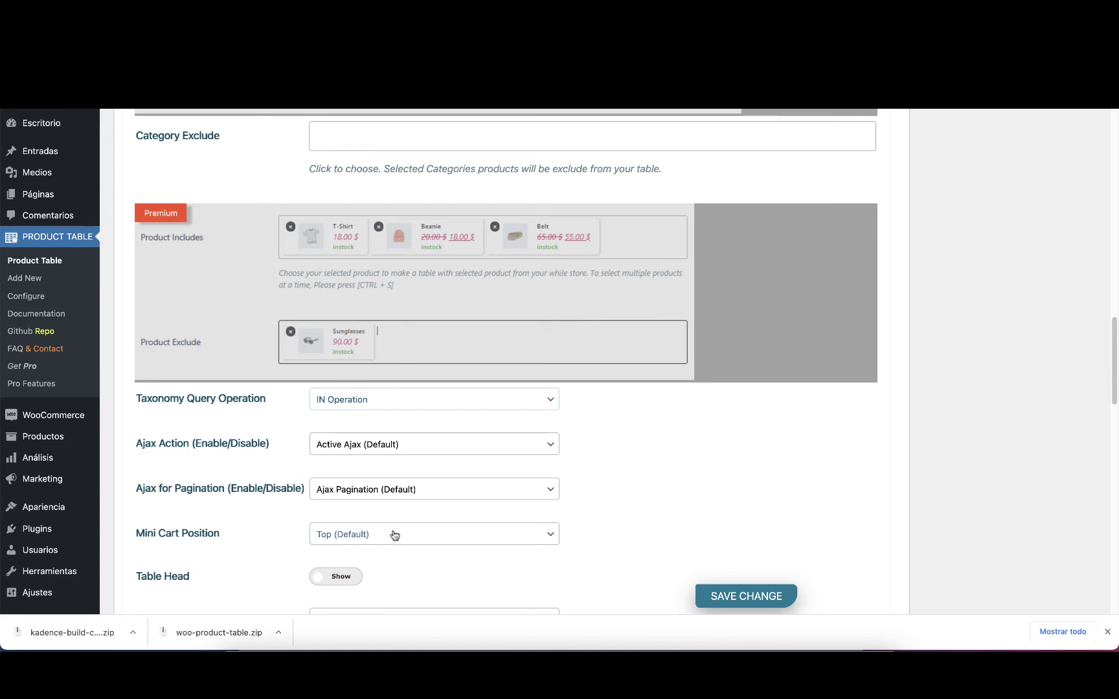
Step: Set the table's (Add to cart) Text to "Añadir al Carrito" and save the Basics settings
scroll(328, 583, "down", 5)
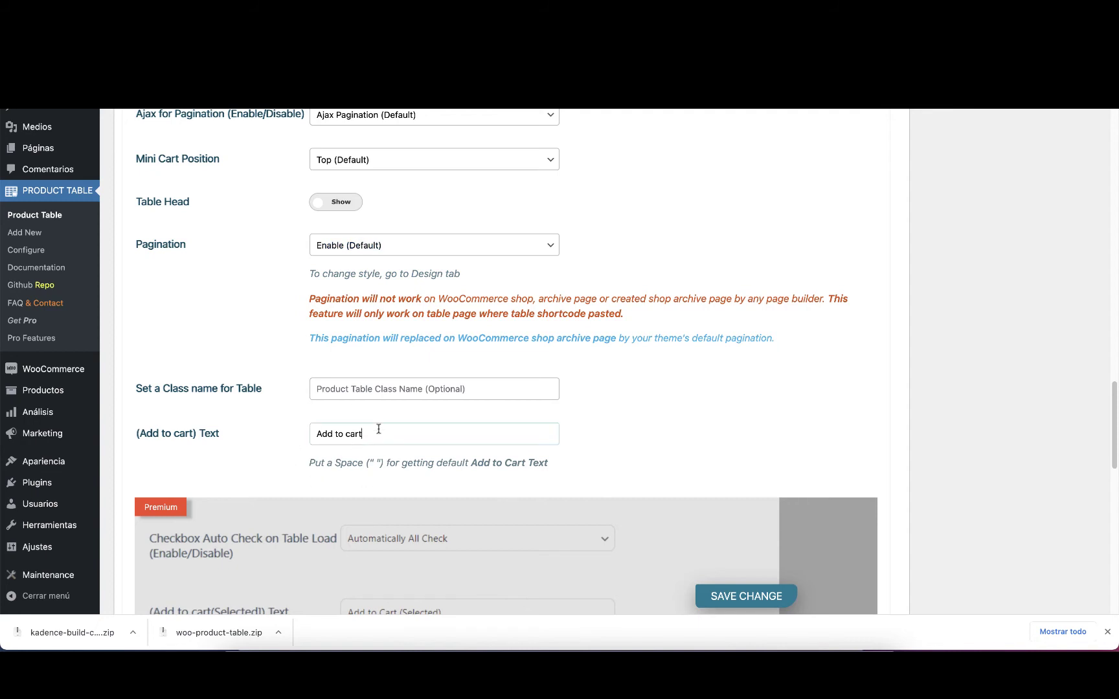
left_click_drag(358, 434, 280, 437)
type("Añadir al Carrito")
scroll(676, 369, "down", 5)
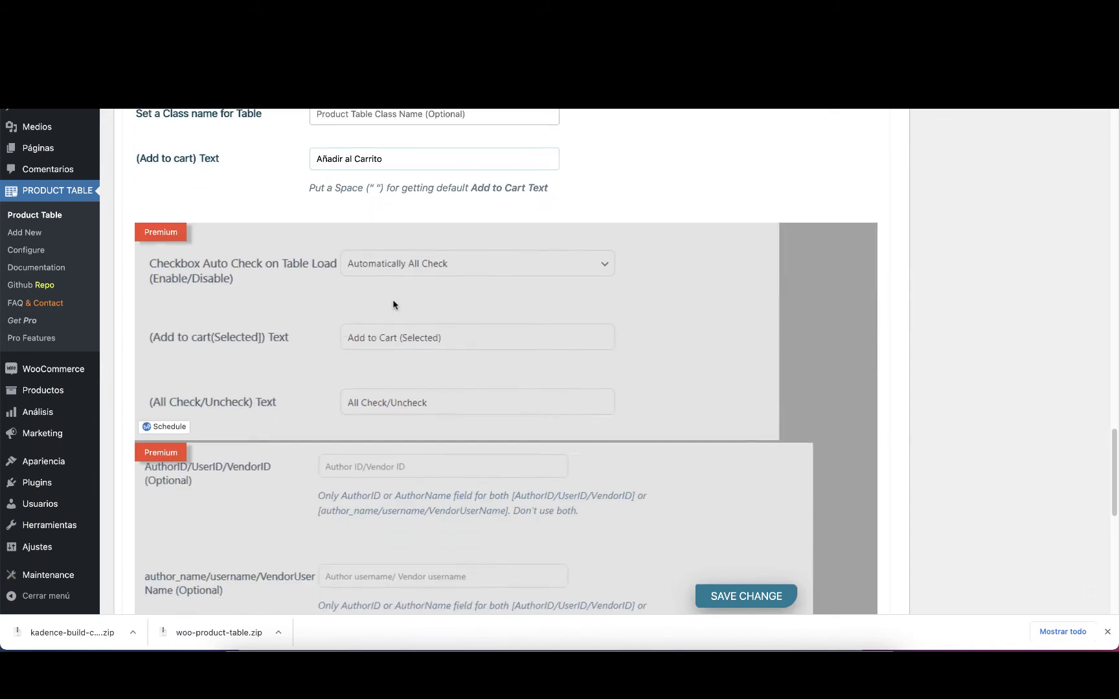
scroll(393, 305, "down", 7)
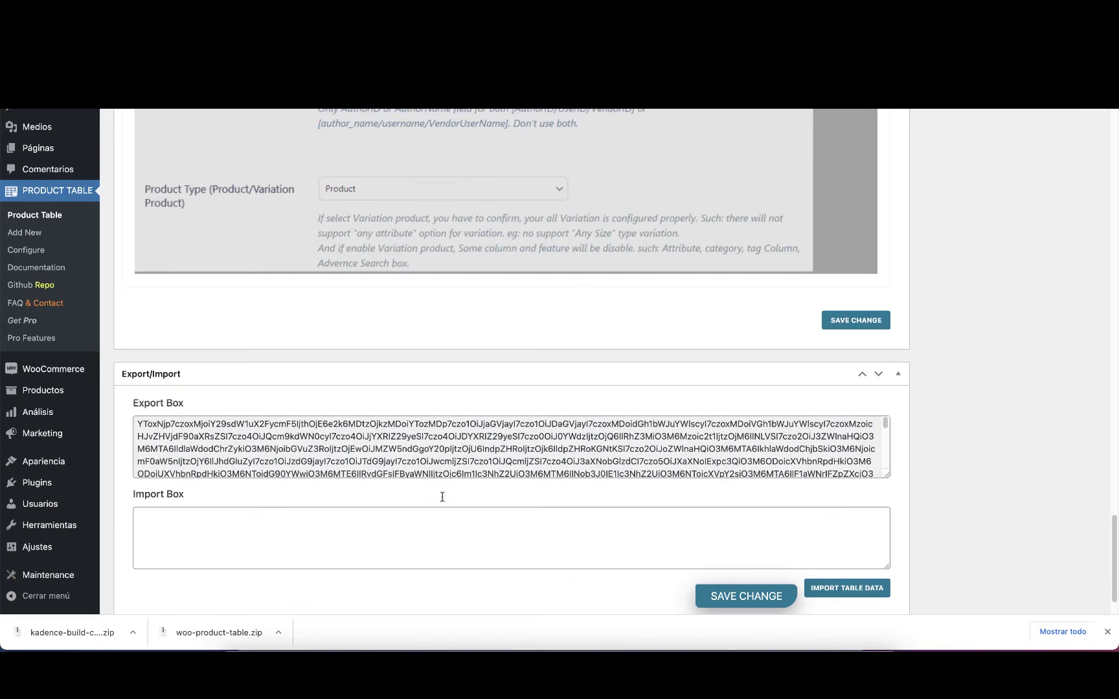
left_click(866, 326)
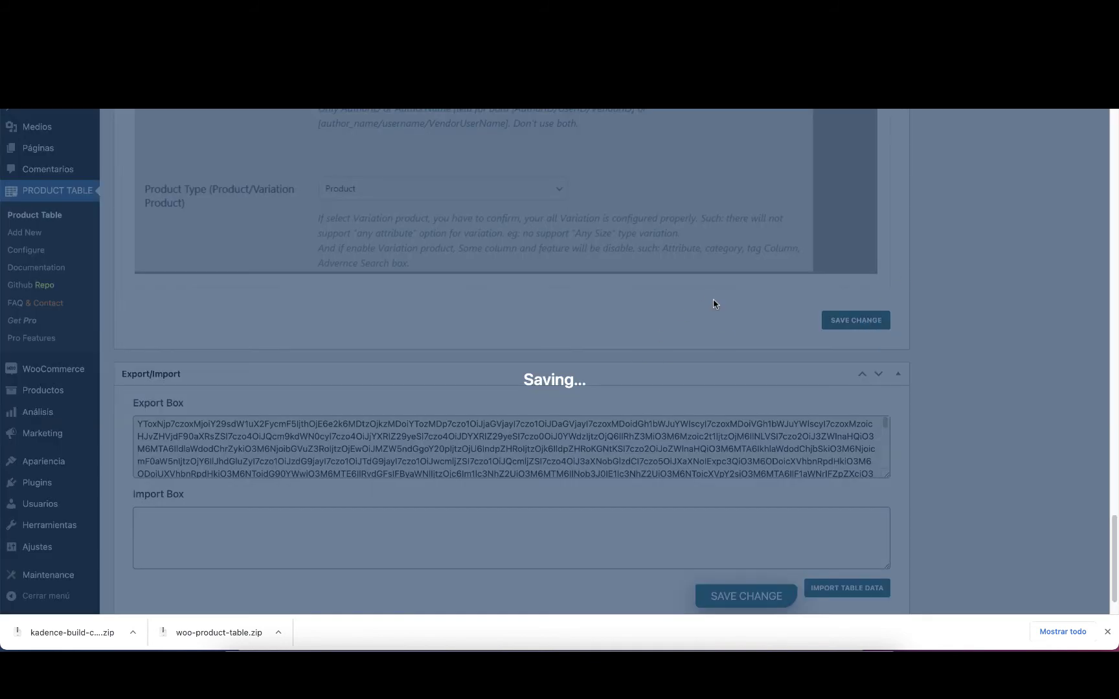
Step: Look over the premium Design settings of the table, including the template and table header options
scroll(714, 298, "up", 15)
scroll(717, 255, "up", 4)
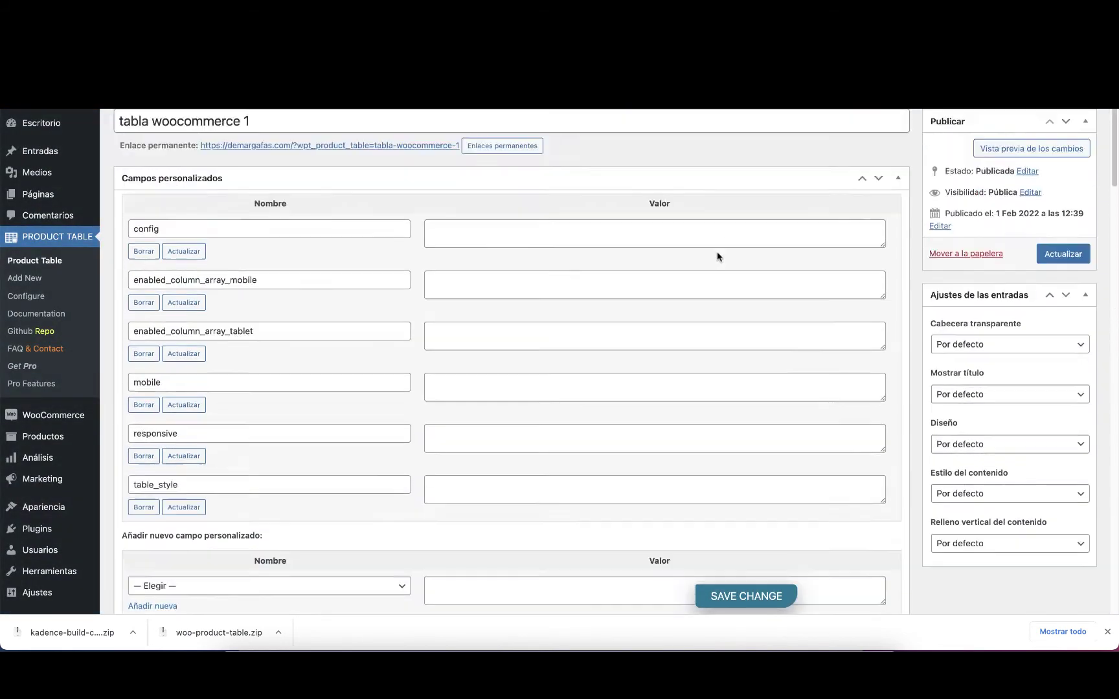
scroll(427, 284, "down", 10)
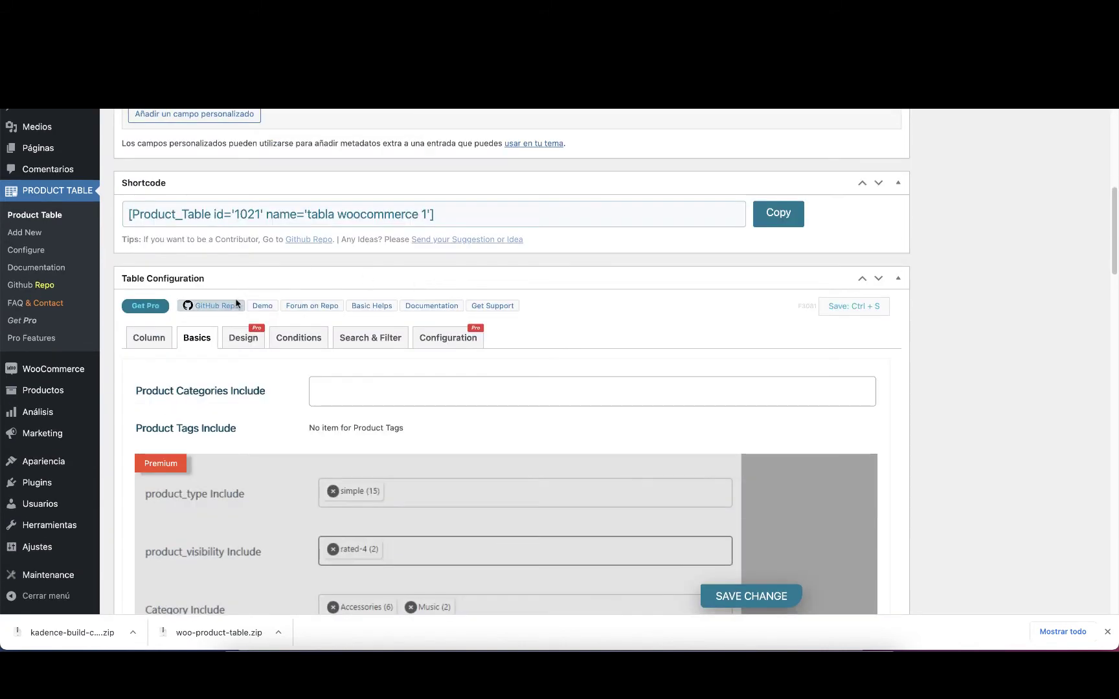
left_click(249, 340)
scroll(518, 402, "down", 3)
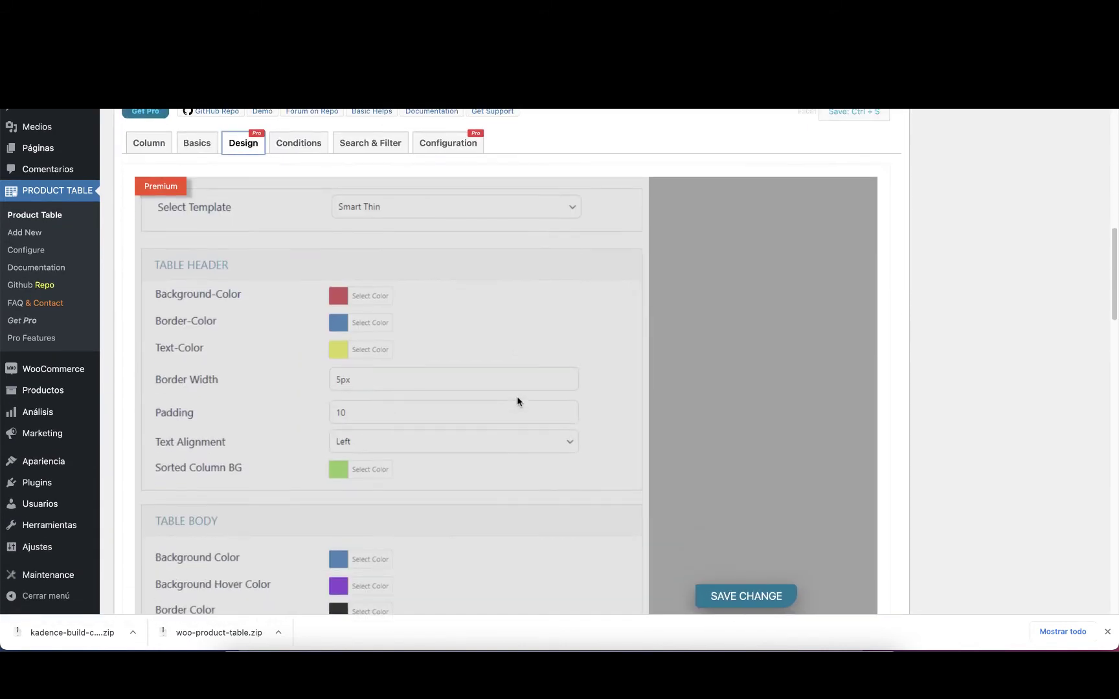
scroll(389, 337, "up", 1)
Step: Review the Sorting/Order and Order By options in the table's Conditions settings without changing either
left_click(307, 173)
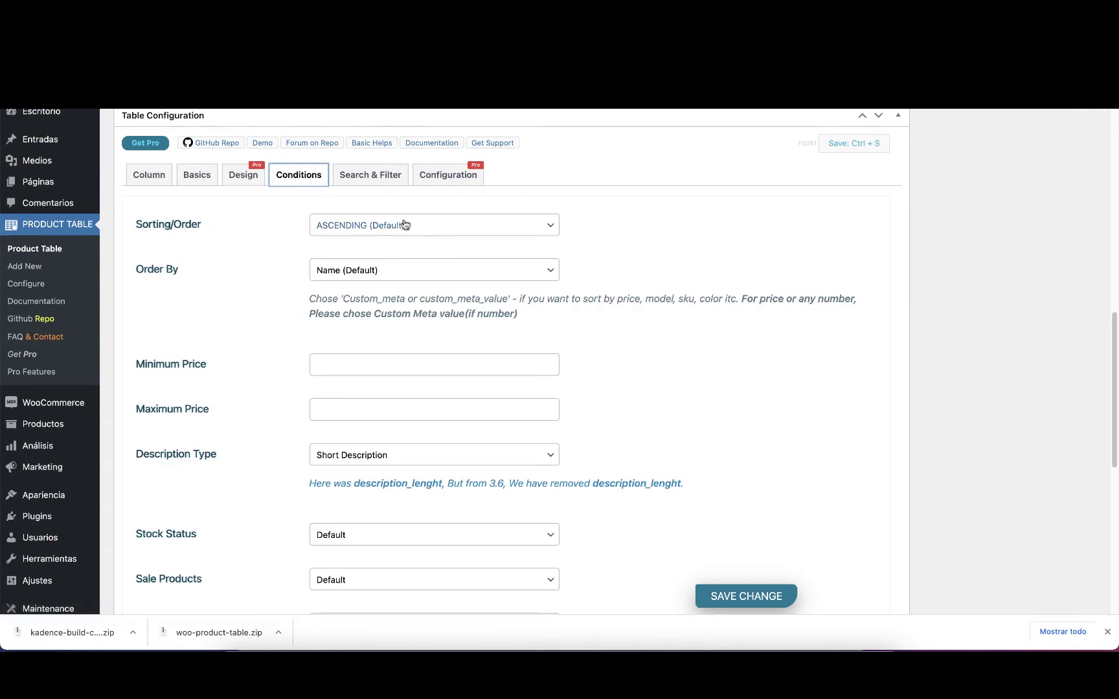
left_click(379, 226)
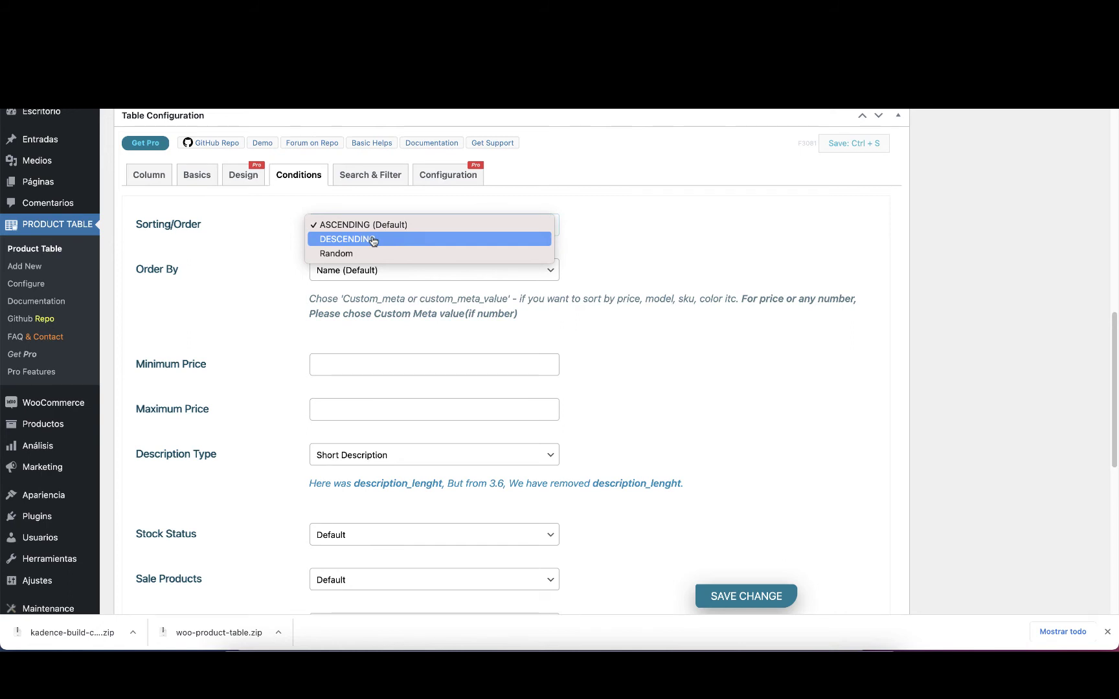
left_click(237, 282)
left_click(353, 271)
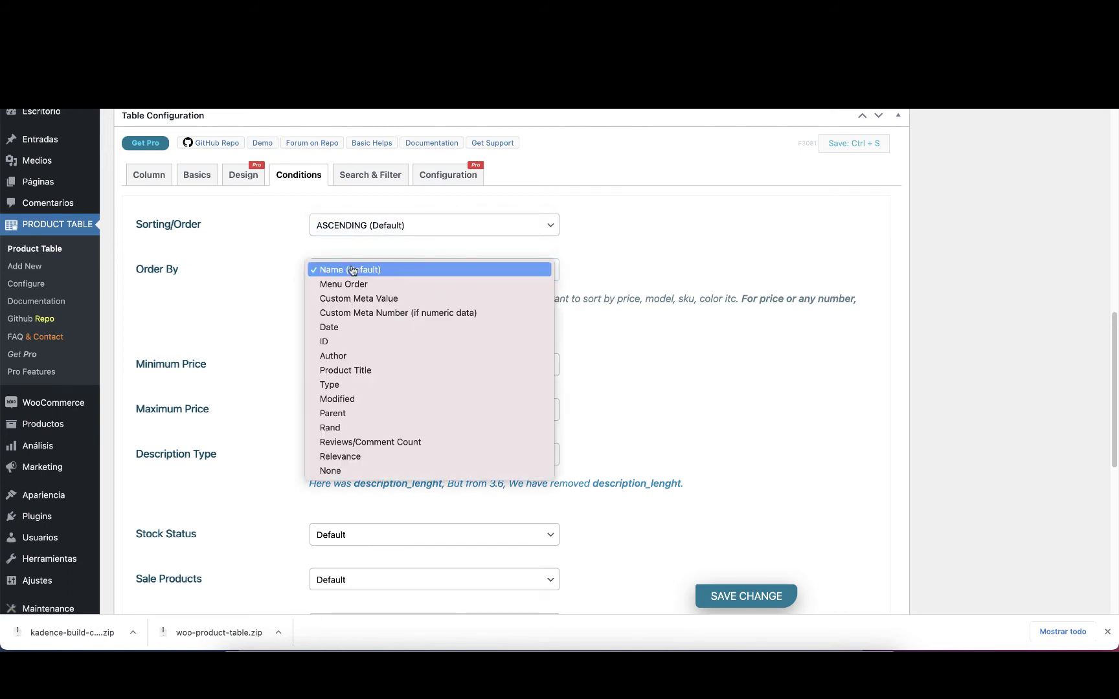
left_click(244, 308)
Step: Examine the Minimum Price field, the Description Type options and the remaining Conditions settings, leaving Short Description selected
left_click(334, 363)
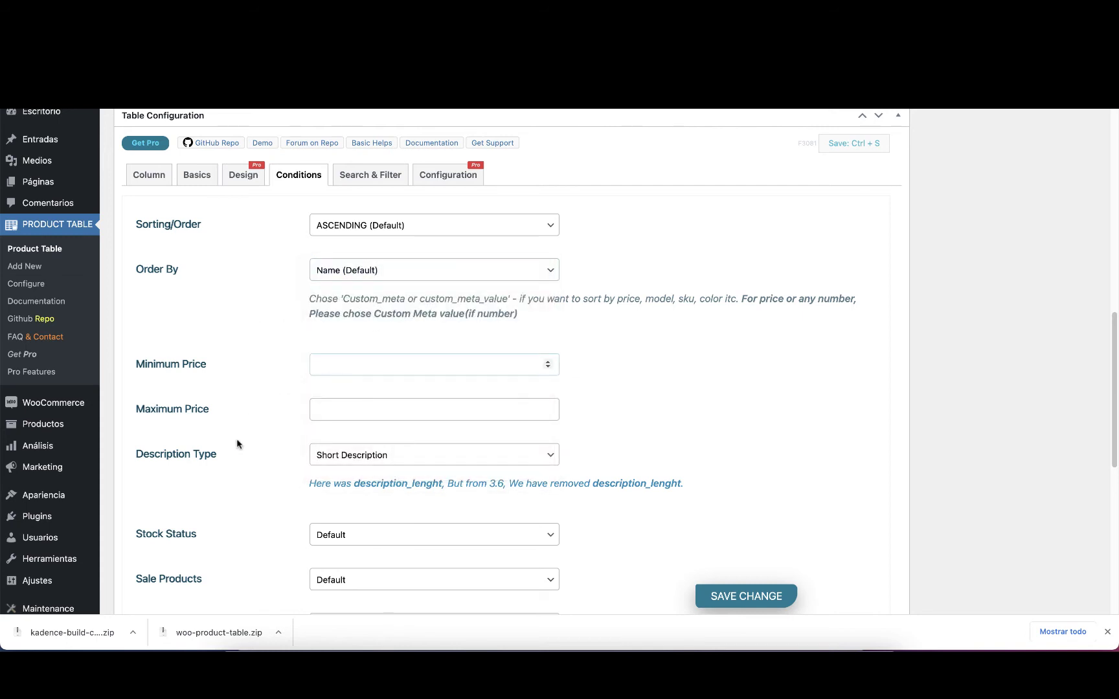
left_click(375, 454)
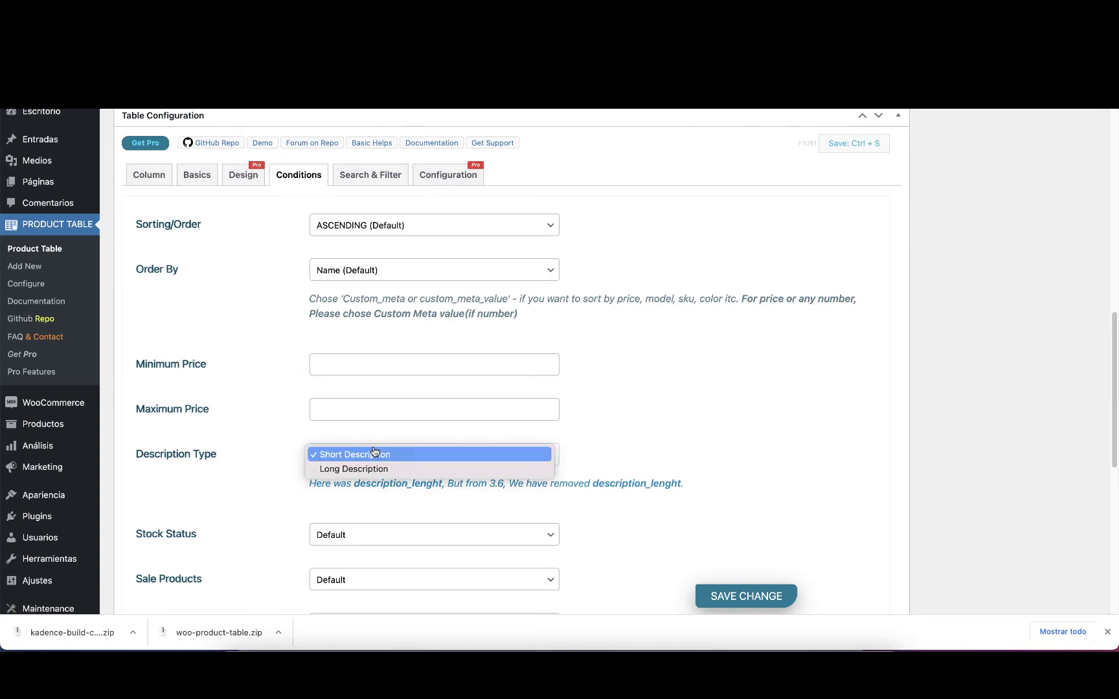
left_click(277, 427)
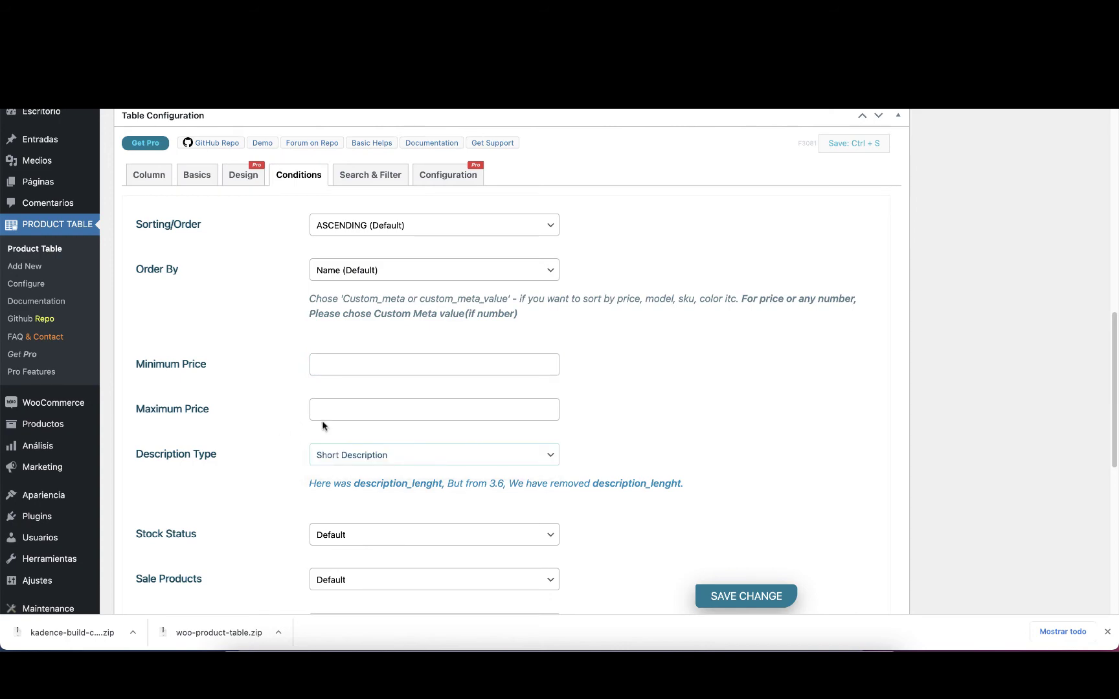
scroll(323, 426, "down", 8)
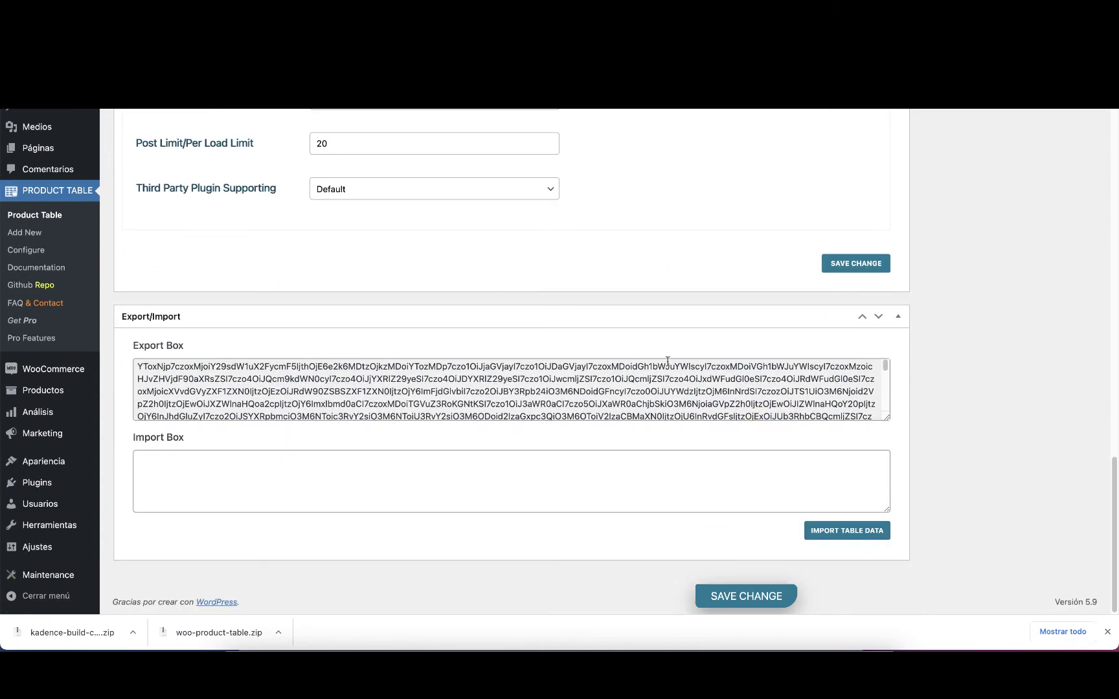
scroll(668, 361, "up", 15)
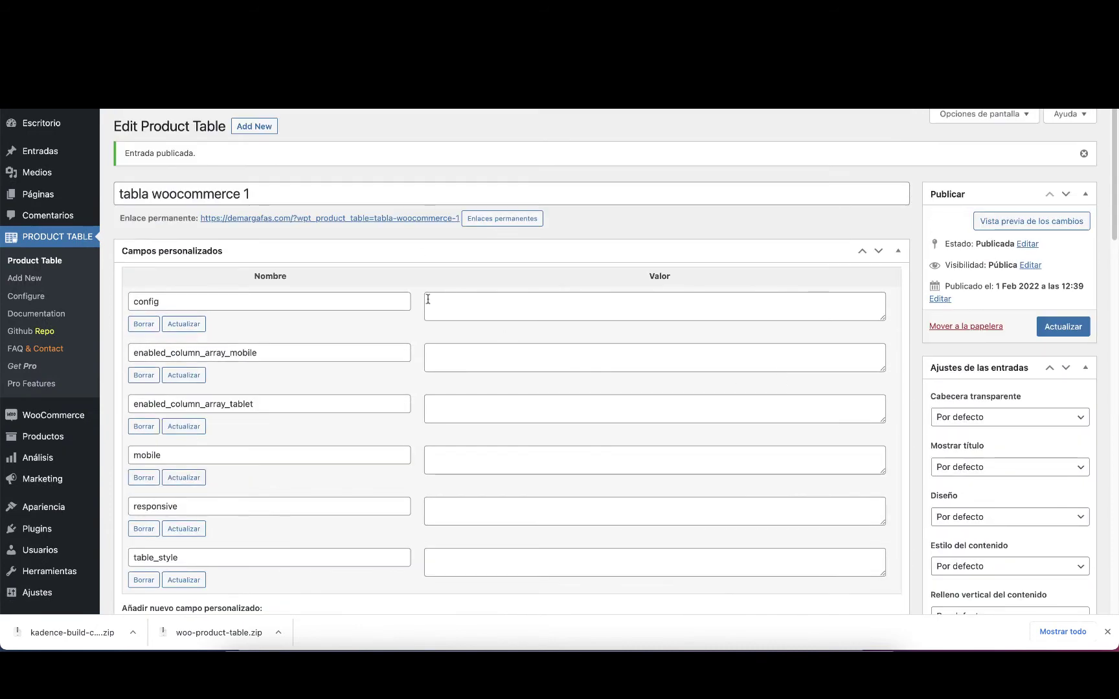
Step: Set Advance Search Box to Show Search Box in the table's Search & Filter settings
scroll(428, 299, "down", 8)
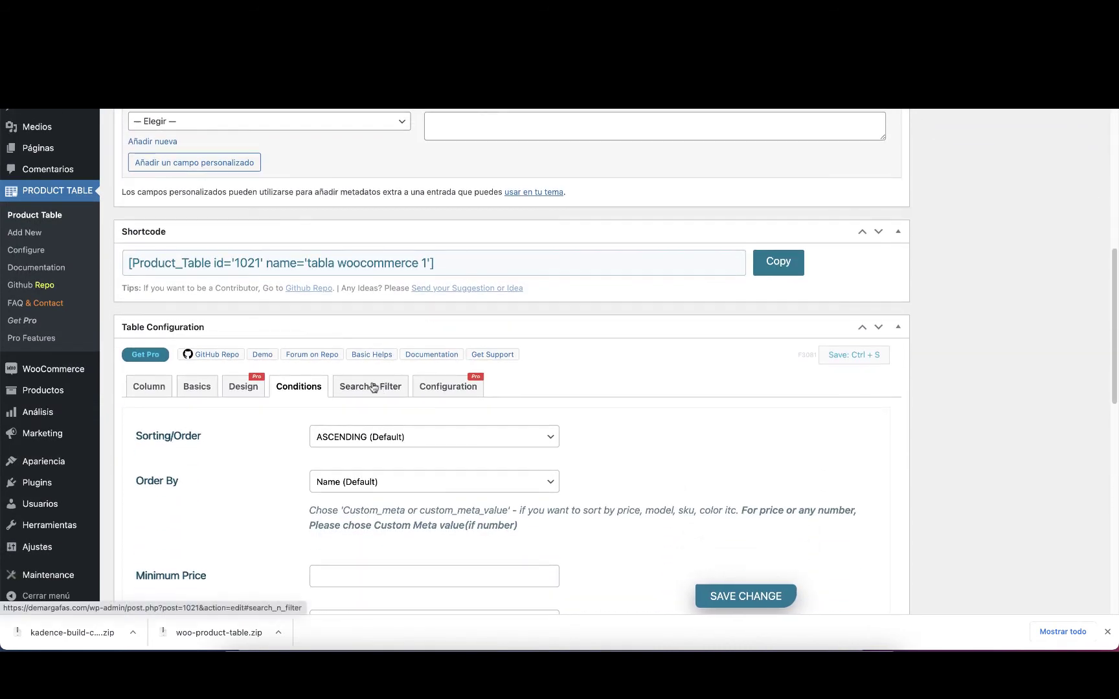
left_click(373, 387)
scroll(583, 356, "down", 3)
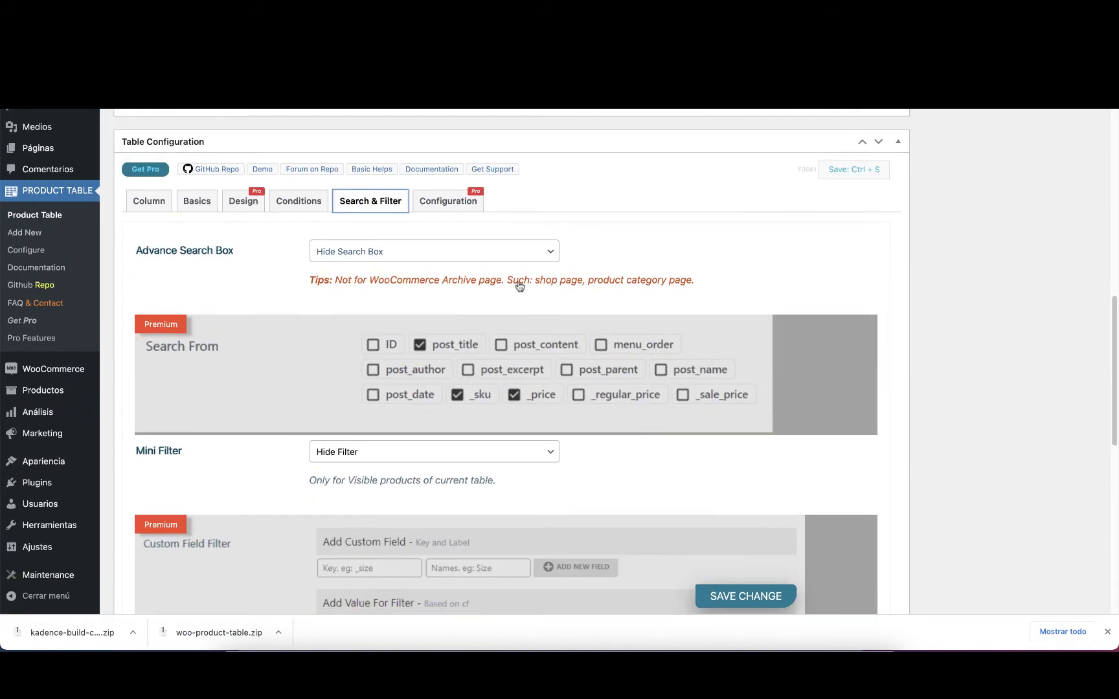
left_click(356, 251)
left_click(353, 264)
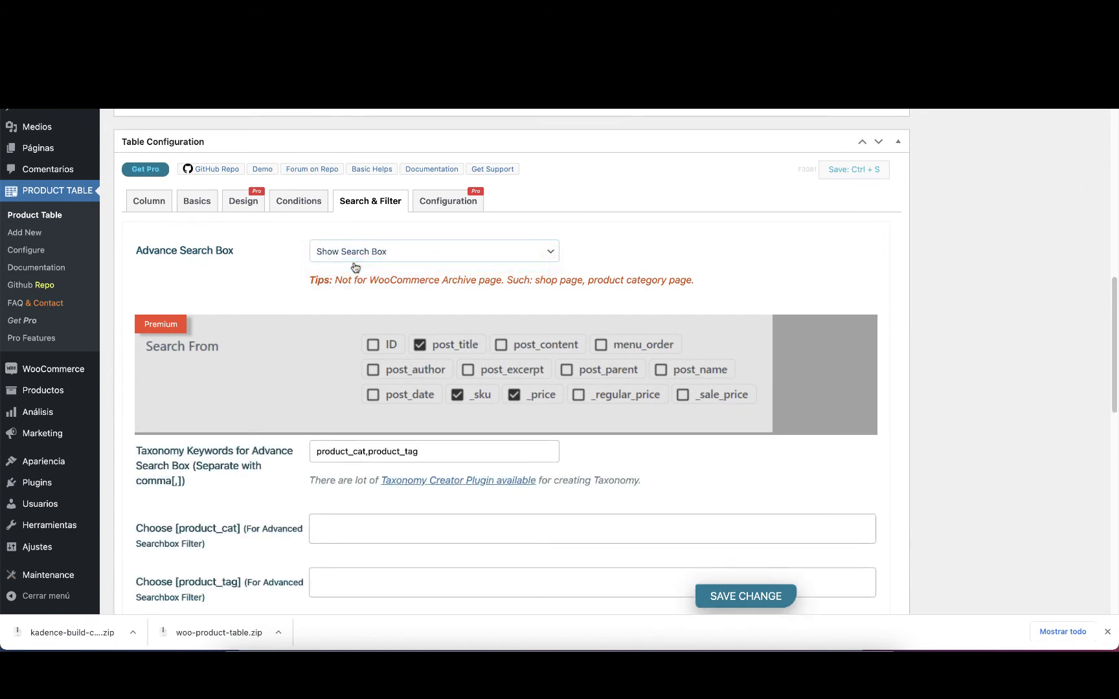
Step: Set the table's Mini Filter to Show Filter, keeping product_cat,product_tag as the taxonomy keywords
scroll(680, 314, "down", 1)
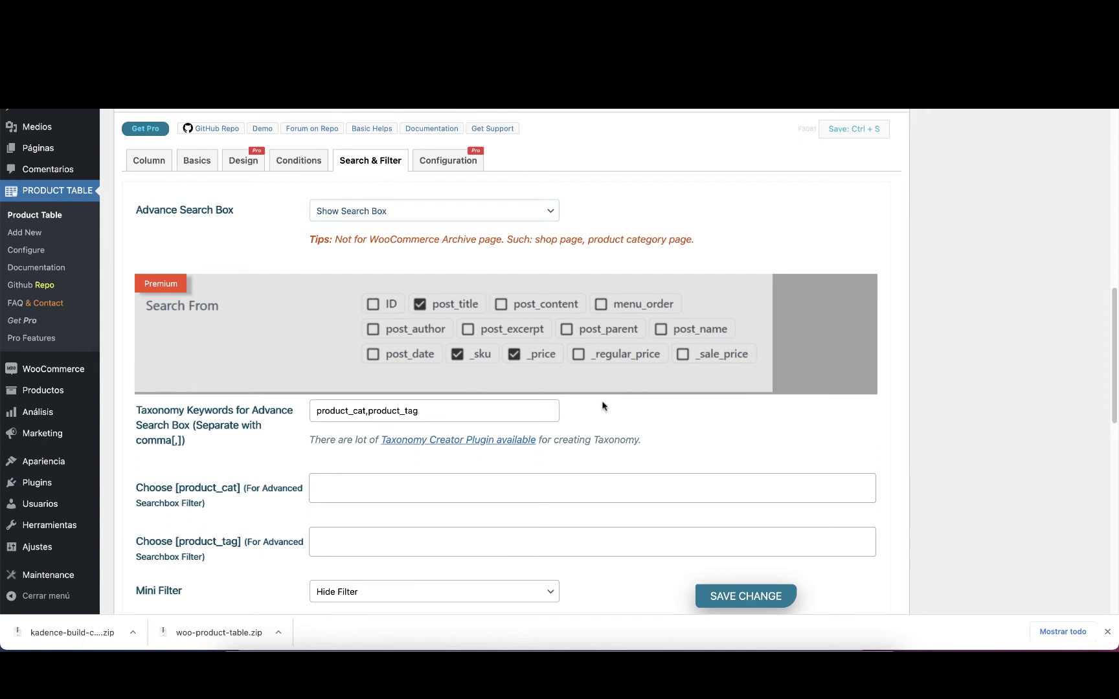
scroll(425, 389, "down", 4)
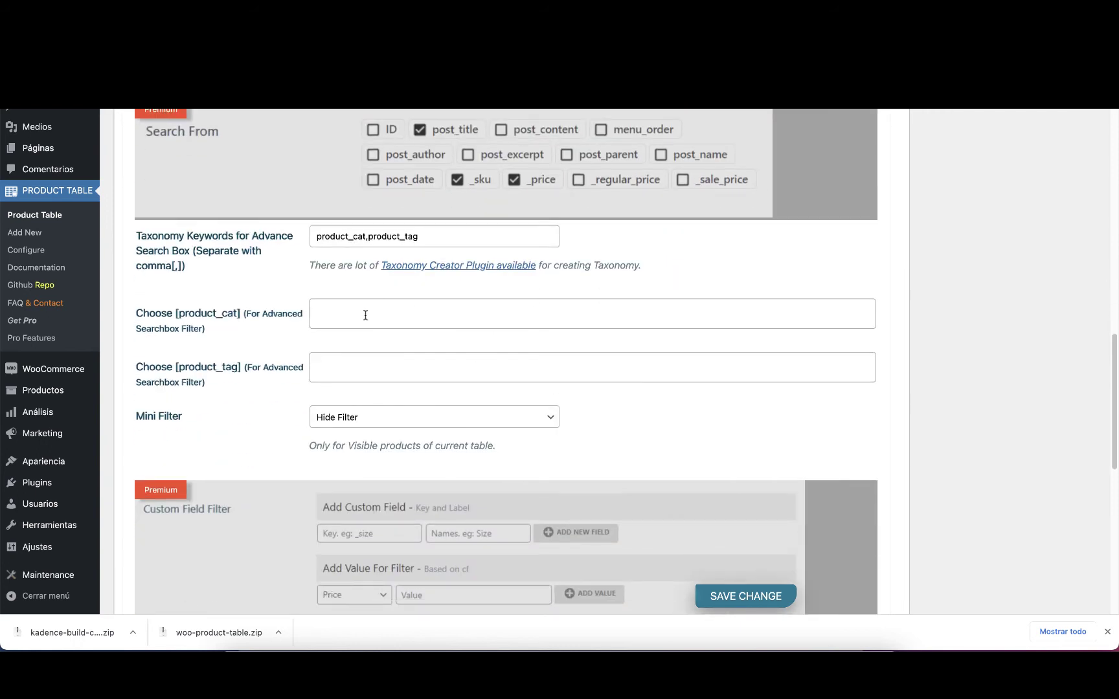
scroll(425, 400, "down", 1)
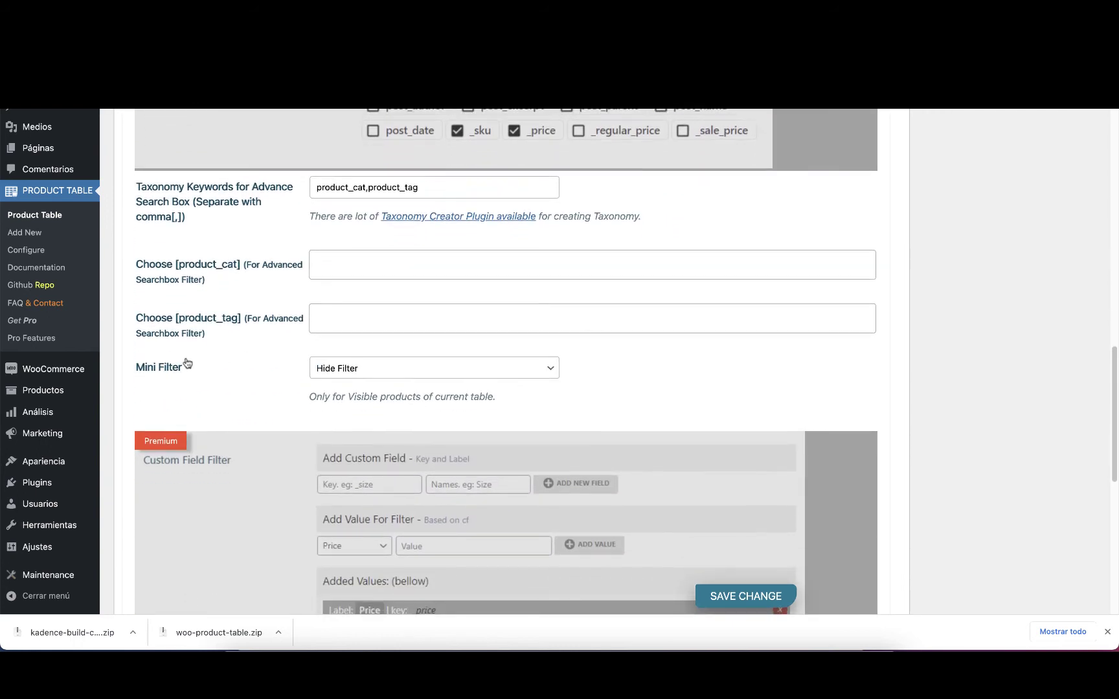
left_click(362, 376)
left_click(353, 383)
scroll(632, 372, "down", 5)
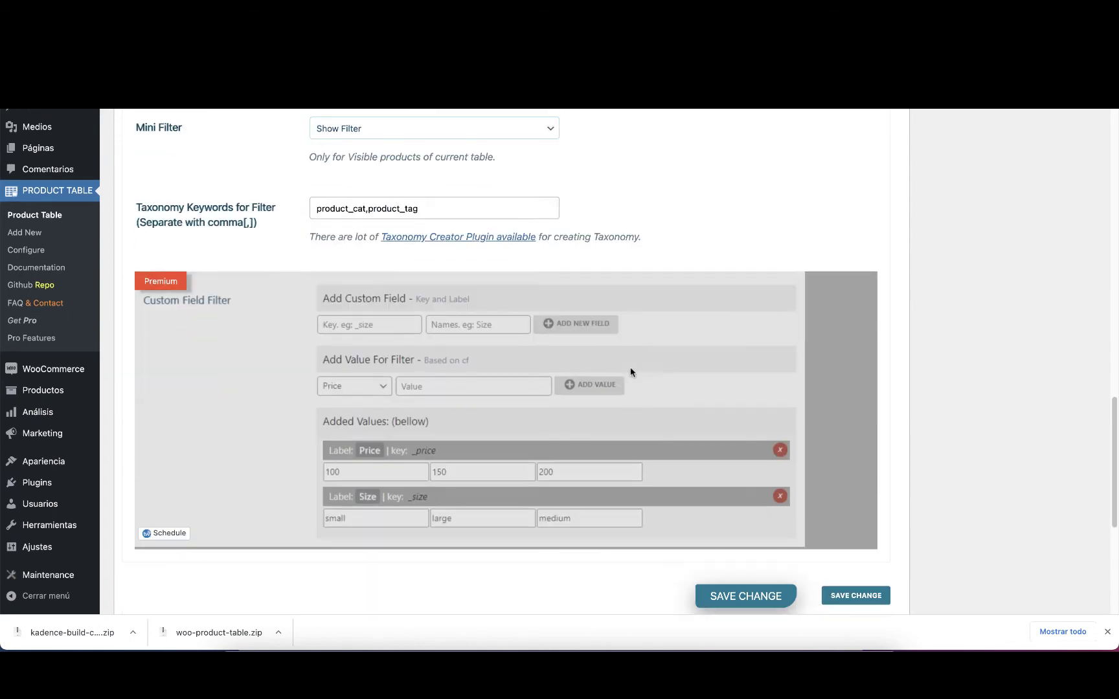
scroll(583, 408, "down", 3)
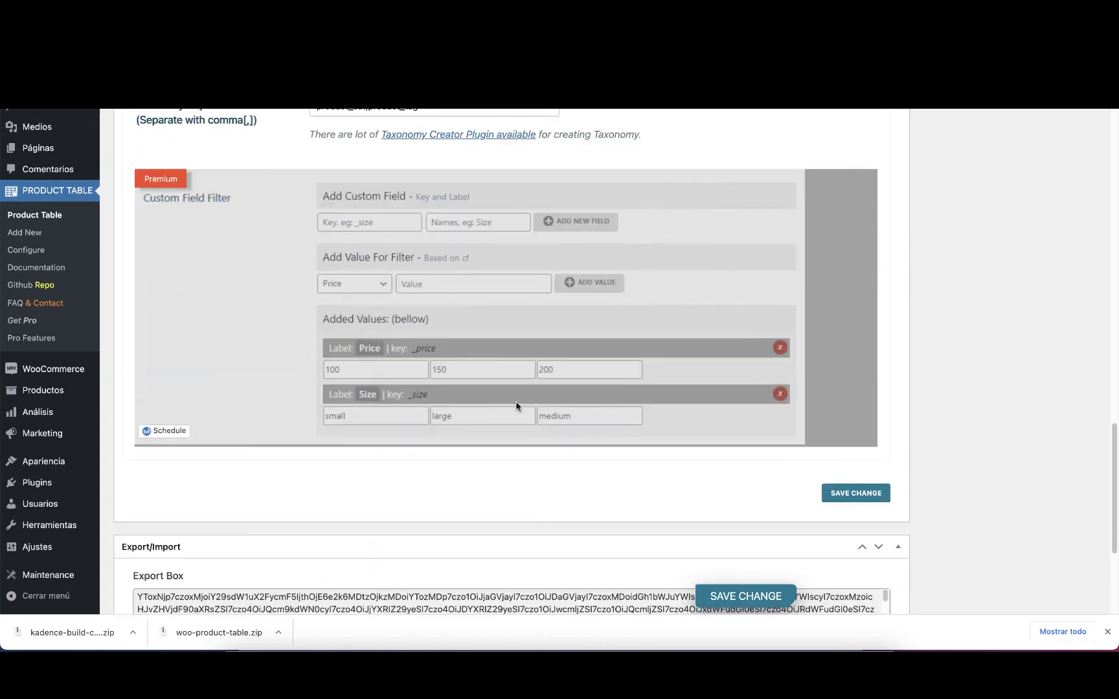
Step: Save the table's Search & Filter changes and update the published product table
scroll(516, 403, "up", 10)
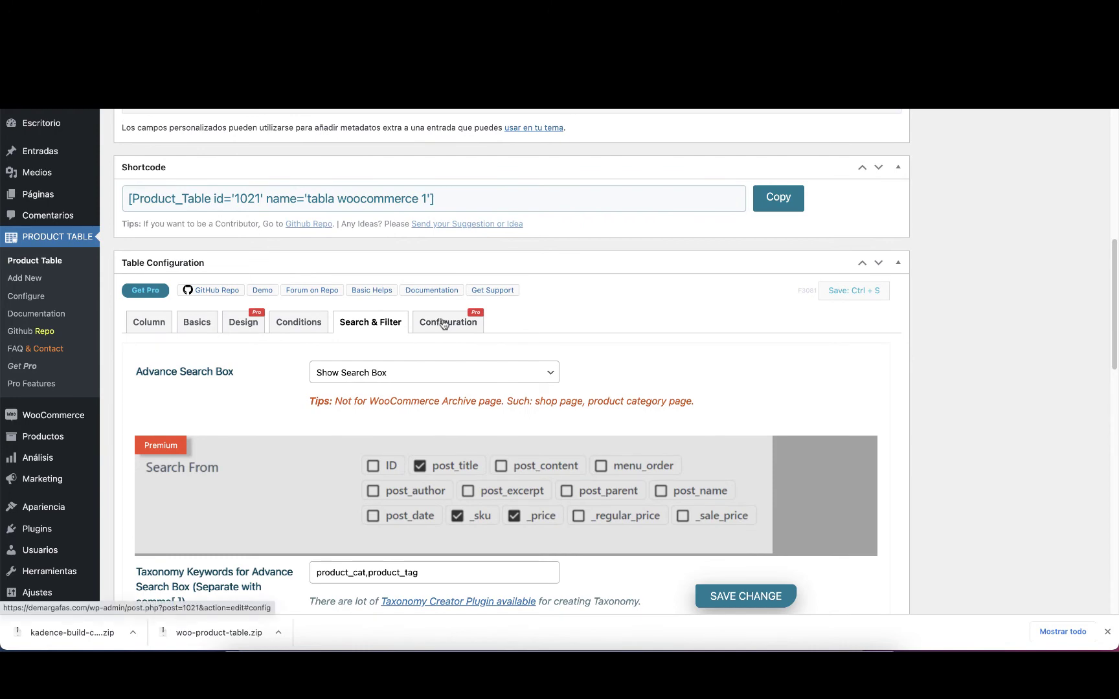
left_click(444, 324)
left_click(375, 322)
scroll(613, 376, "down", 1)
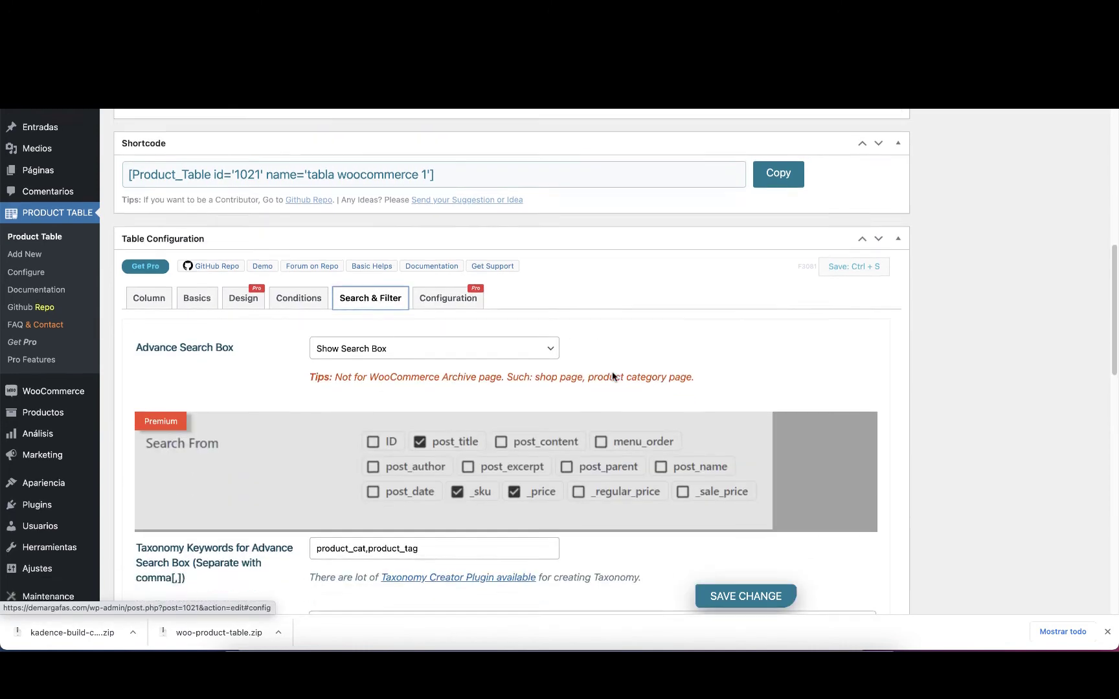
scroll(613, 377, "down", 10)
scroll(613, 376, "down", 10)
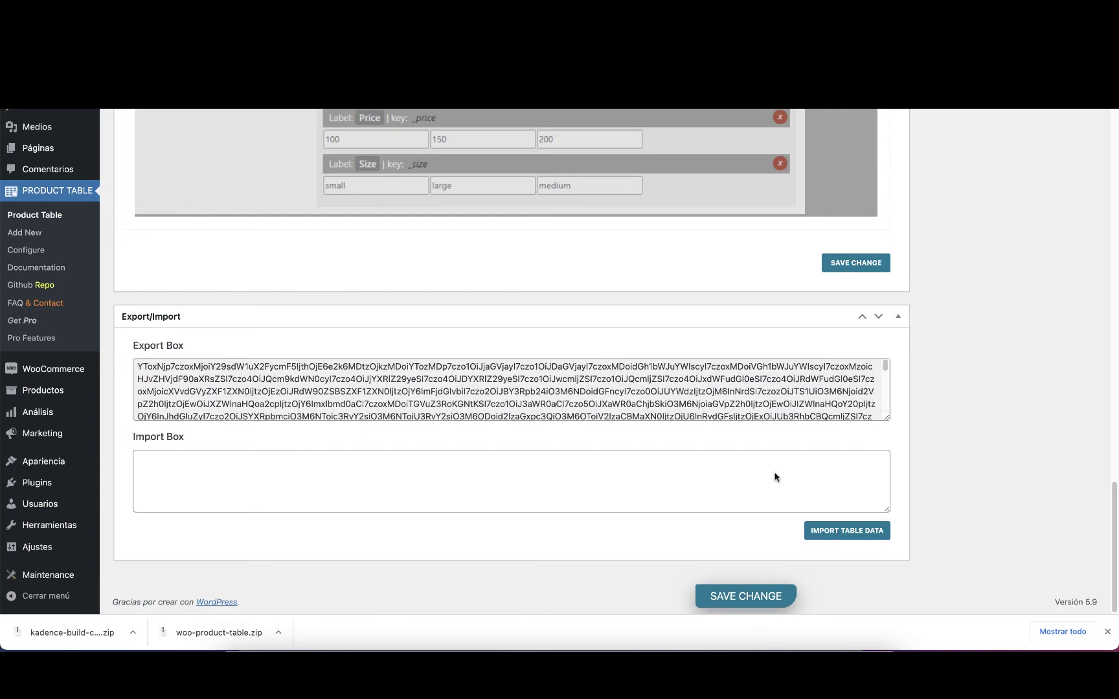
left_click(847, 266)
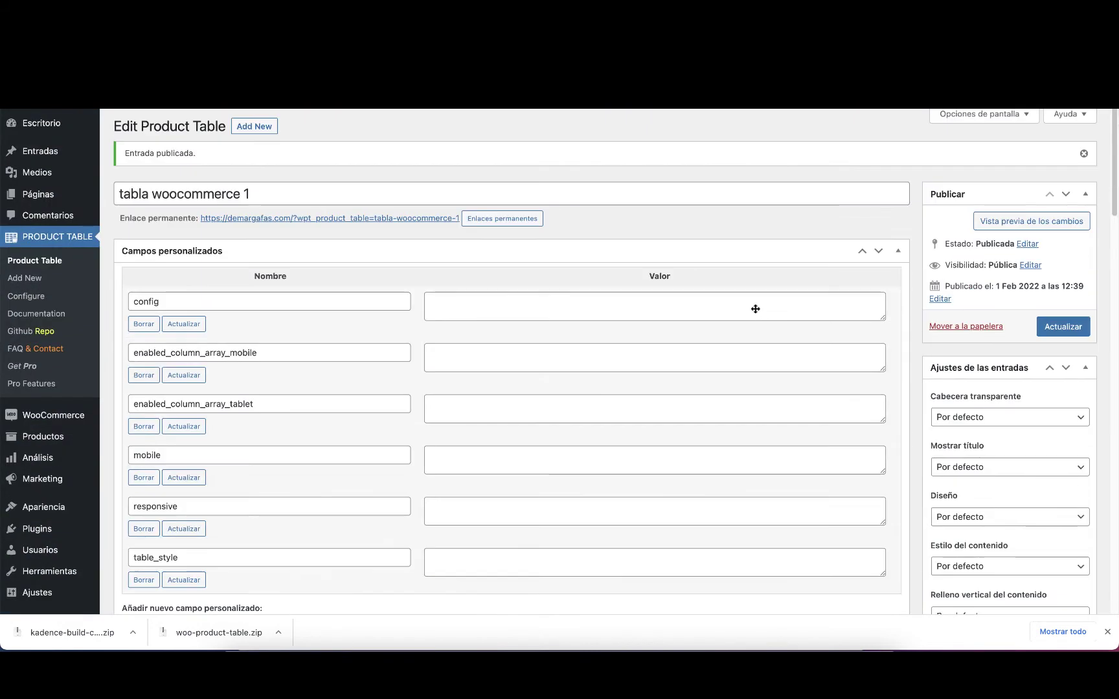
left_click(1070, 332)
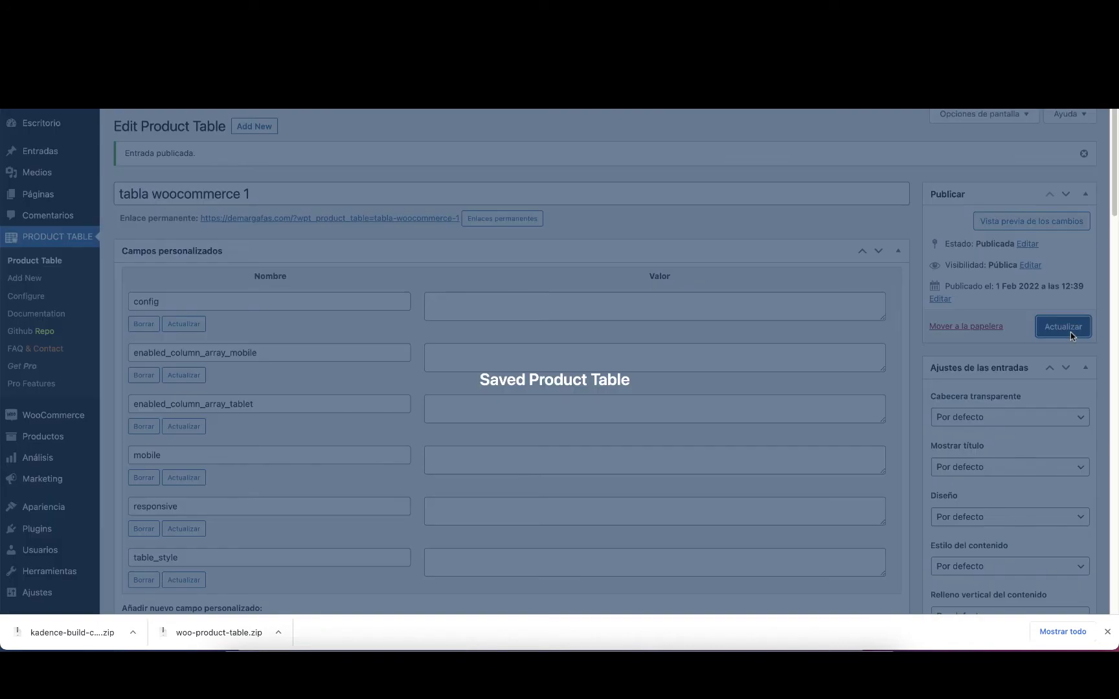
Step: Look over the saved Search & Filter settings and the table's desktop Column settings
scroll(625, 368, "down", 10)
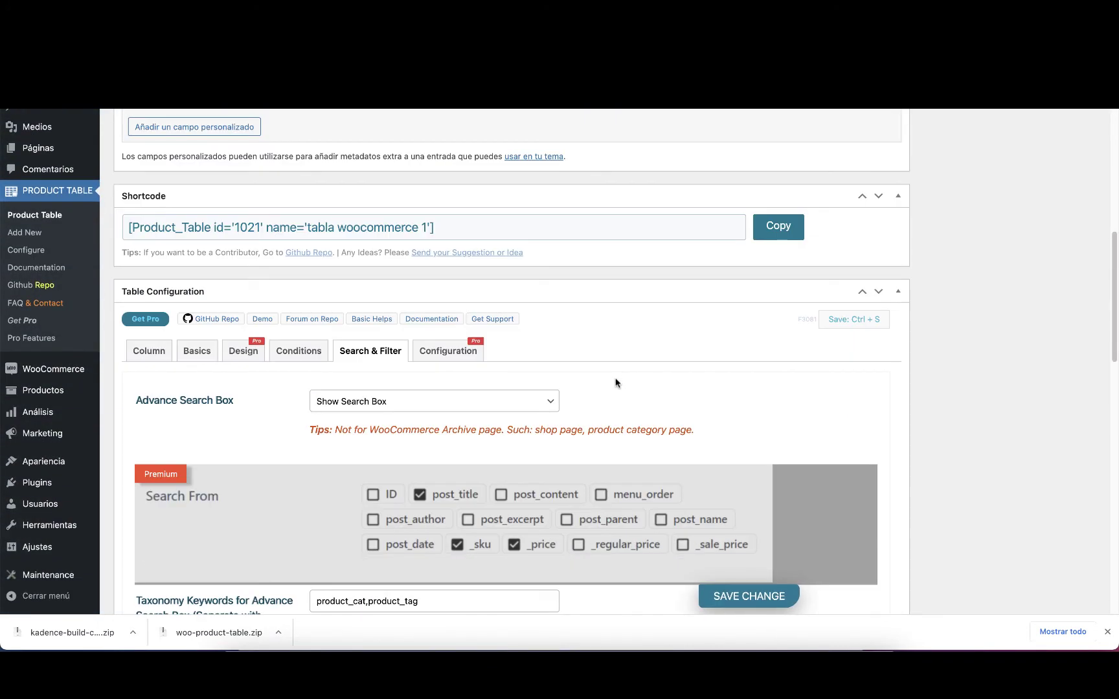
scroll(686, 382, "down", 10)
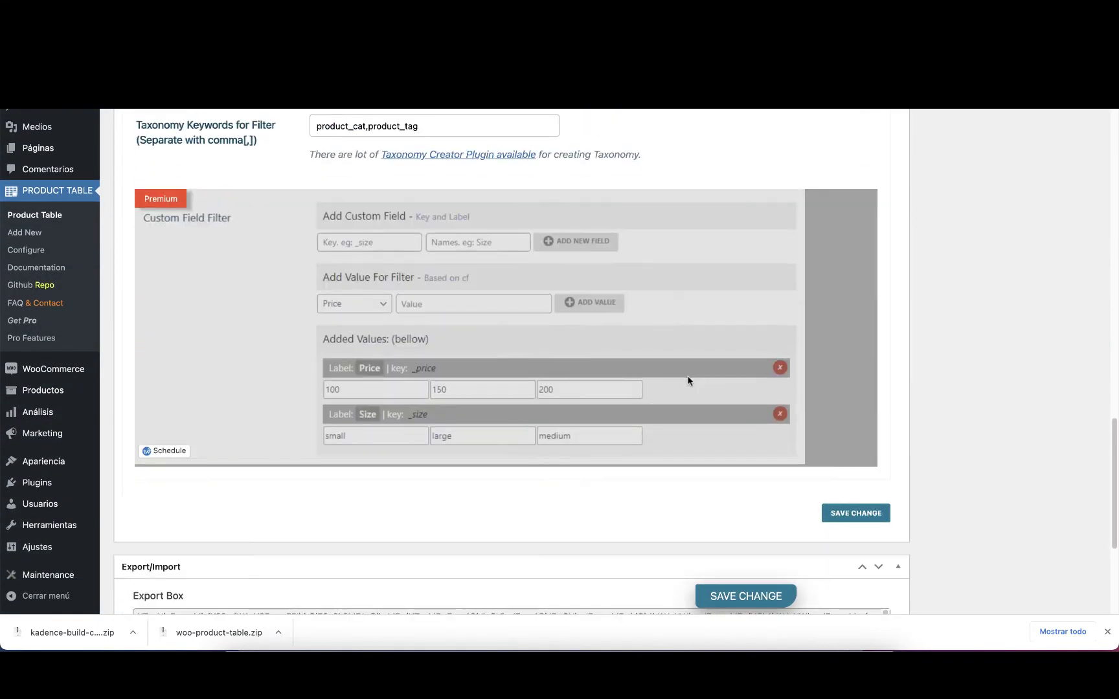
scroll(684, 393, "down", 2)
scroll(685, 394, "up", 15)
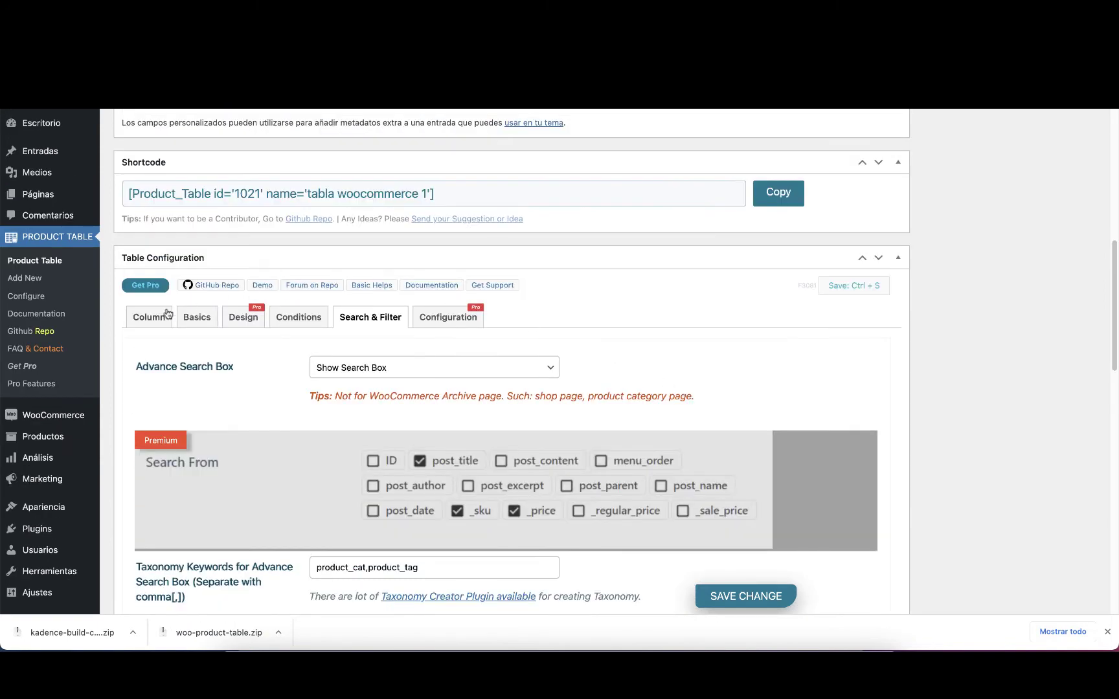
left_click(133, 317)
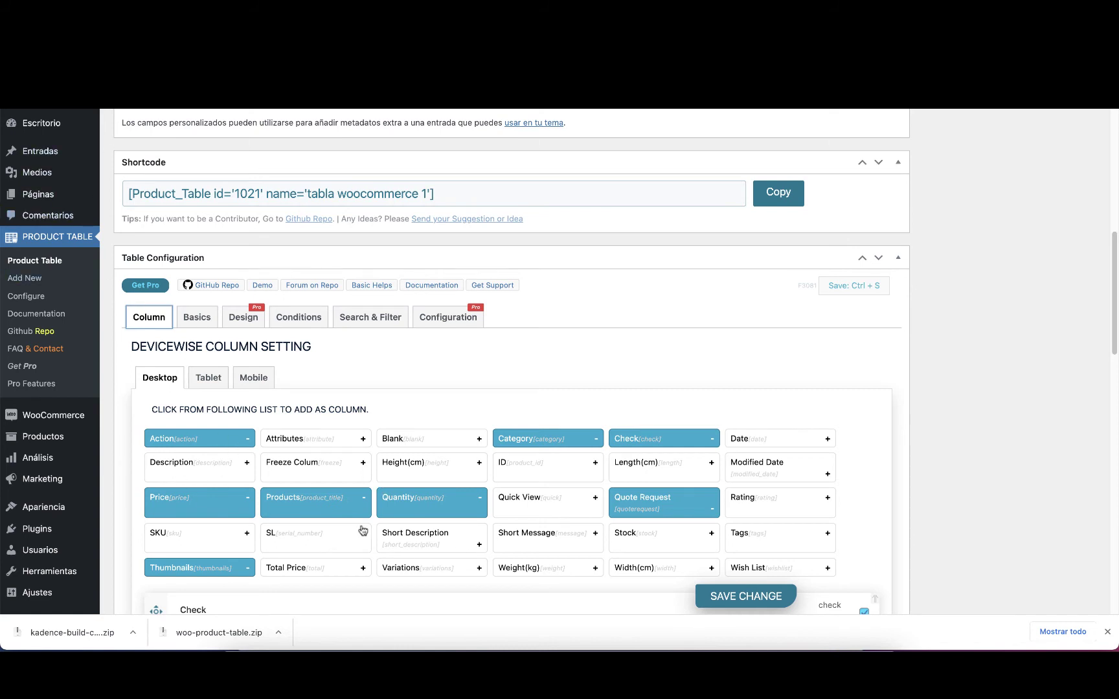
Step: Open the site's Productos list in a new browser tab
right_click(42, 261)
right_click(44, 436)
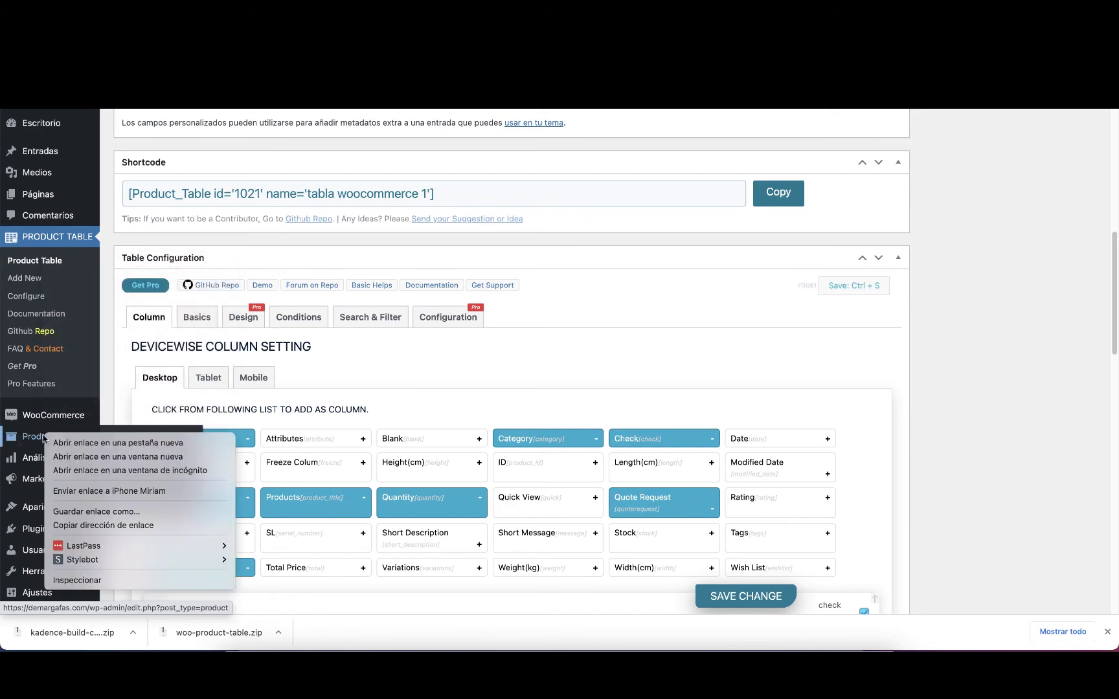
left_click(77, 443)
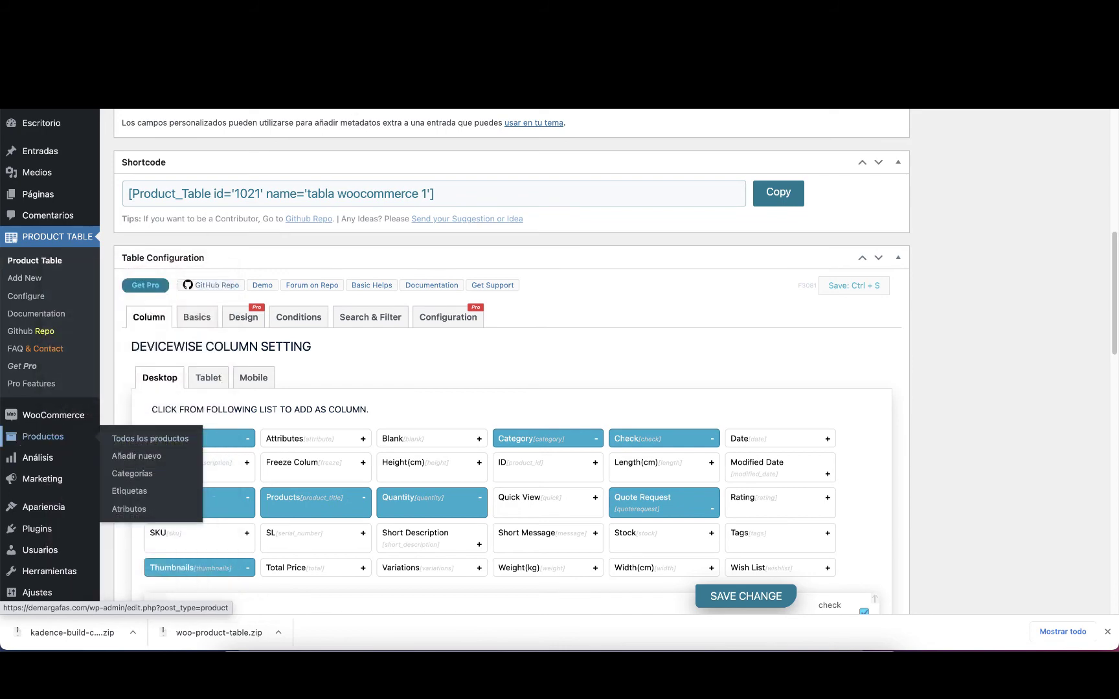
left_click(44, 436)
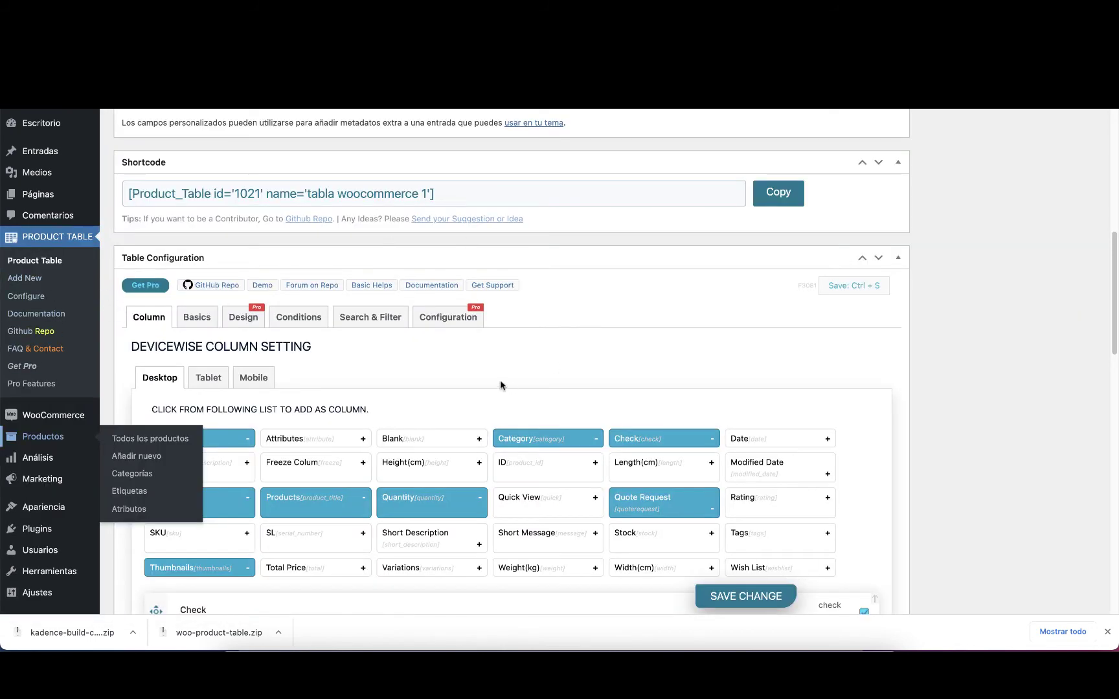
Step: Copy the product table's shortcode and create a new page titled "Tabla Prueba 2"
left_click(781, 194)
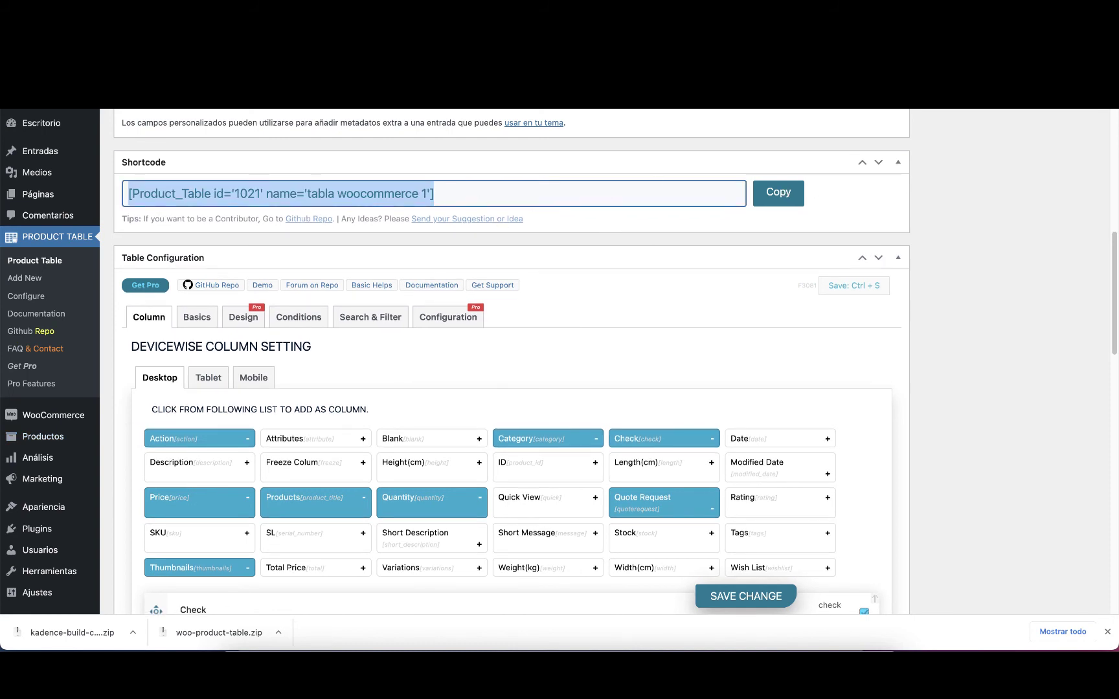
mouse_move(39, 194)
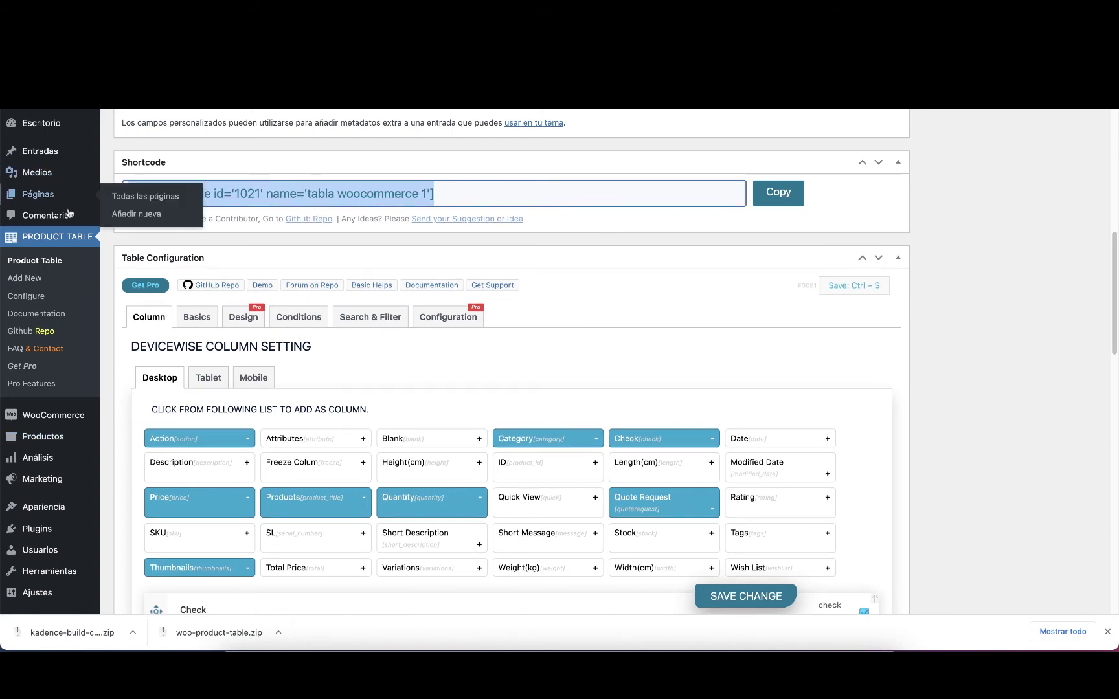
left_click(143, 214)
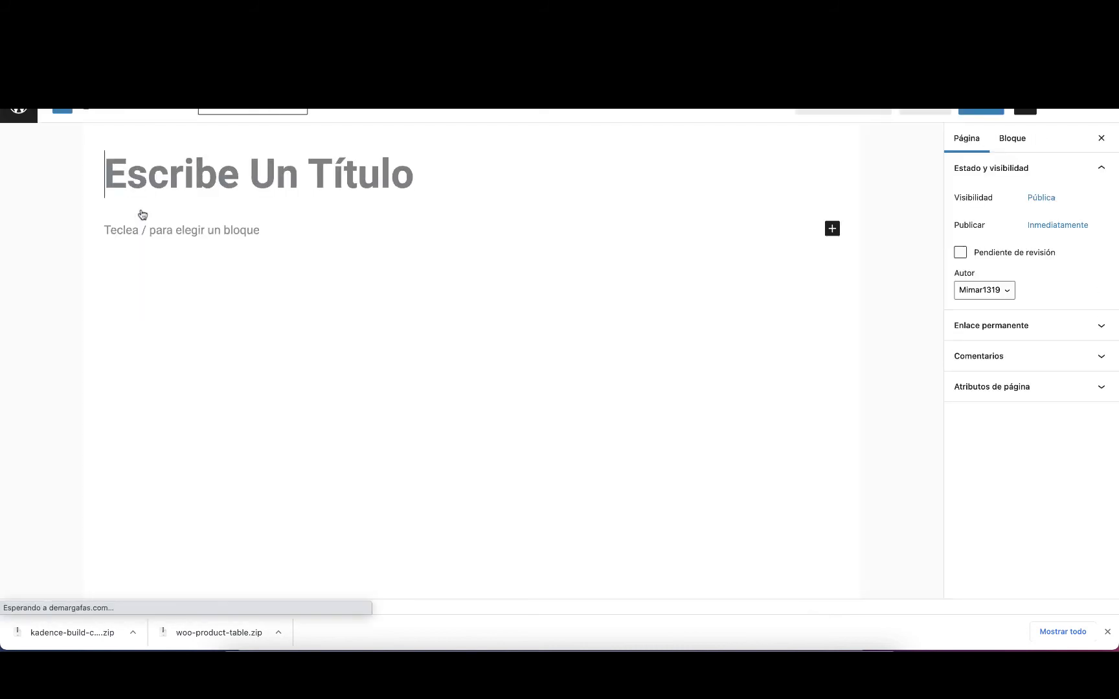
type("Tabla Prueba ")
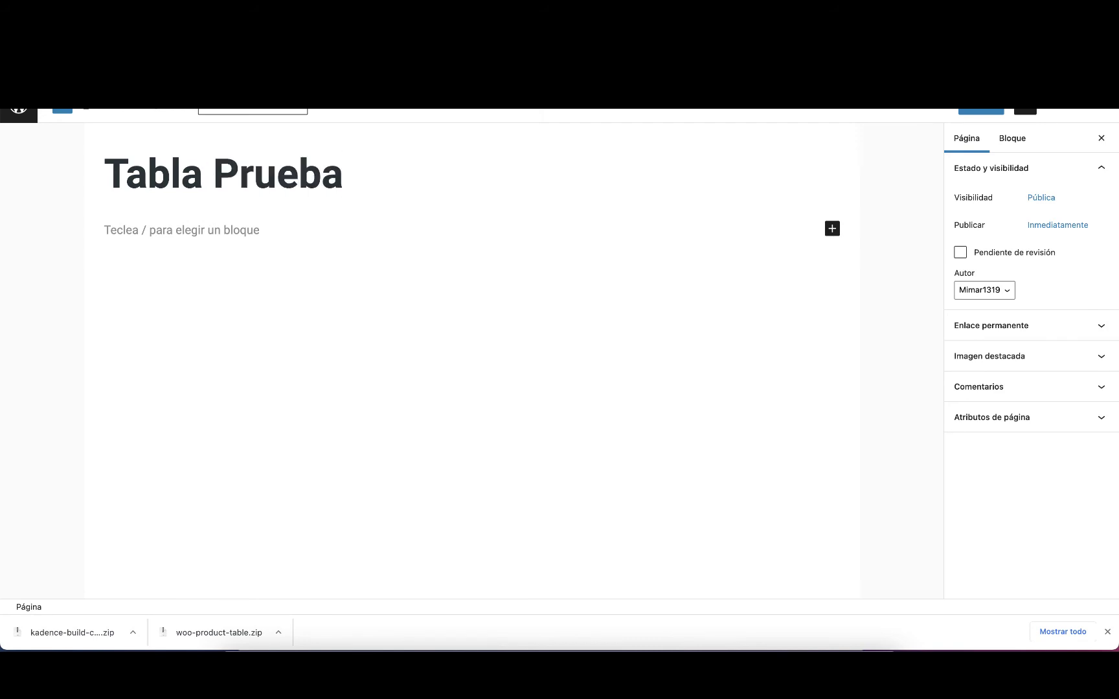
type("2")
Step: Insert a Shortcode block below the page title and paste [Product_Table id='1021' name='tabla woocommerce 1'] into it
left_click(183, 230)
type("/")
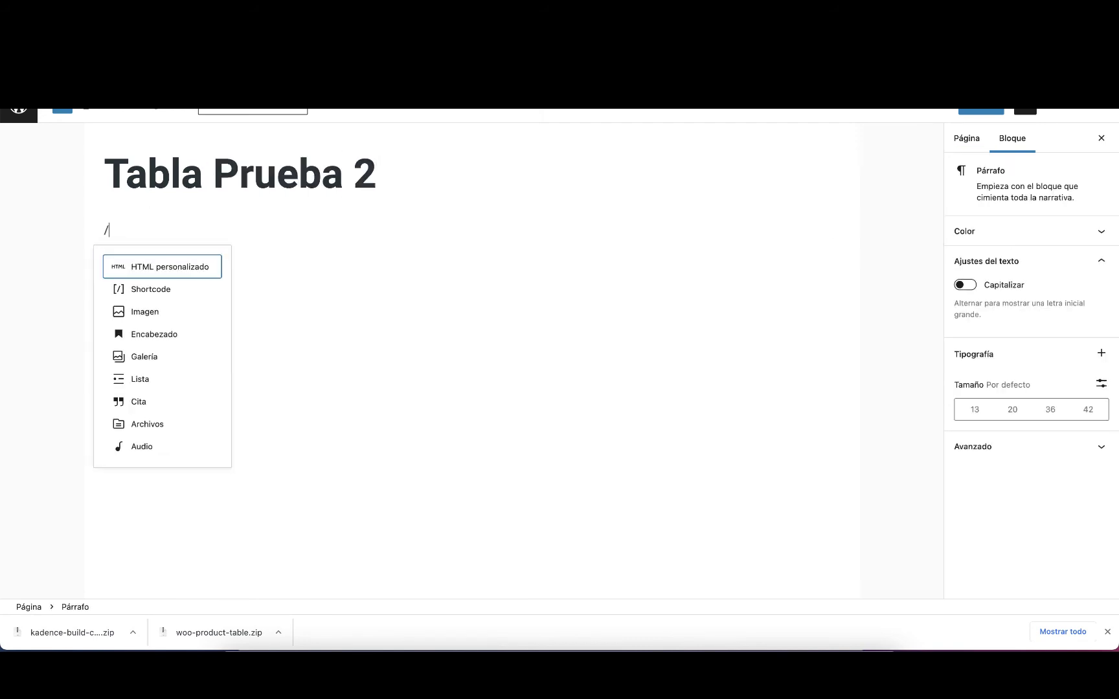
type("sh")
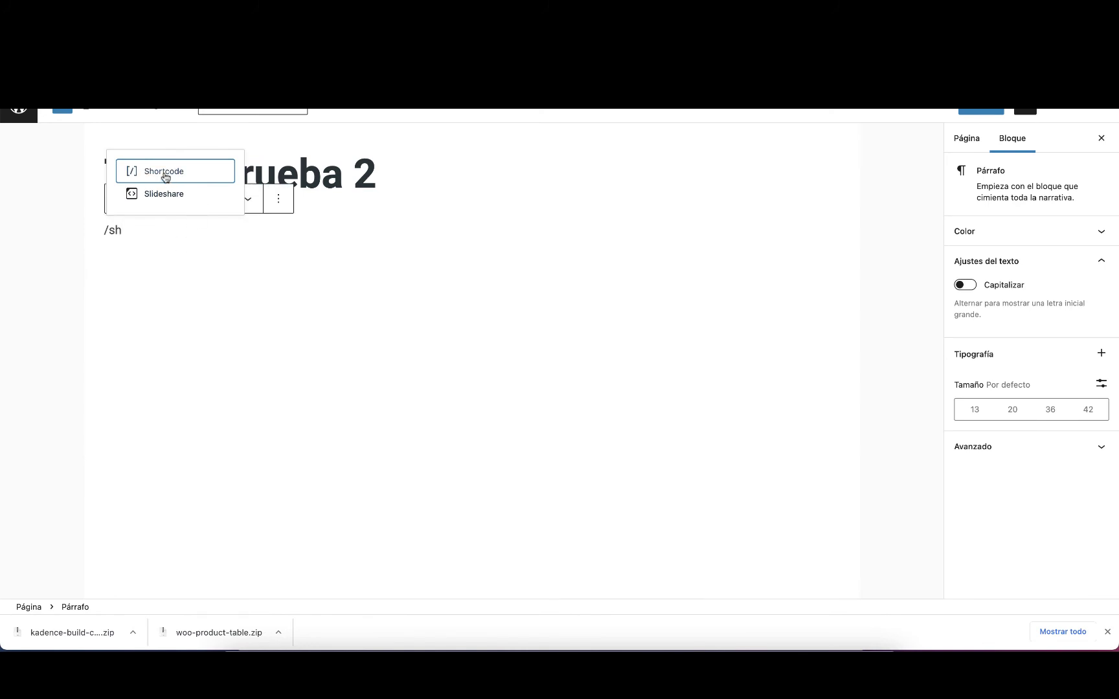
left_click(165, 173)
key("super+v")
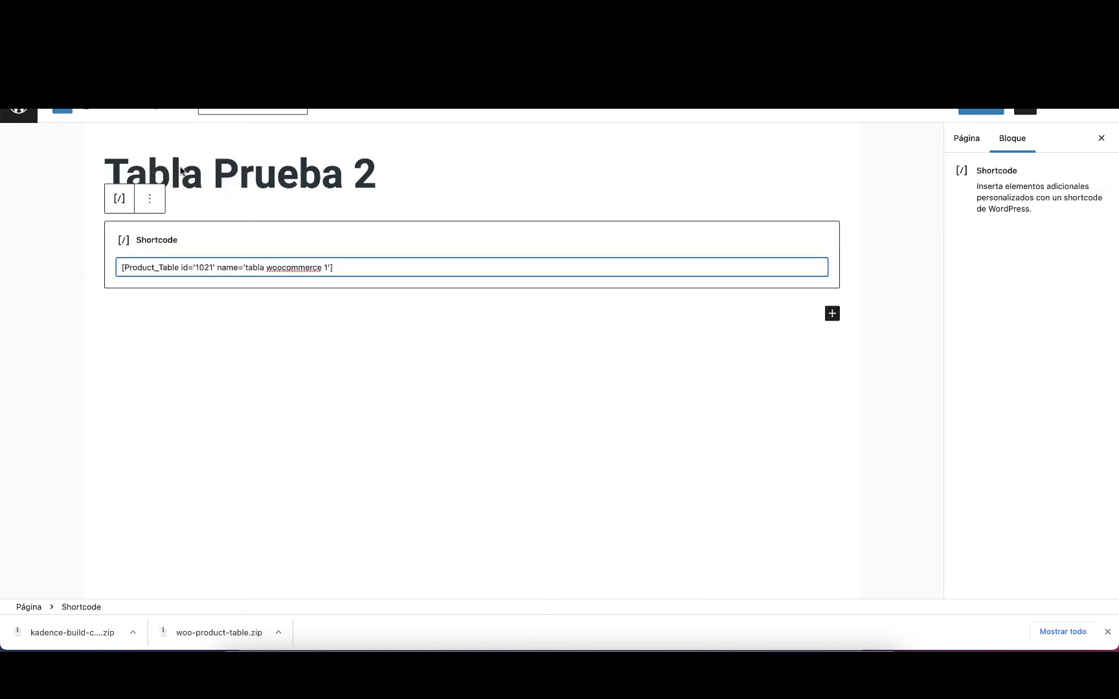
Step: Publish the "Tabla Prueba 2" page and open it on the live site
left_click(976, 111)
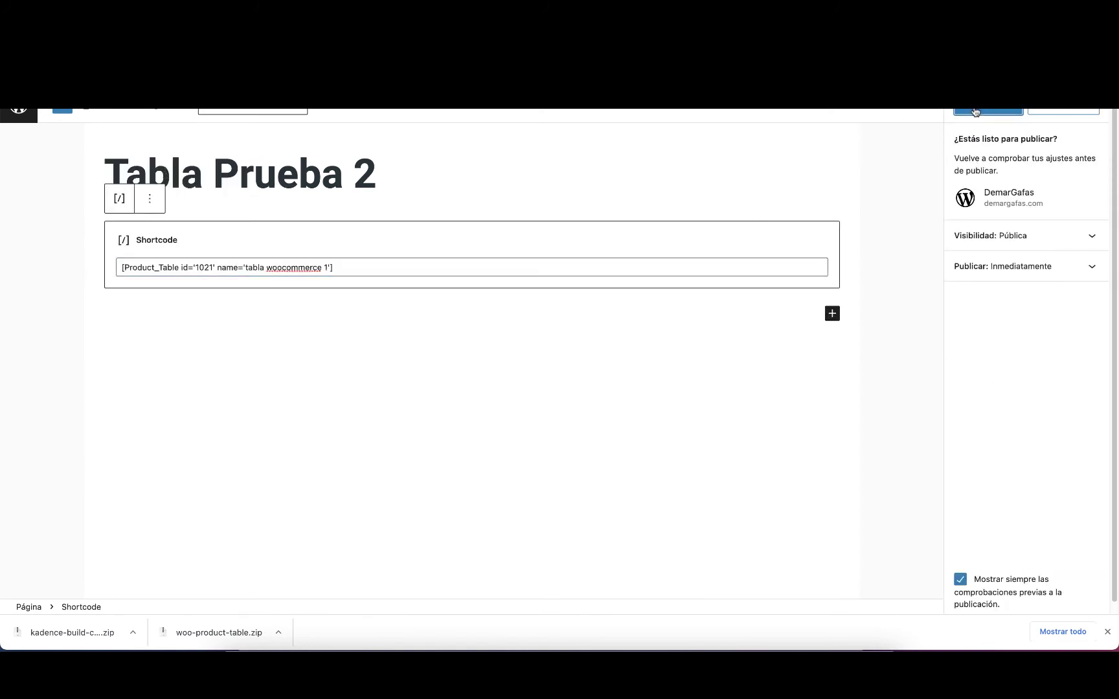
left_click(976, 111)
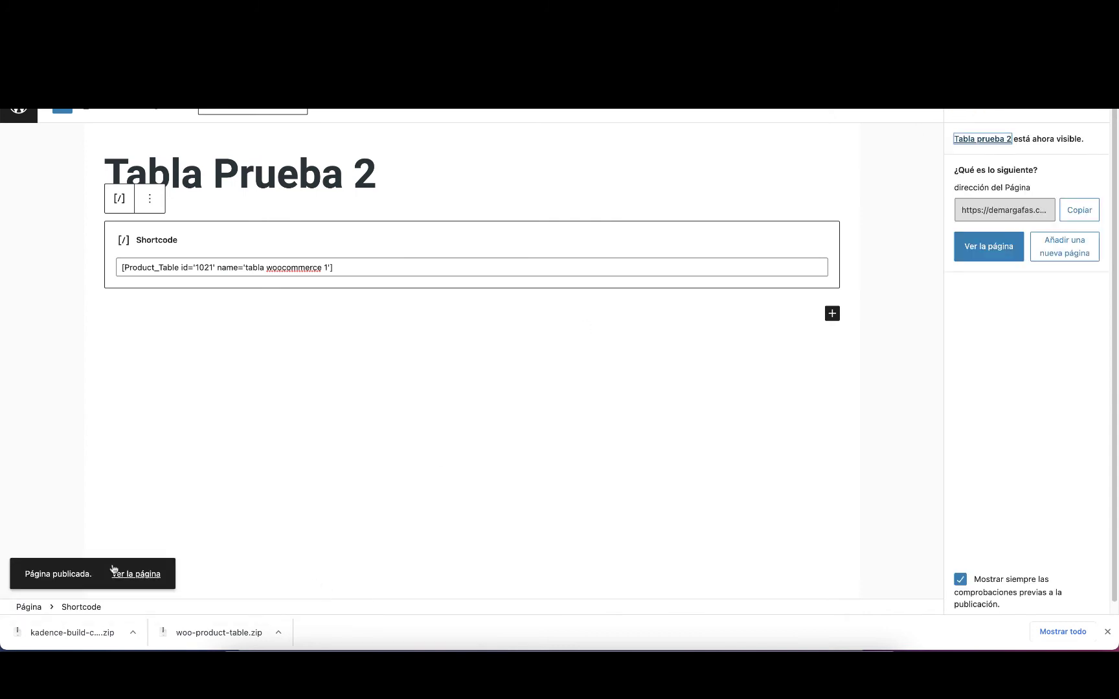
left_click(139, 575)
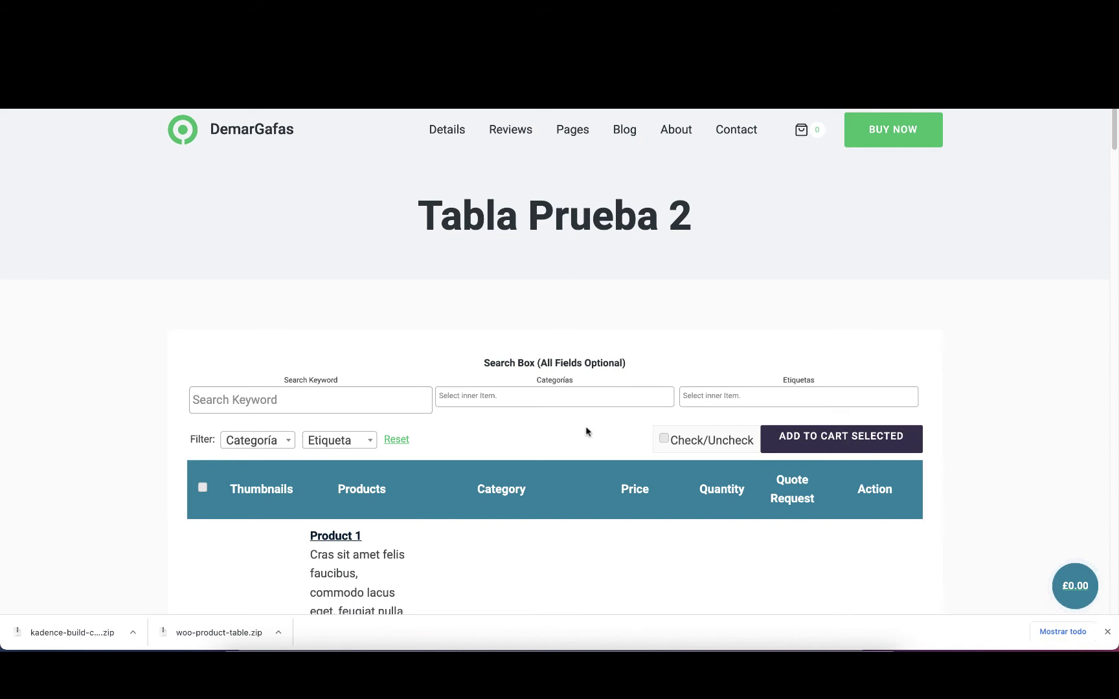
Step: Examine the product table on the live page, including its search box, filters, columns and product rows
scroll(644, 400, "down", 3)
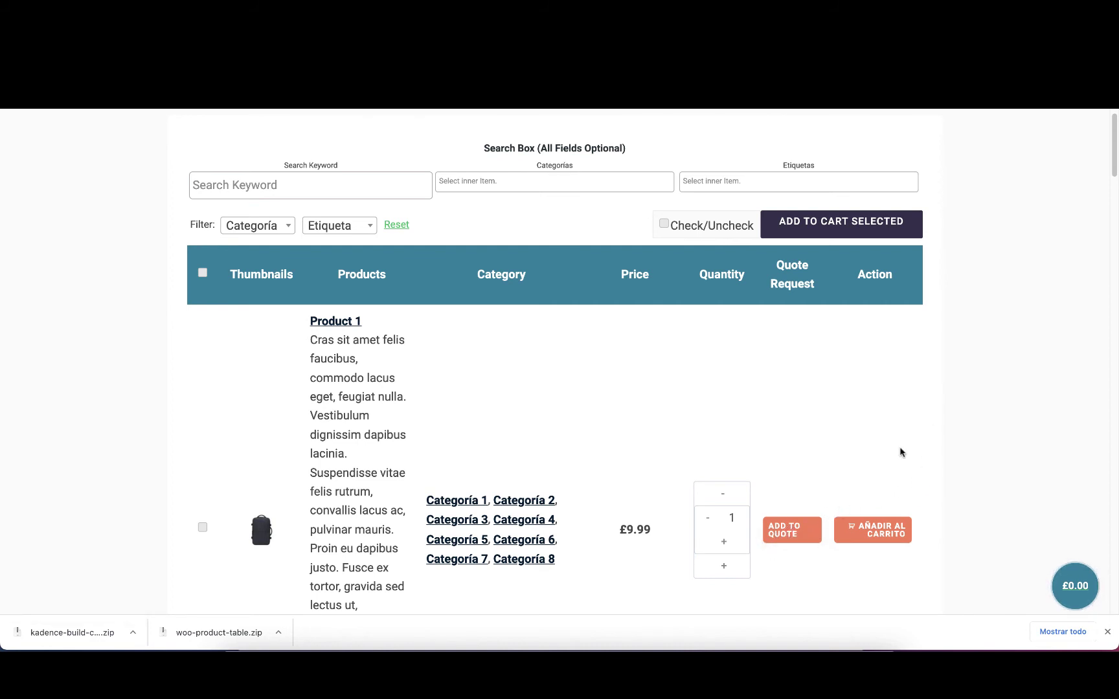
scroll(900, 452, "down", 3)
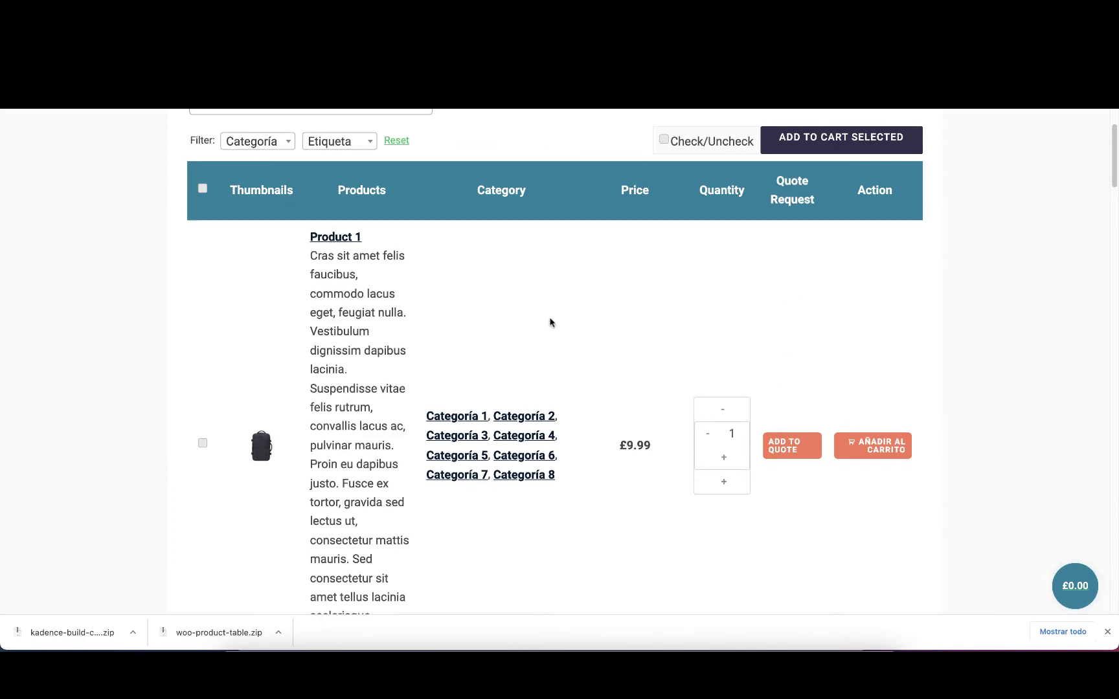
scroll(550, 323, "down", 10)
scroll(697, 353, "down", 5)
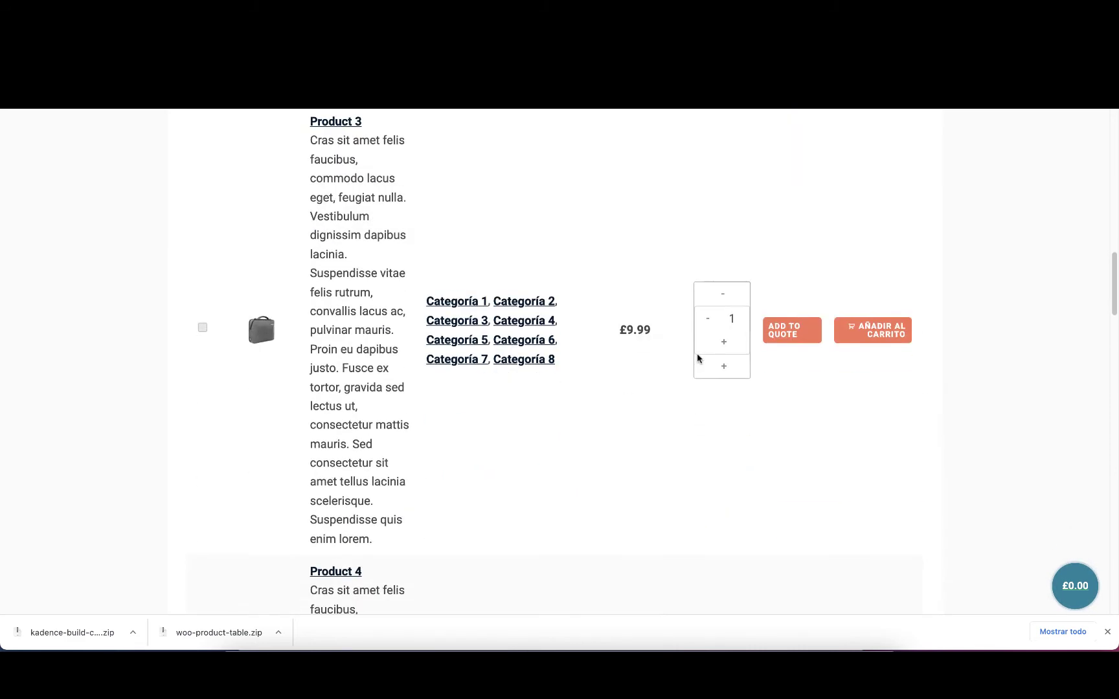
scroll(696, 354, "down", 2)
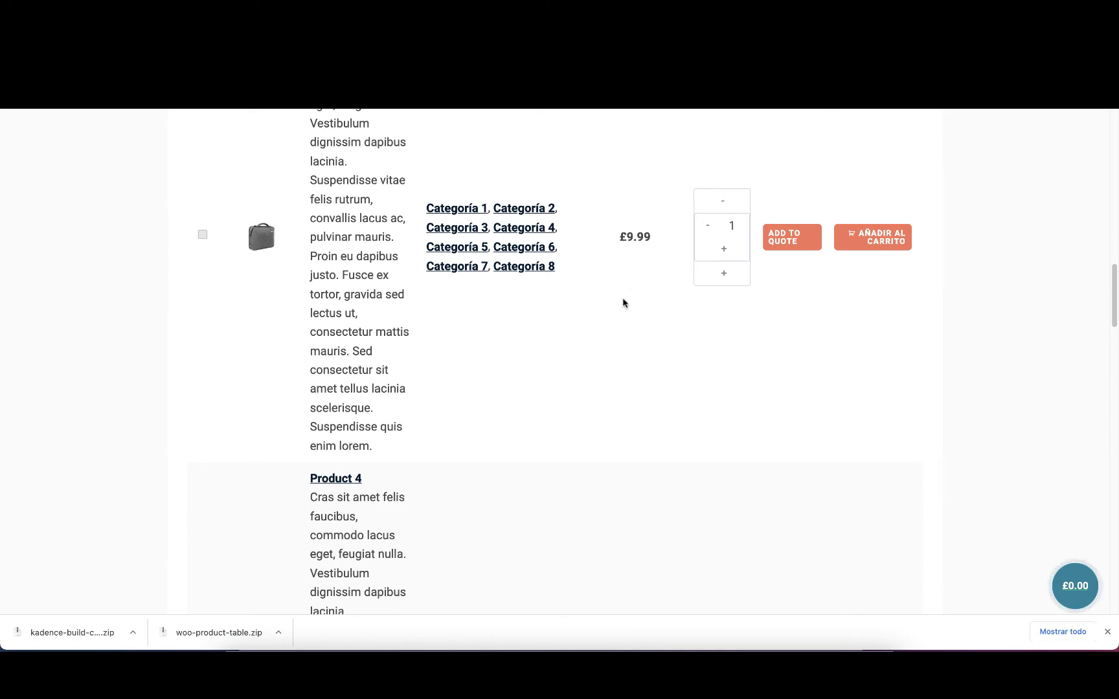
scroll(697, 290, "up", 15)
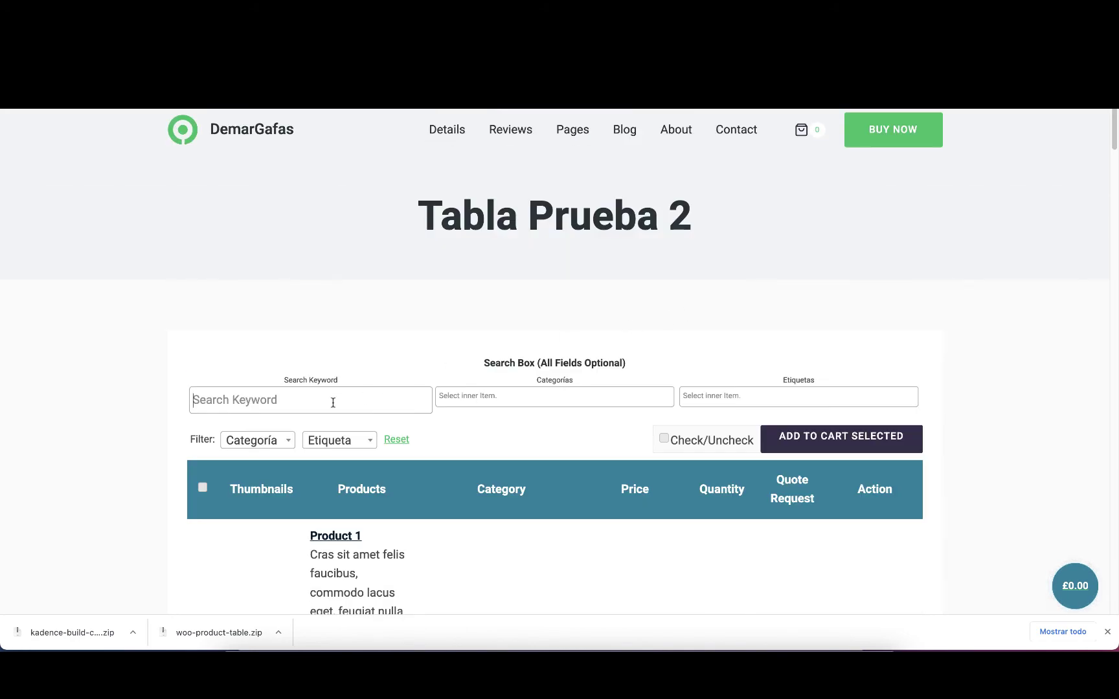
Step: Examine the choices in the search box's Categorías and Etiquetas fields and in the Categoría and Etiqueta filters above the table
left_click(526, 402)
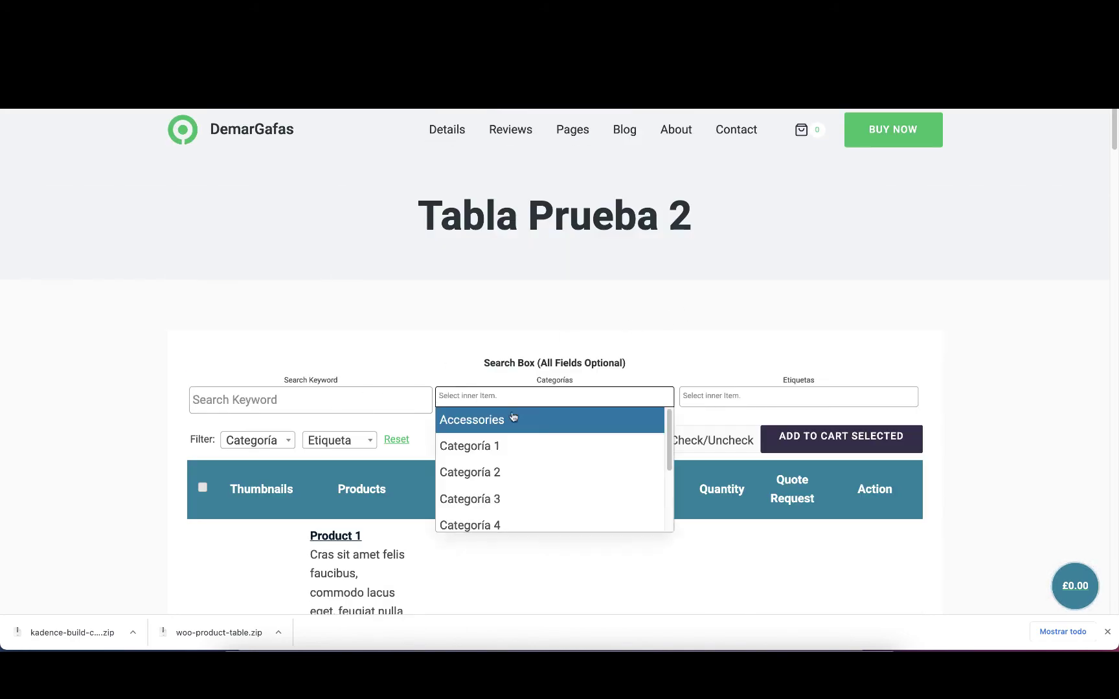
scroll(497, 468, "down", 3)
scroll(496, 468, "up", 3)
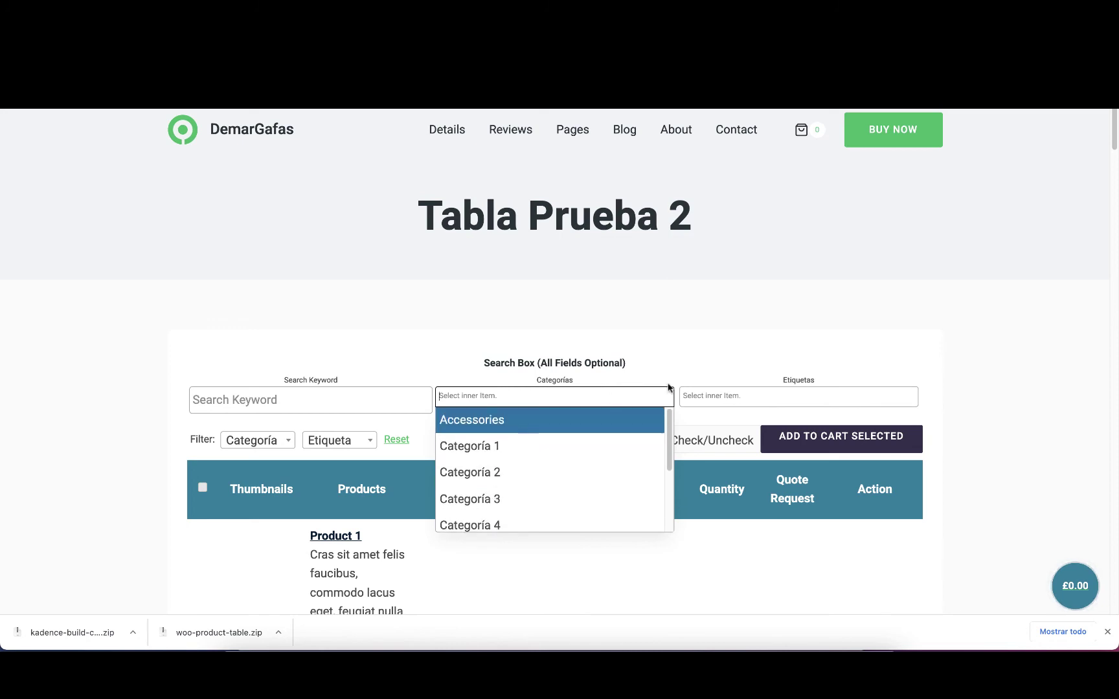
left_click(716, 399)
left_click(275, 448)
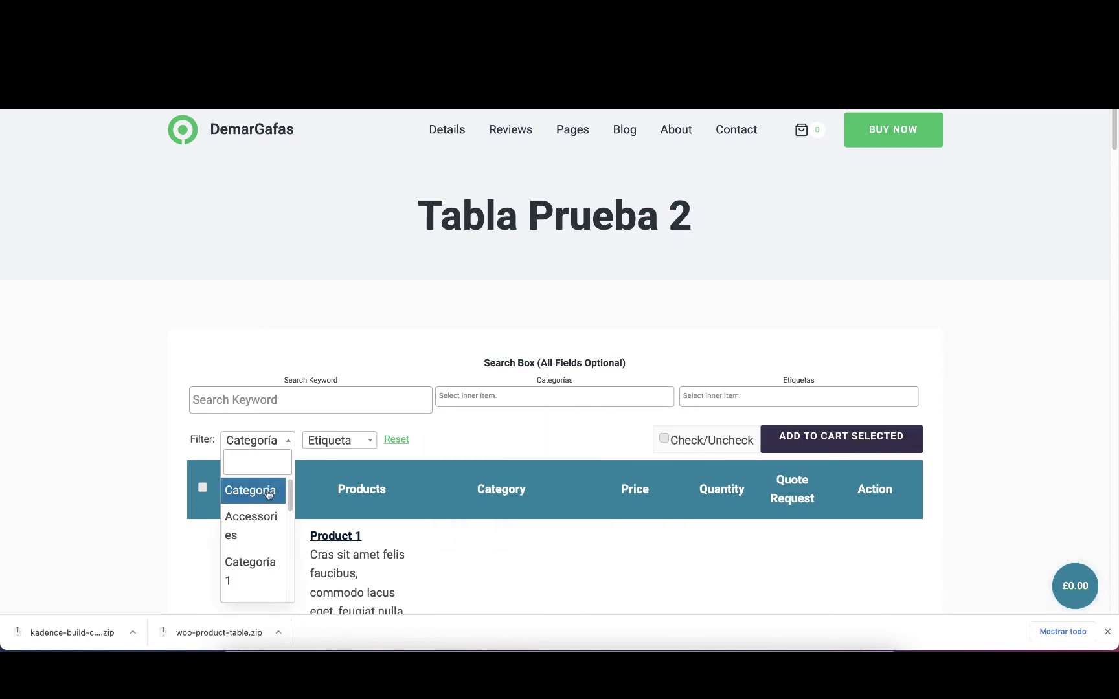
left_click(365, 440)
left_click(510, 448)
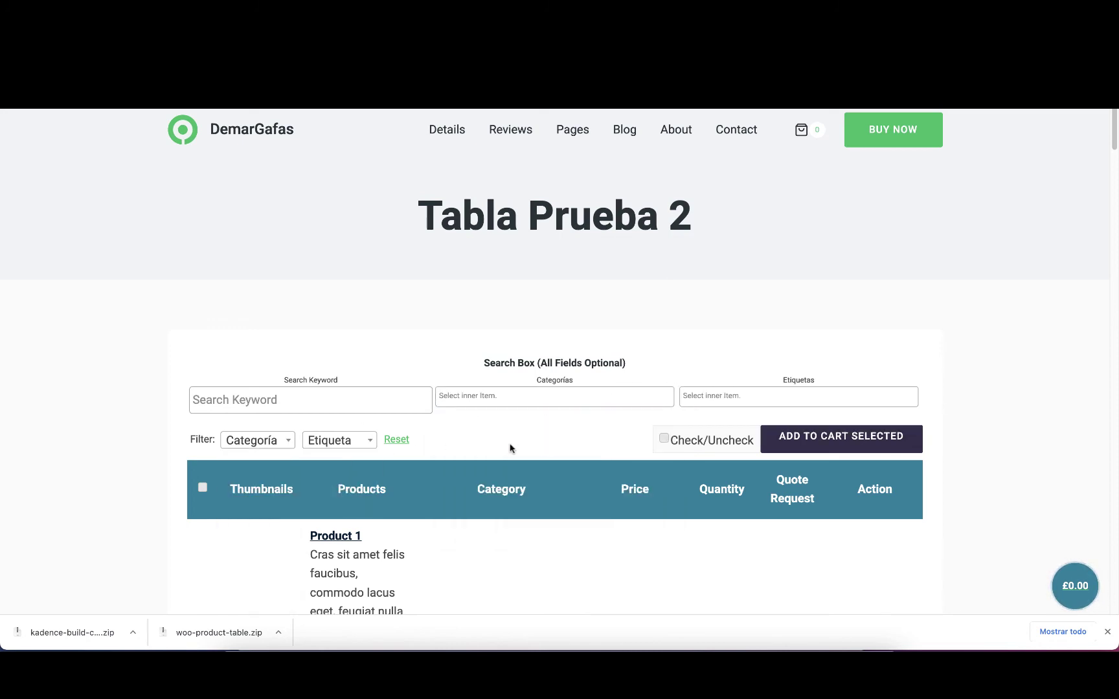
Step: Select all products in the table with Check/Uncheck and clear the selection again
left_click(663, 441)
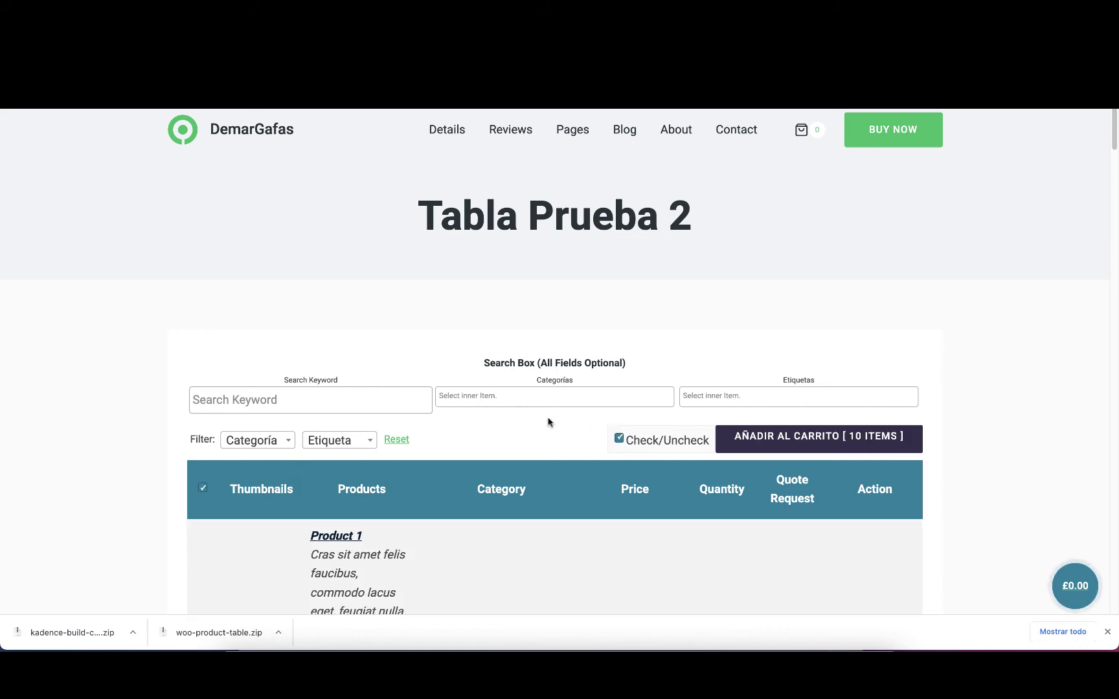
scroll(634, 284, "down", 4)
left_click(619, 196)
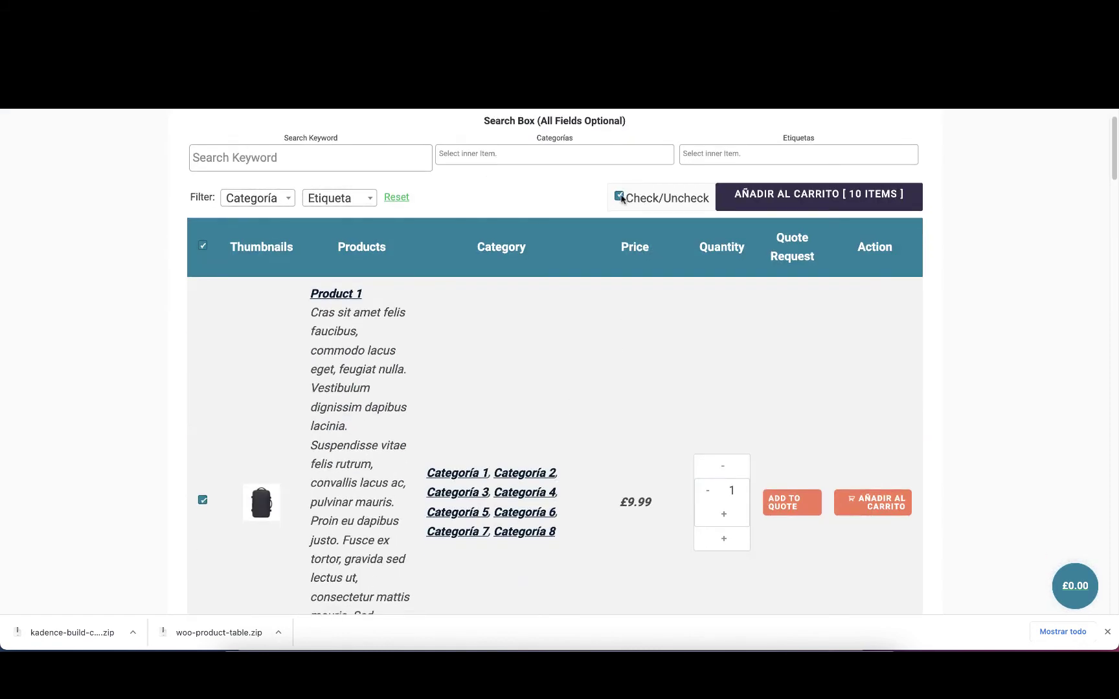
Step: View Product 1's detail page in a new tab, and view its enlarged thumbnail from the table
right_click(333, 302)
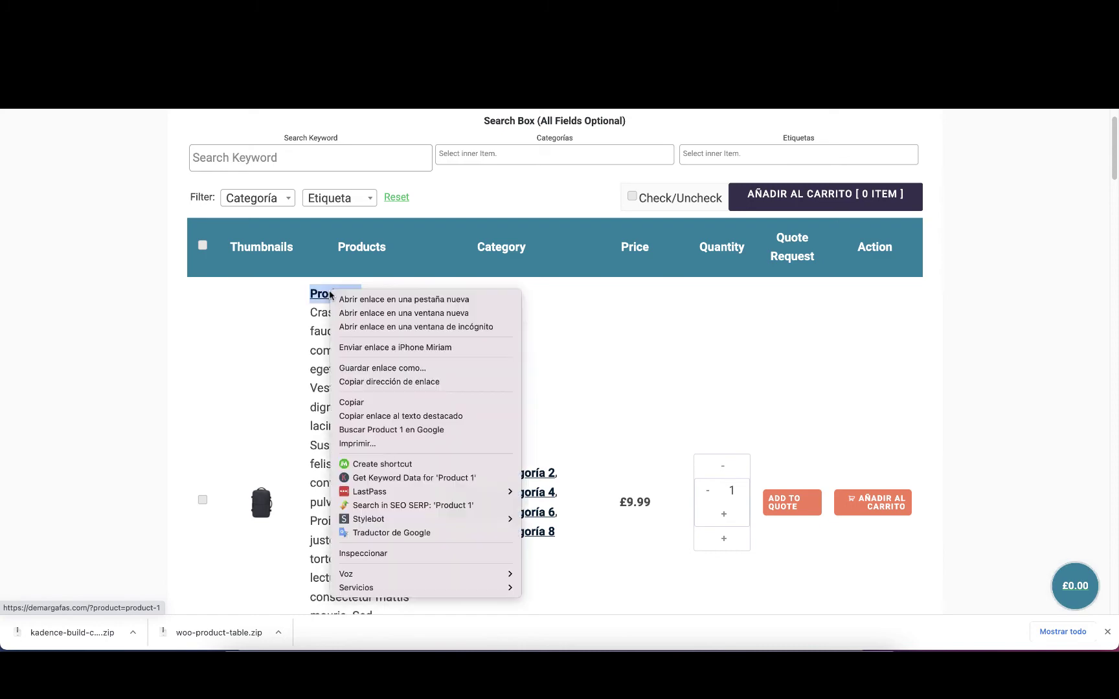
left_click(364, 301)
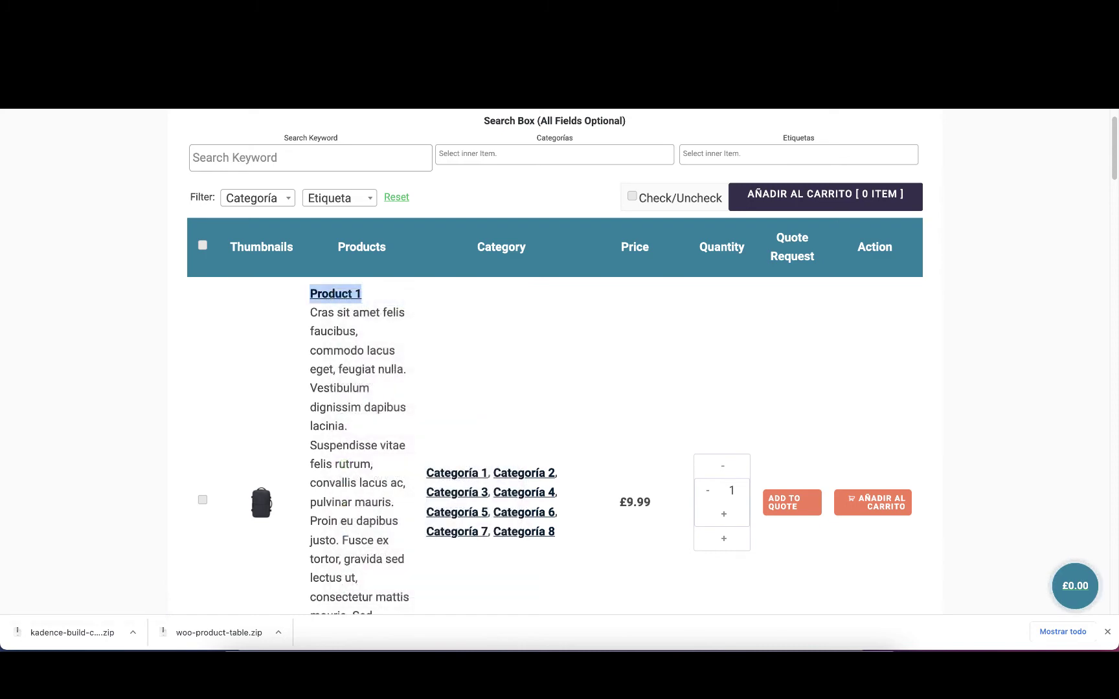
key("ctrl+Tab")
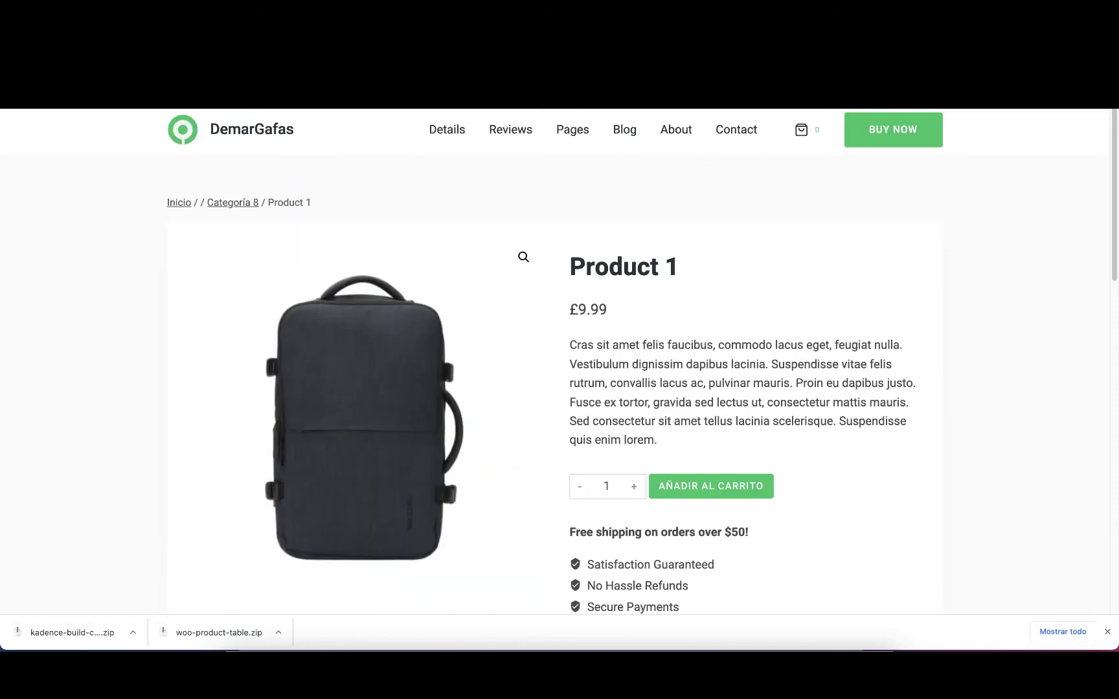
key("ctrl+shift+Tab")
scroll(537, 317, "down", 2)
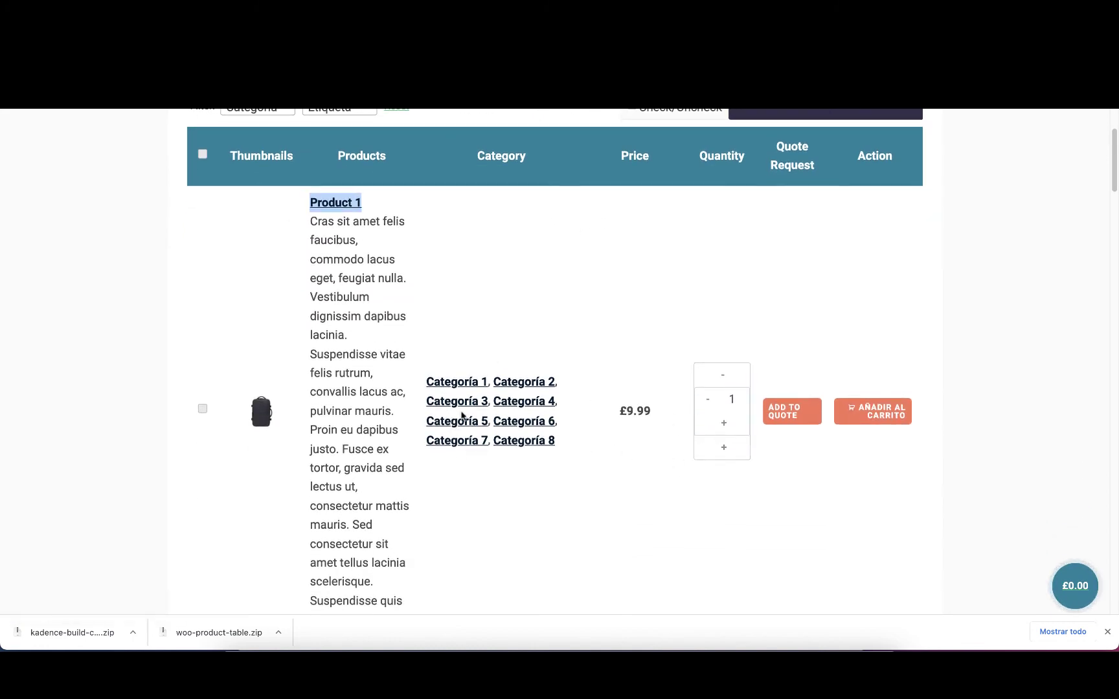
left_click(259, 407)
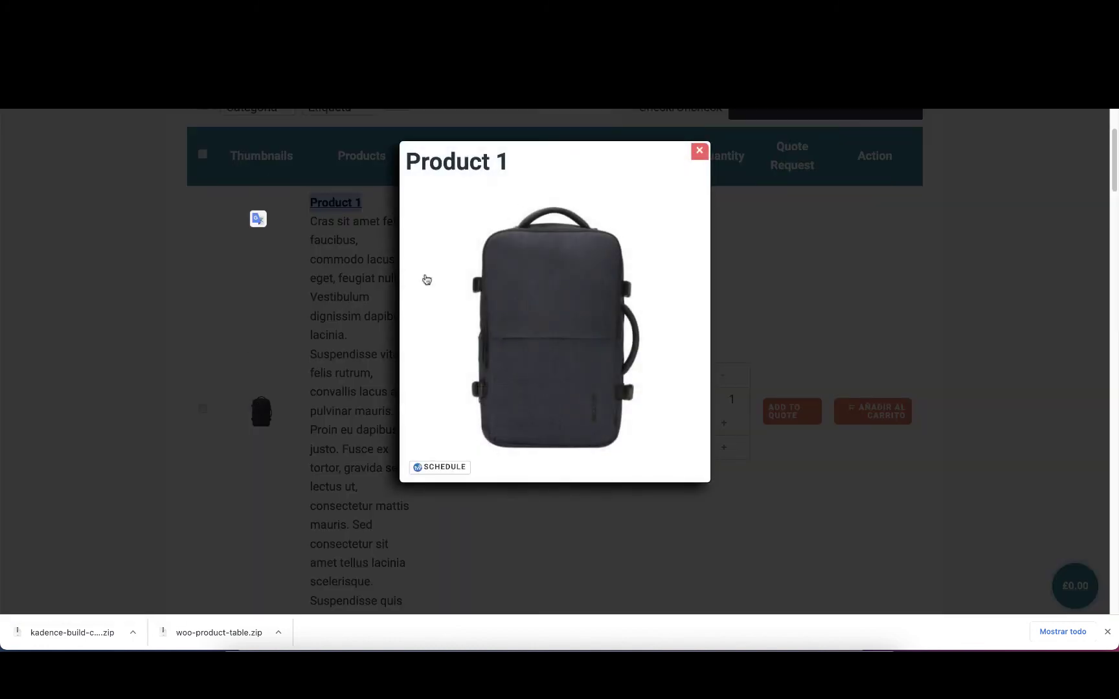
left_click(699, 150)
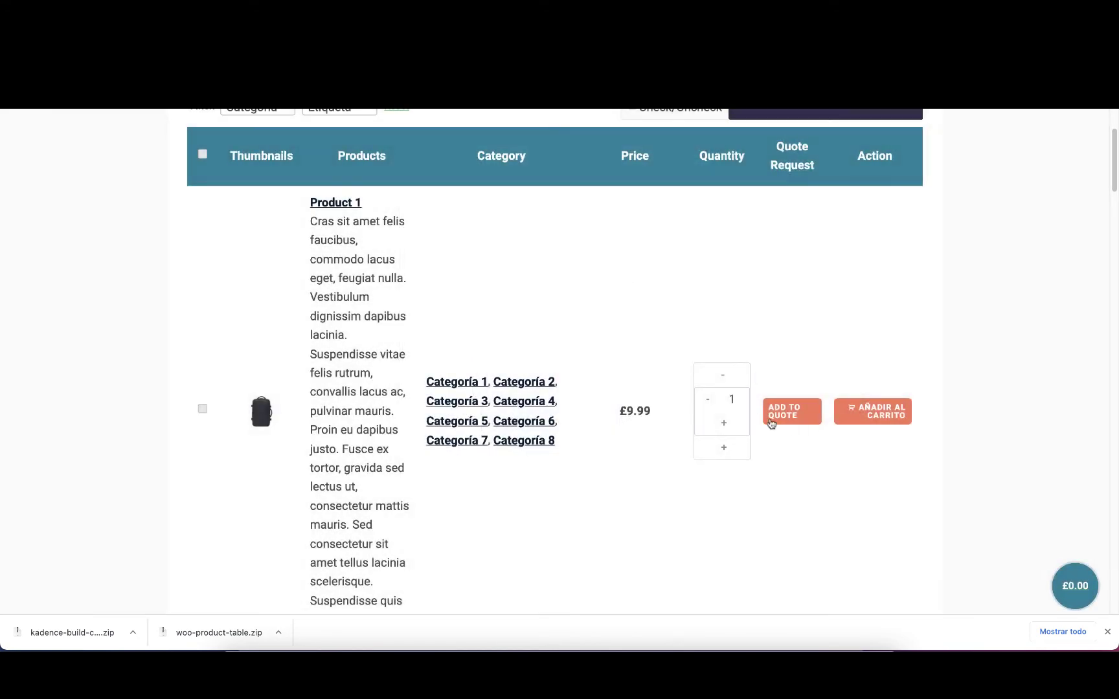
Step: Add Product 1 to the quote request, and add Product 1 and Product 2 to the cart
left_click(783, 416)
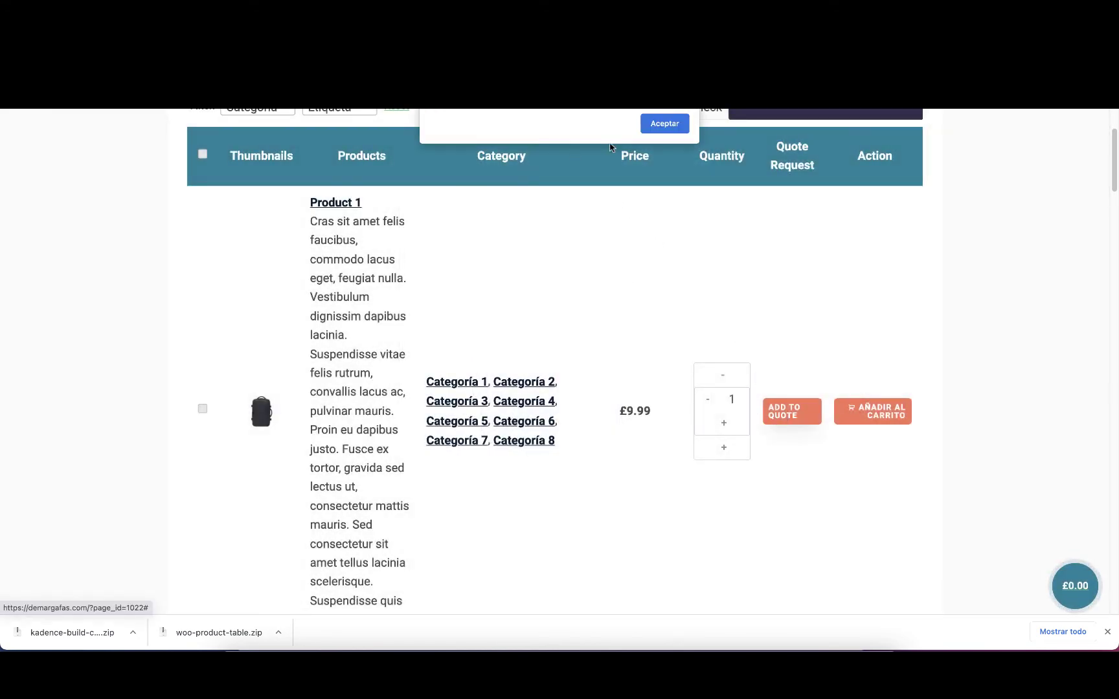
left_click(678, 125)
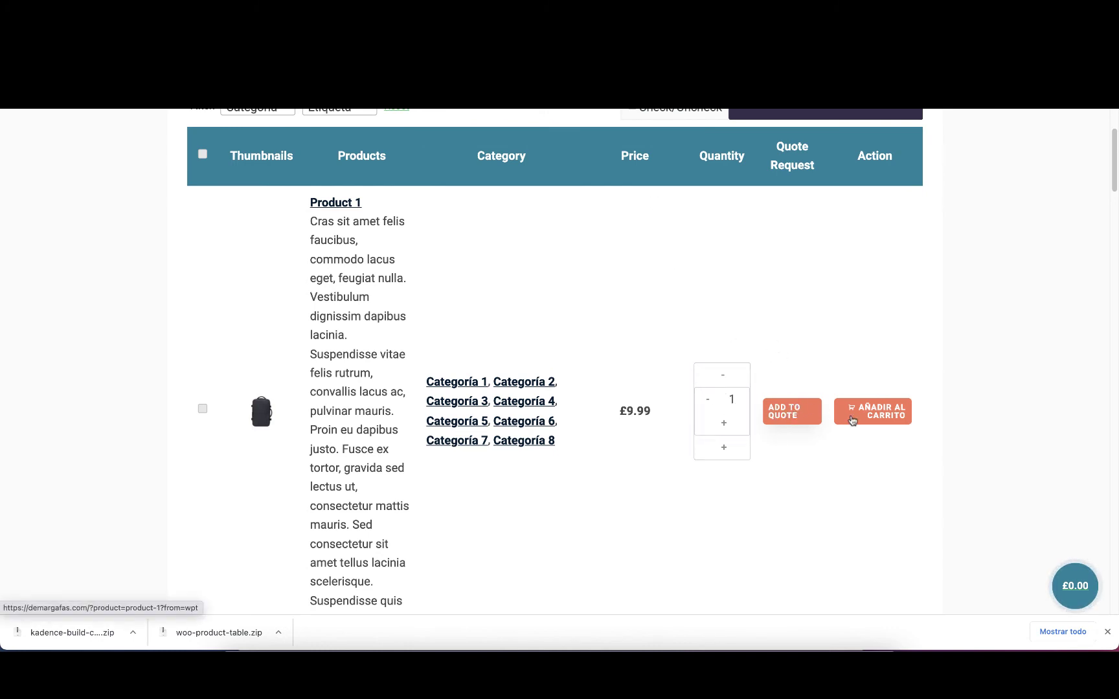
left_click(873, 413)
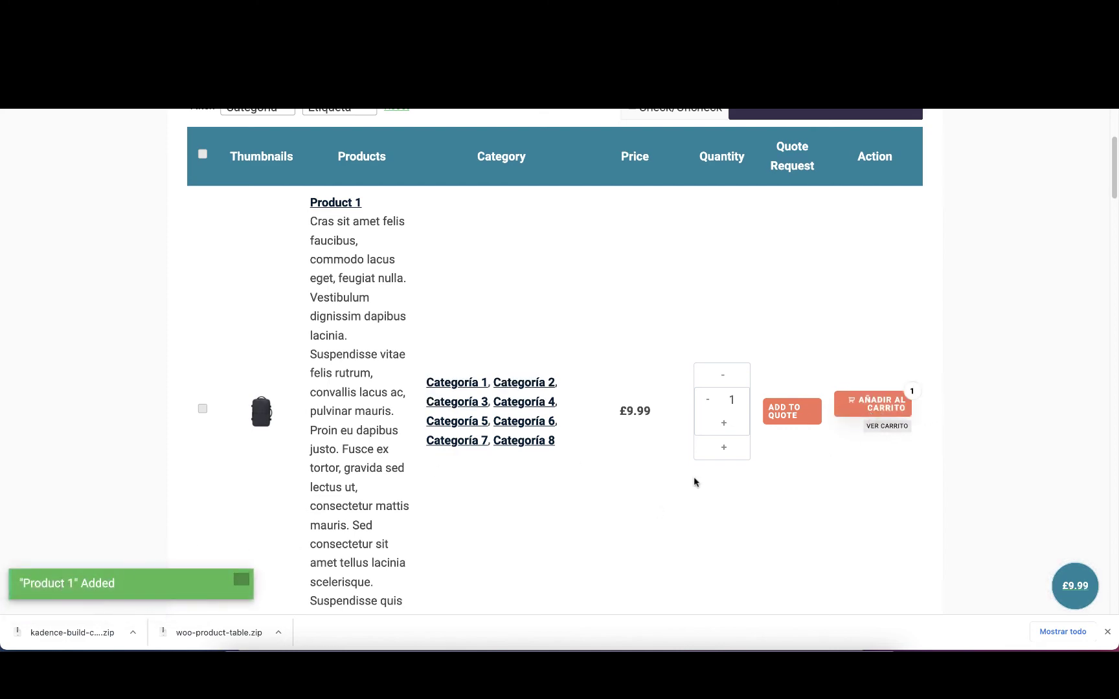
scroll(694, 479, "down", 6)
left_click(880, 468)
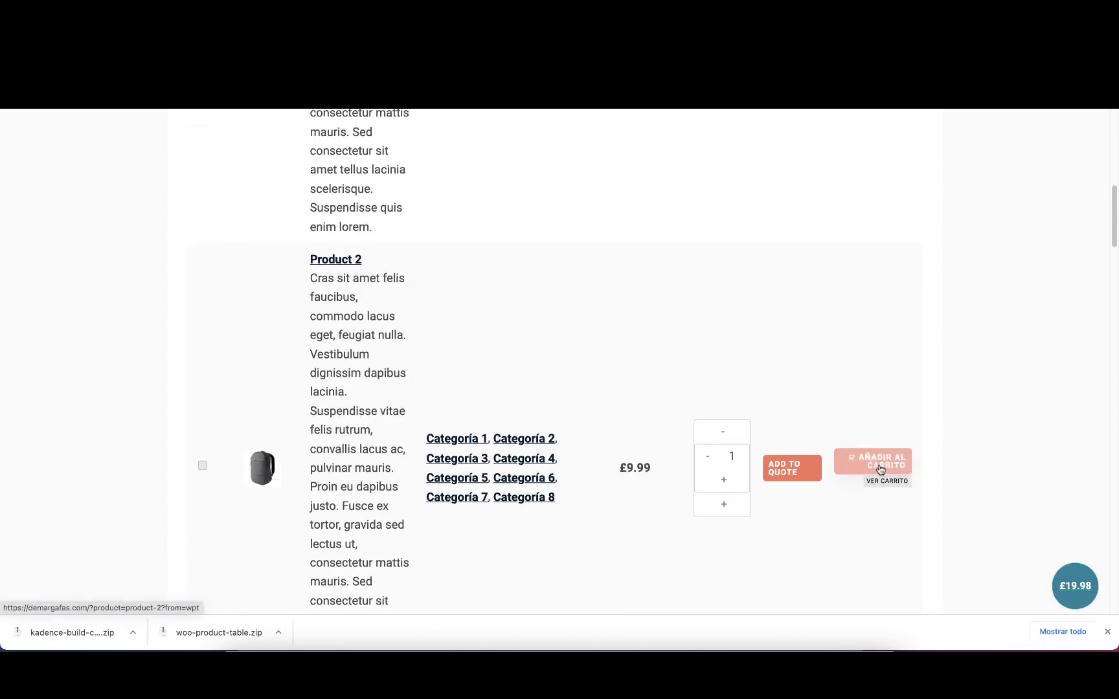
Step: Try to open the shopping cart from the site header in a new tab
scroll(897, 354, "up", 6)
scroll(878, 356, "up", 2)
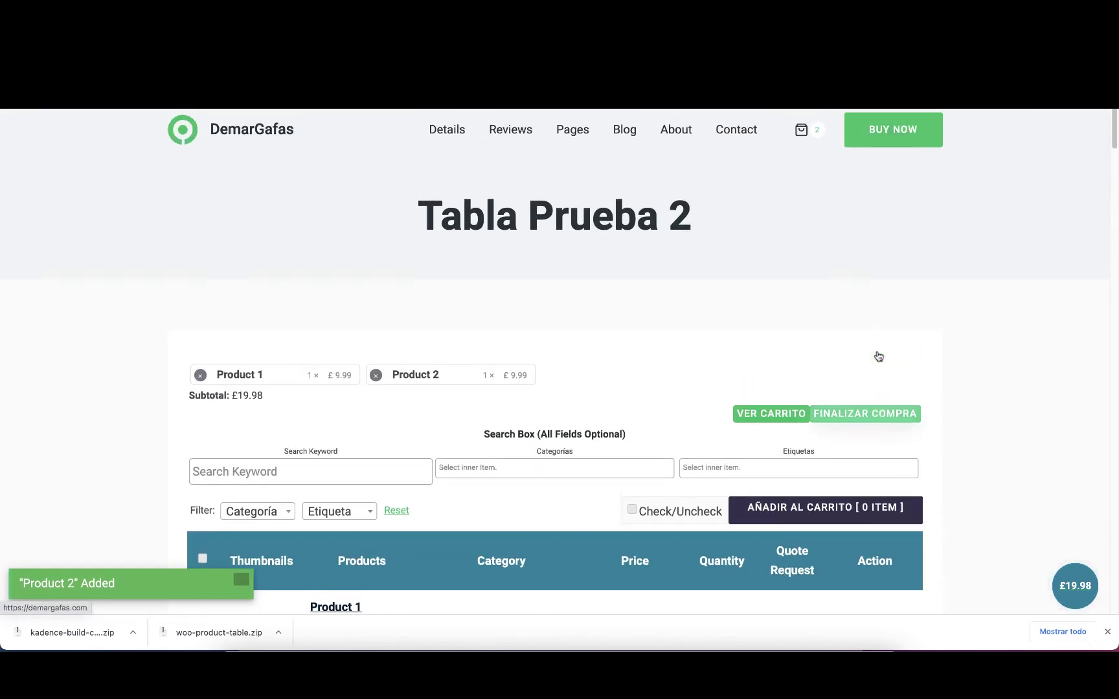
right_click(818, 130)
left_click(836, 135)
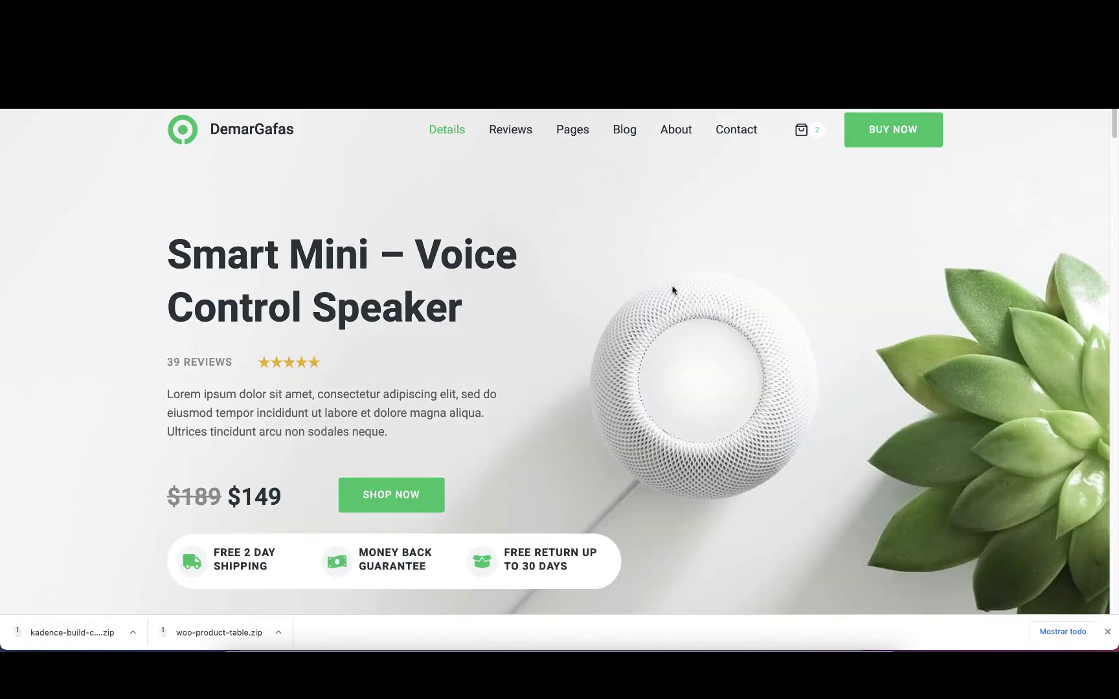
scroll(673, 290, "down", 6)
scroll(772, 251, "up", 6)
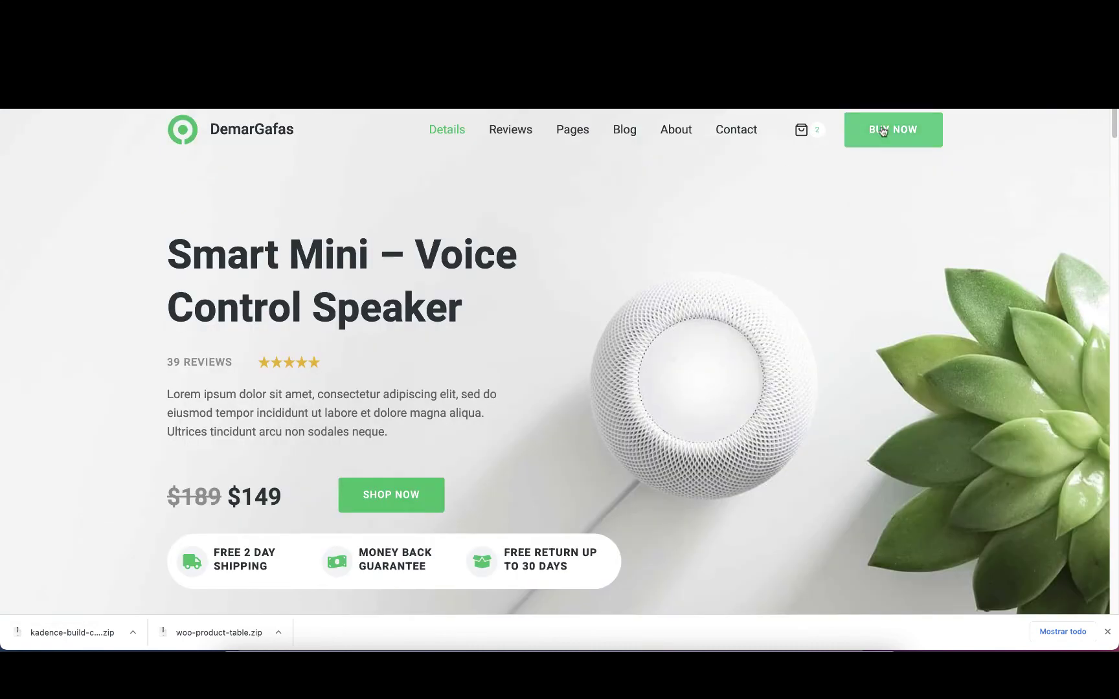
left_click(814, 131)
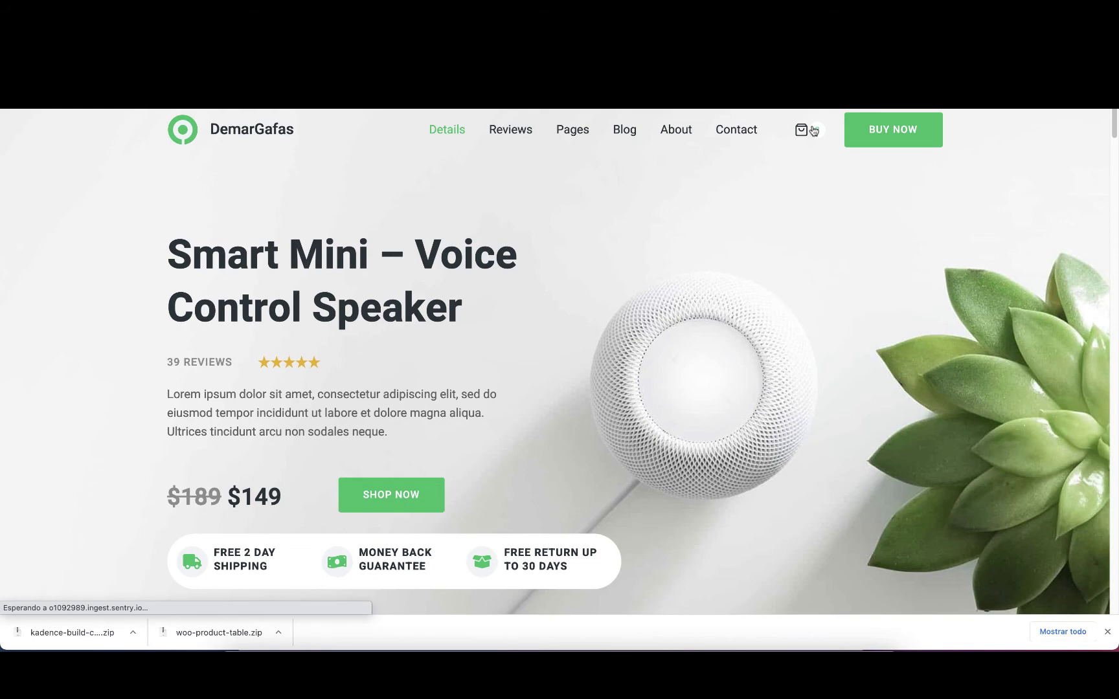
scroll(600, 274, "down", 4)
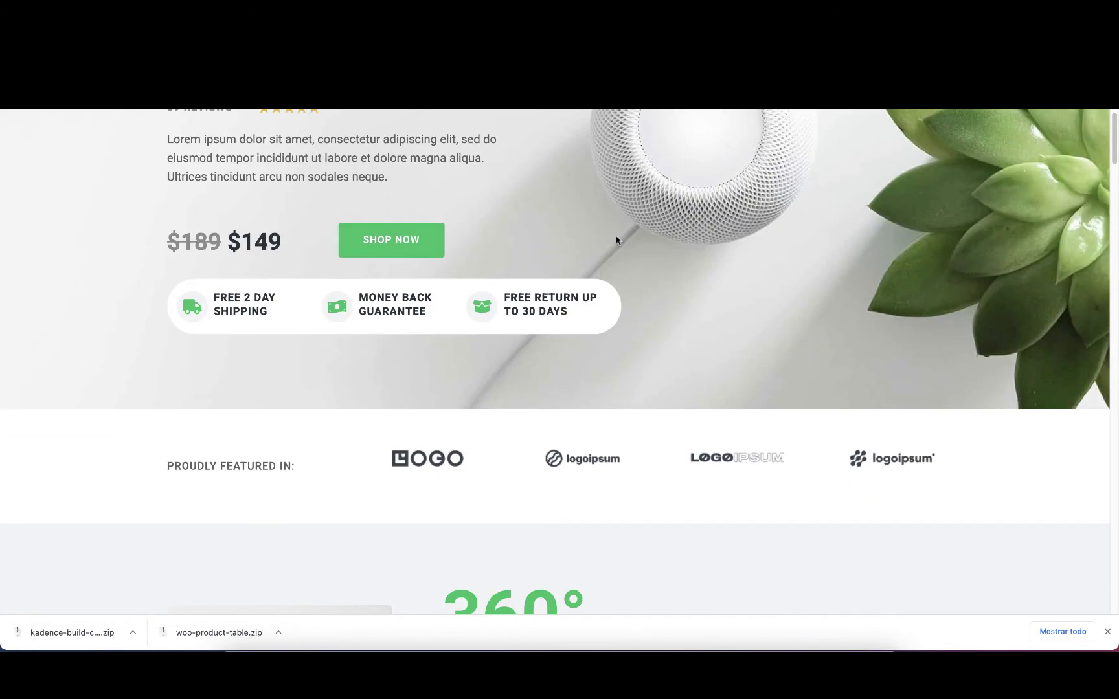
scroll(600, 275, "up", 4)
Step: Return to the live "Tabla Prueba 2" page and review the cart summary and the product table
key("super+bracketleft")
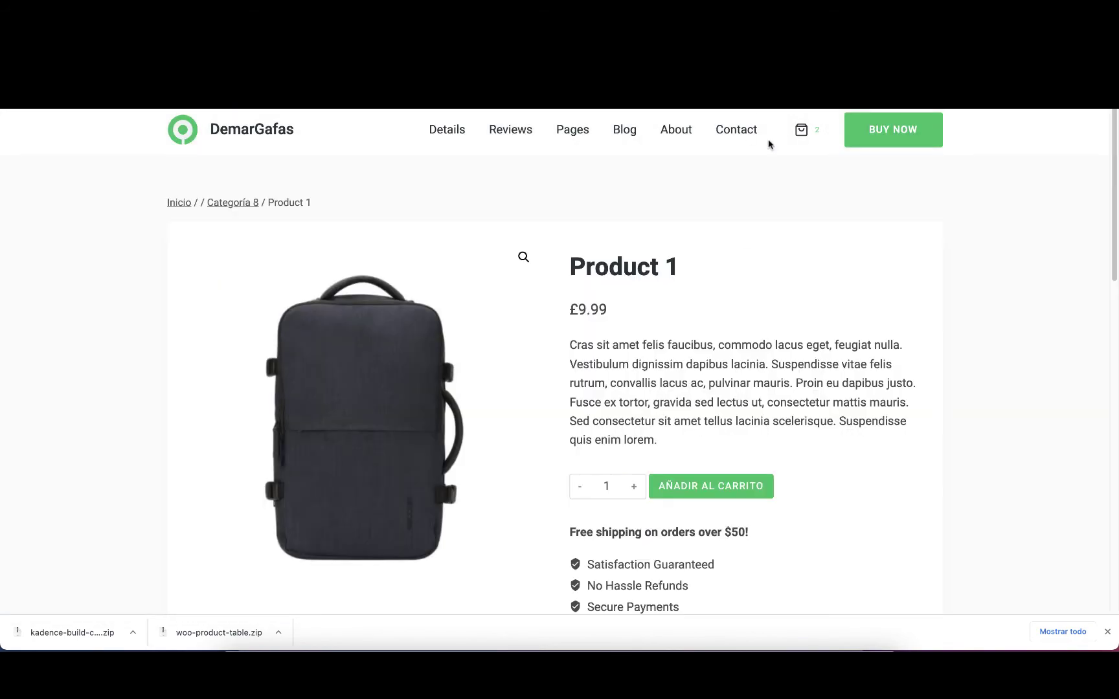
key("super+bracketleft")
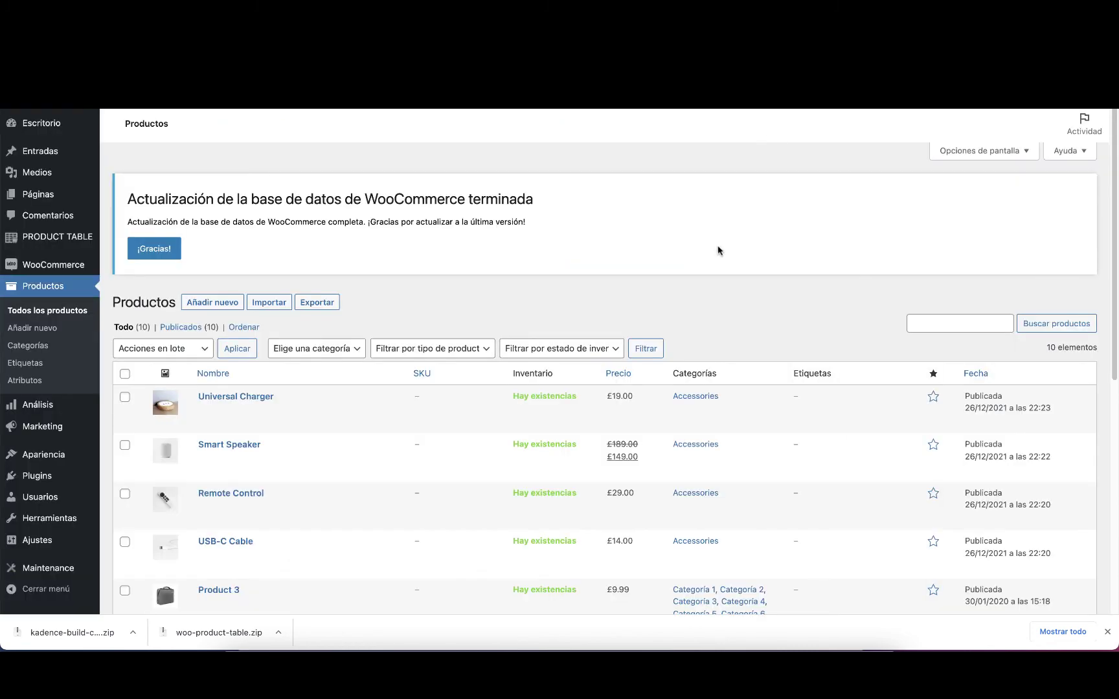
key("super+bracketleft")
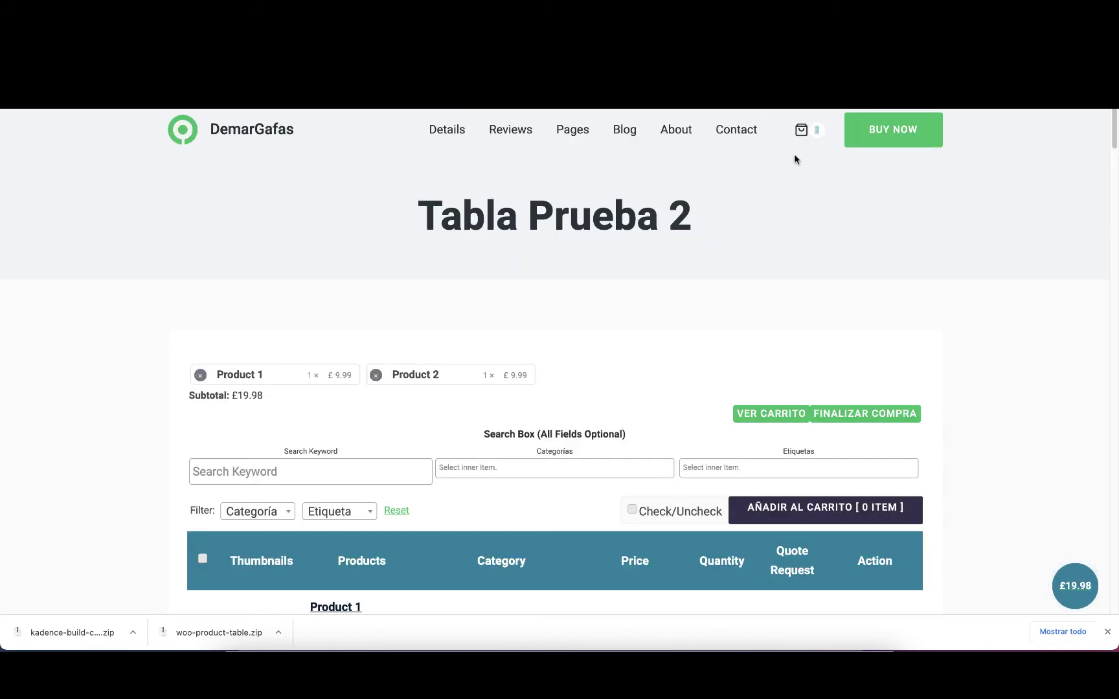
scroll(624, 418, "down", 4)
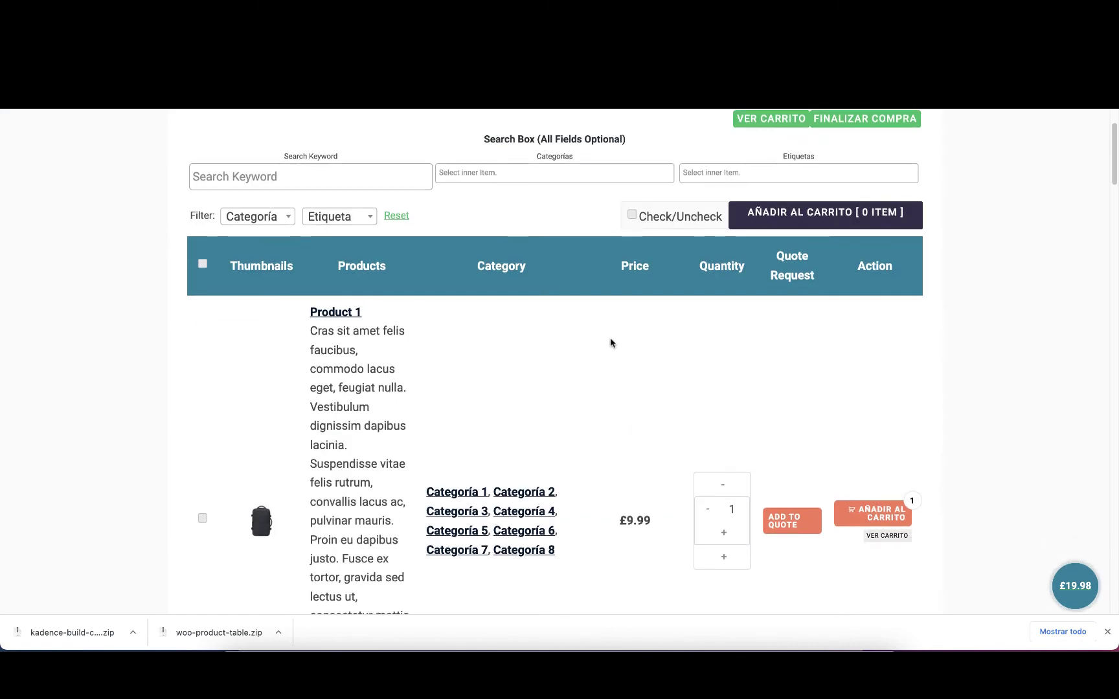
scroll(612, 341, "up", 4)
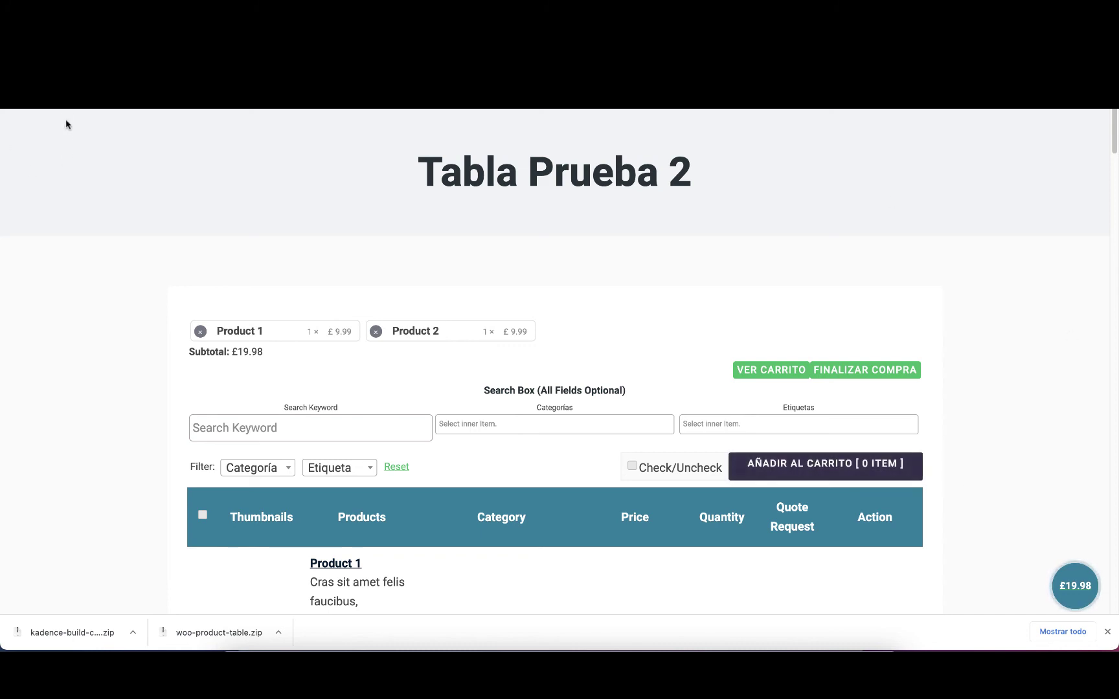
Step: Go to the WordPress dashboard and open the product table "tabla woocommerce 1" for editing
left_click(40, 118)
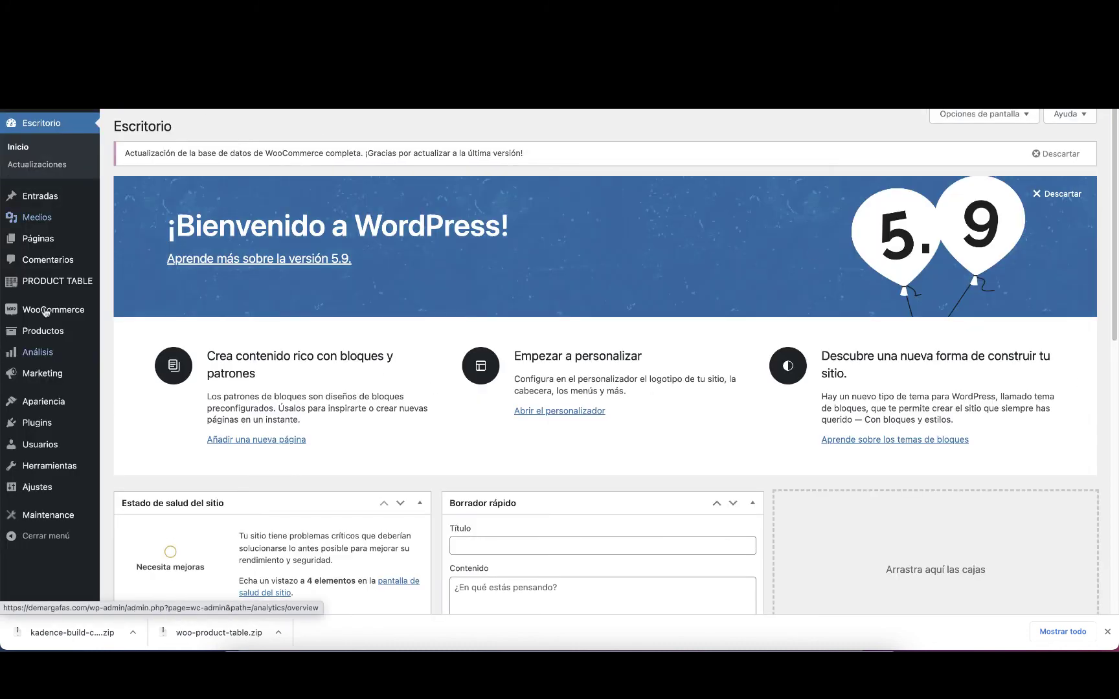
mouse_move(47, 288)
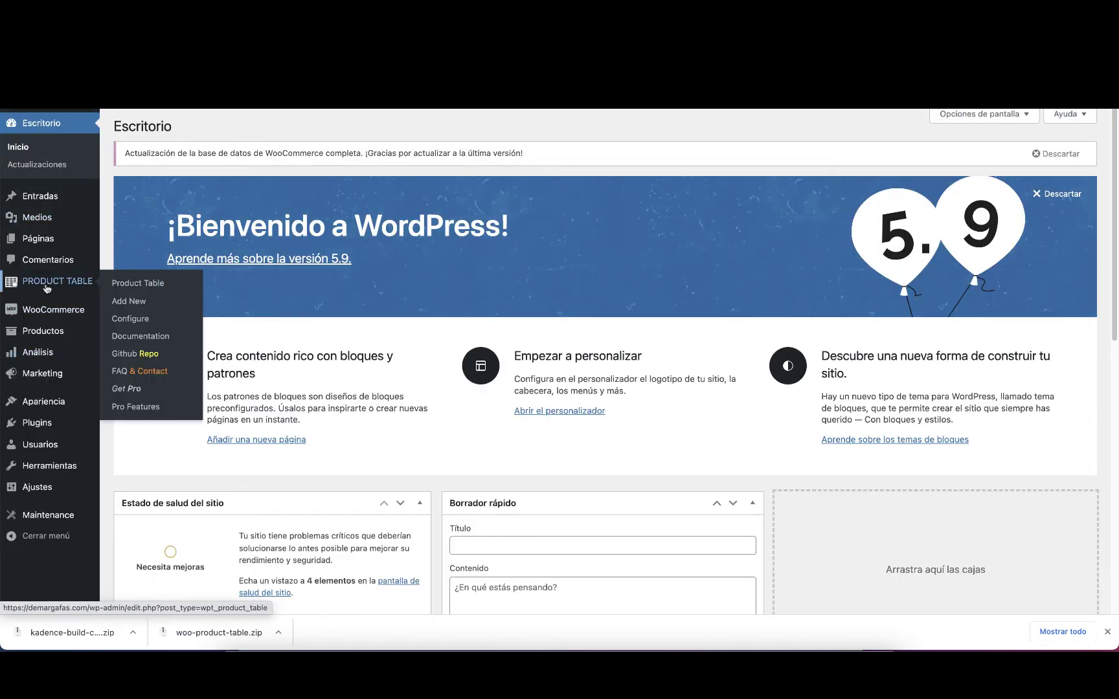
left_click(153, 287)
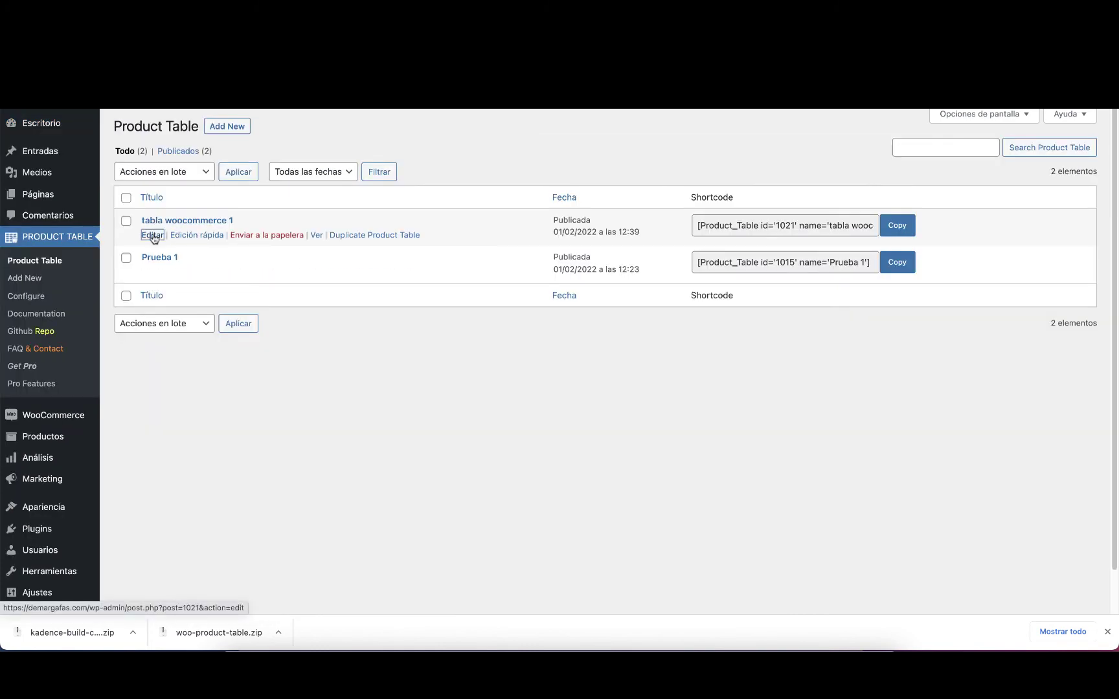
left_click(154, 235)
scroll(425, 309, "down", 10)
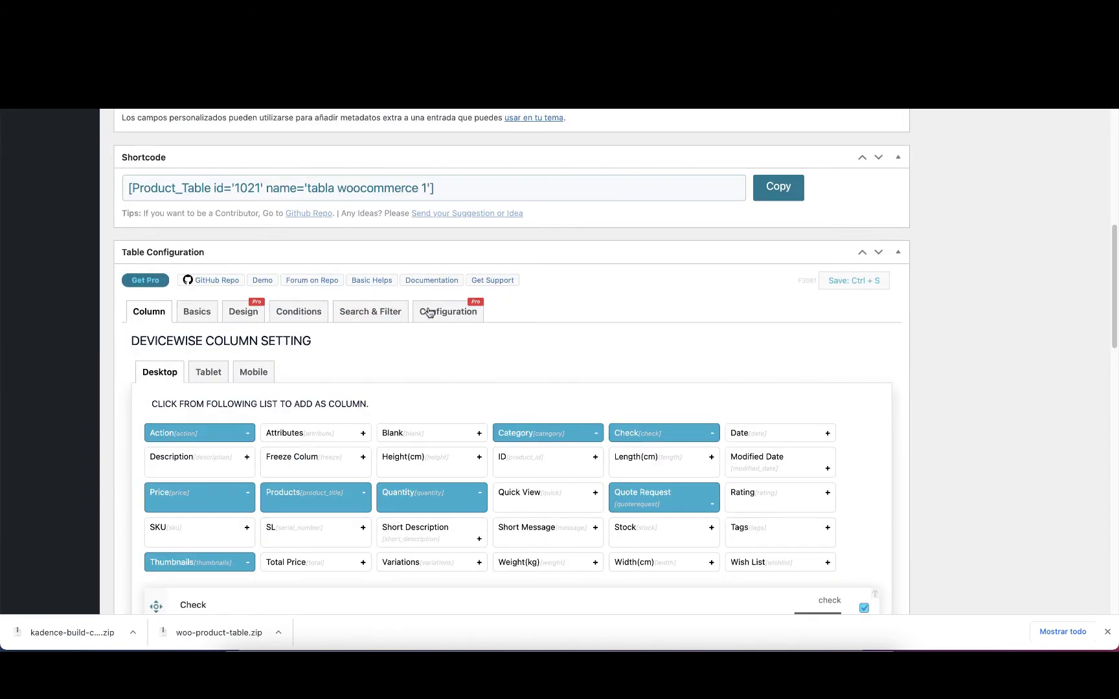
Step: Set the Advance Search Box to Hide Search Box in the table's search and filter settings
left_click(196, 312)
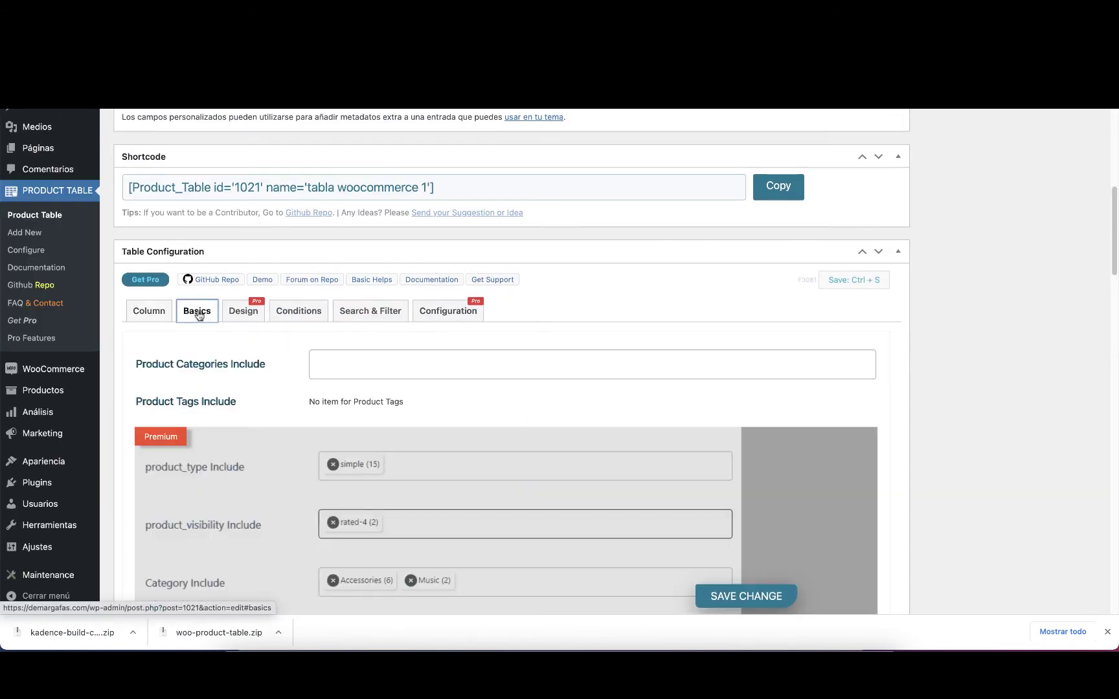
left_click(326, 313)
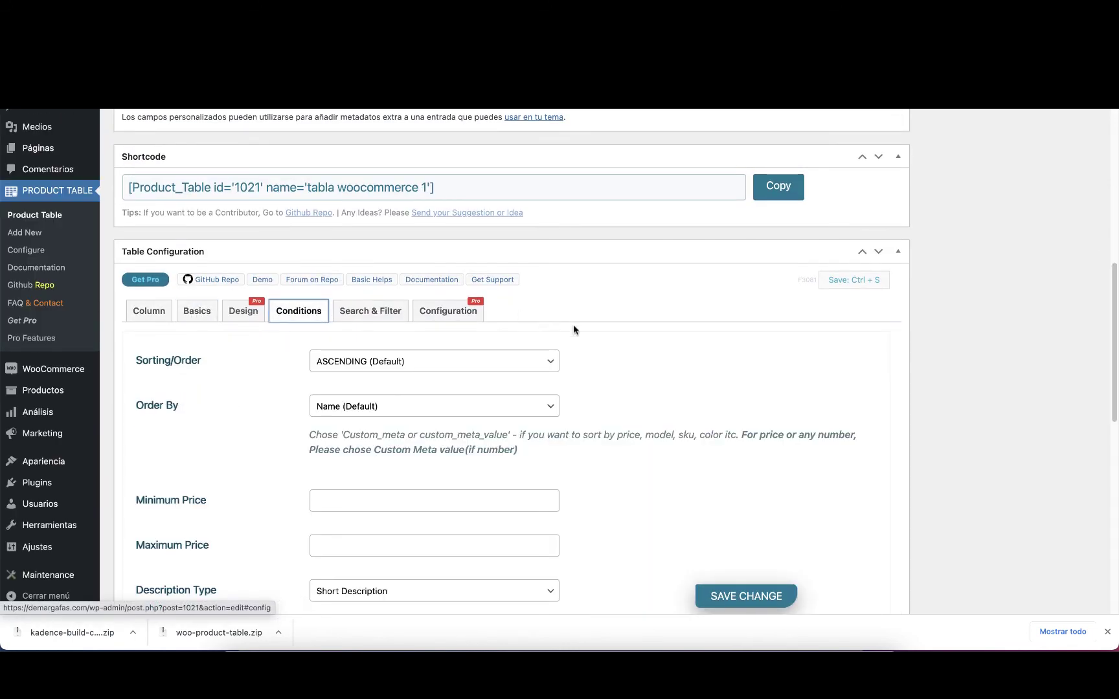
left_click(363, 313)
scroll(582, 307, "down", 3)
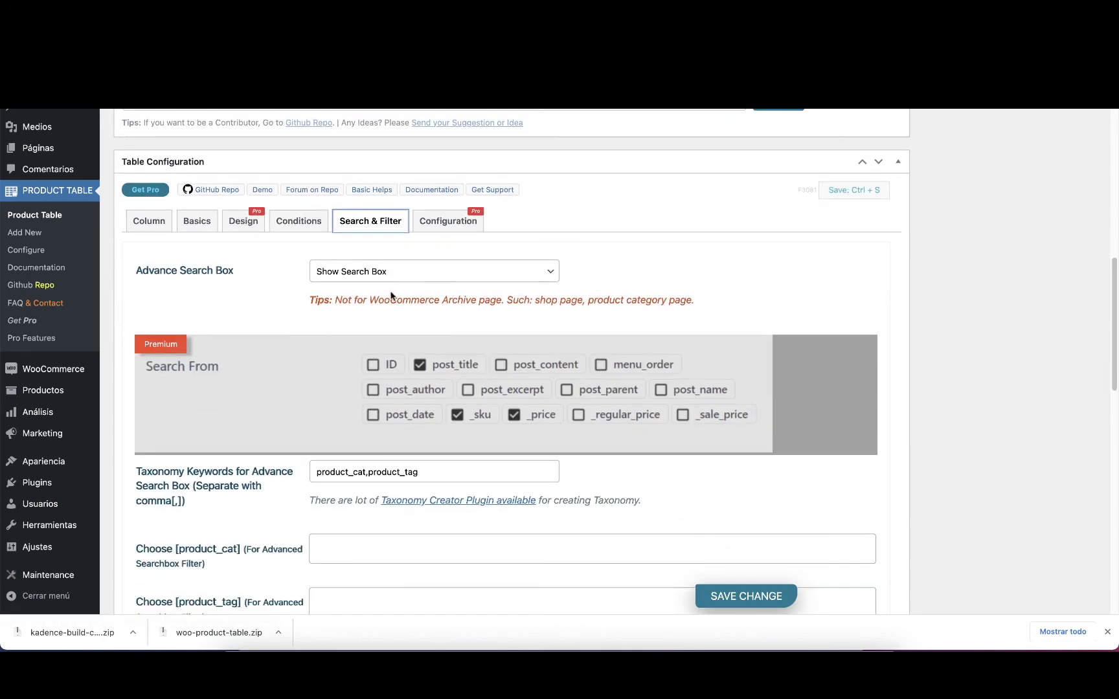
left_click(390, 272)
left_click(380, 263)
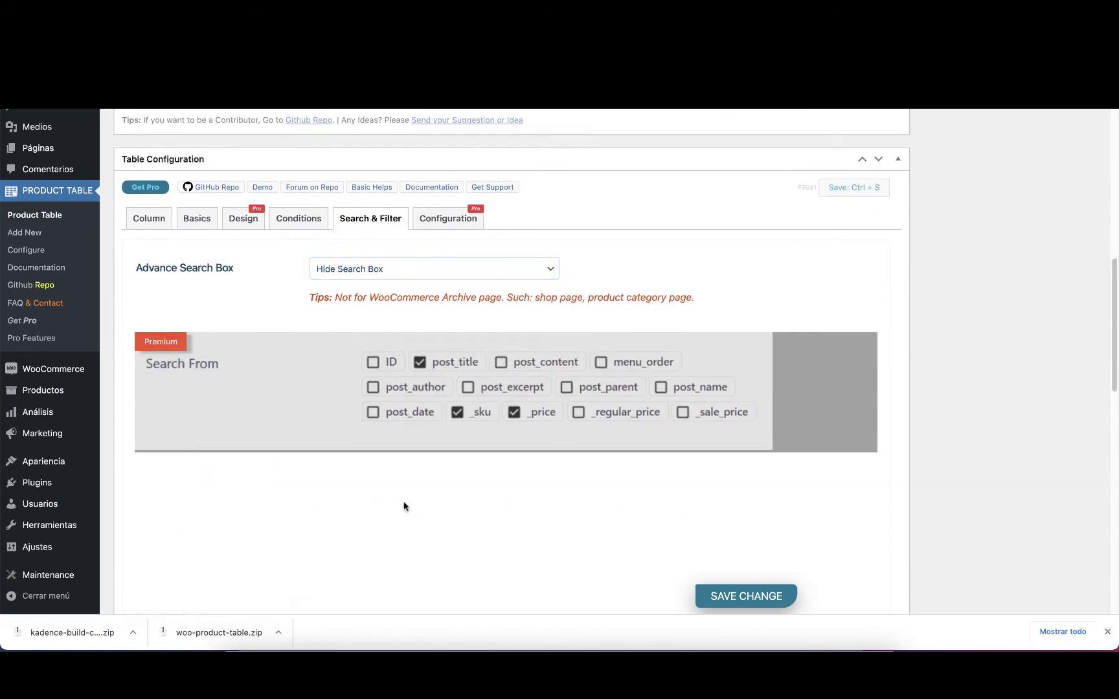
Step: Set the Mini Filter to Hide Filter in the table's search and filter settings and save the change
scroll(402, 316, "down", 5)
left_click(407, 235)
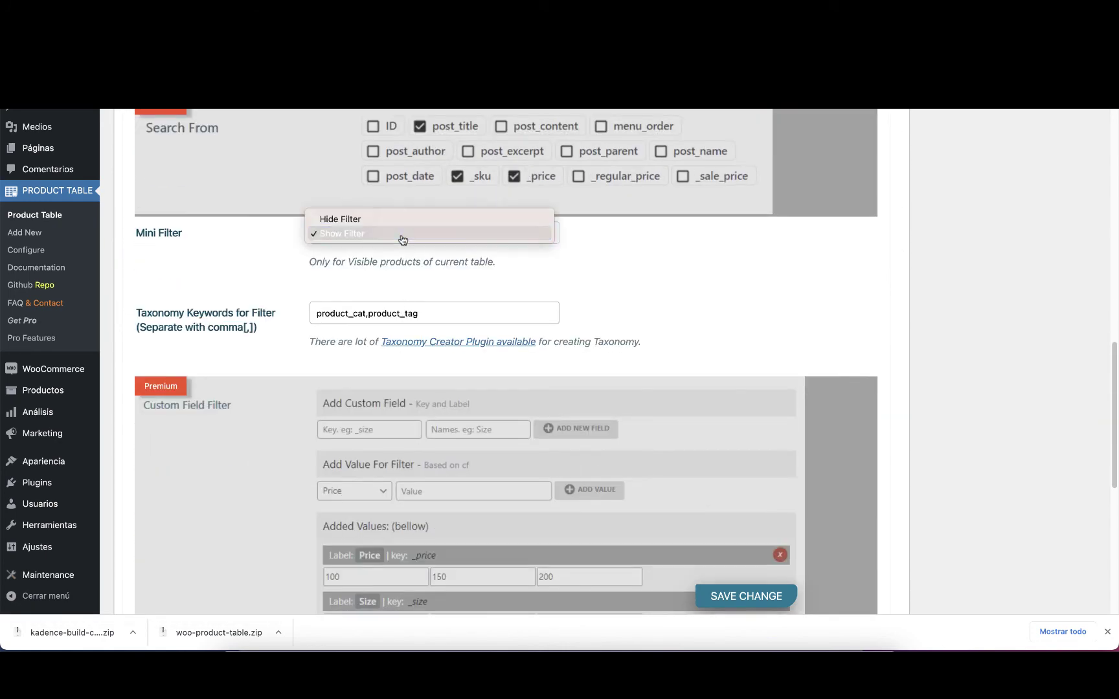
left_click(373, 222)
scroll(695, 368, "down", 8)
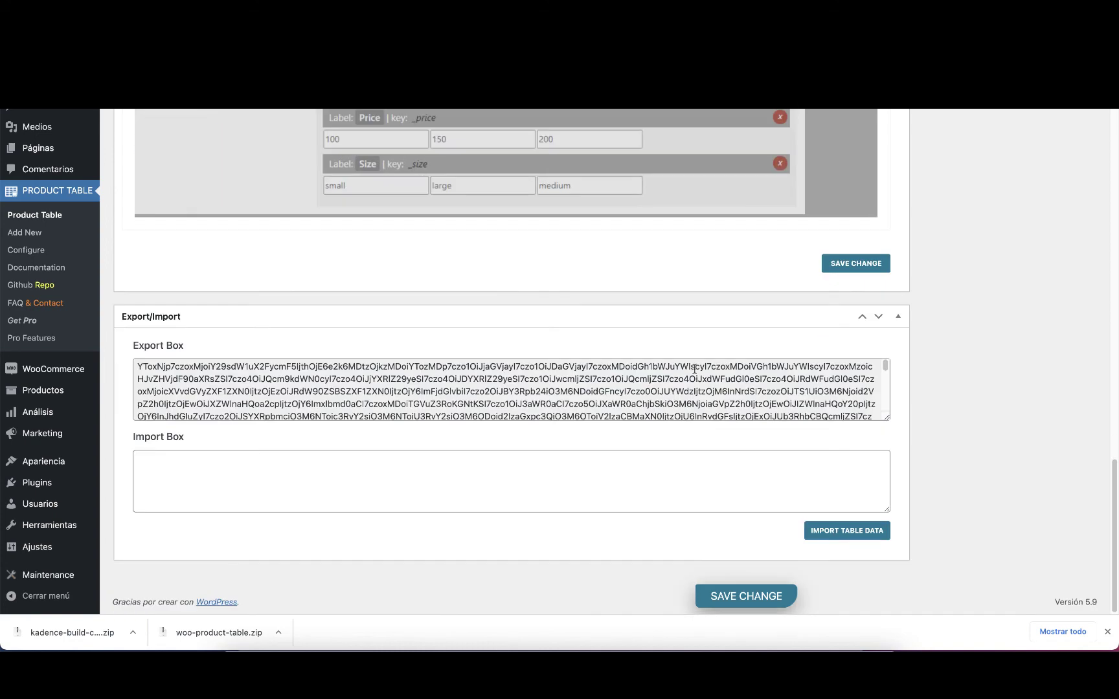
left_click(857, 265)
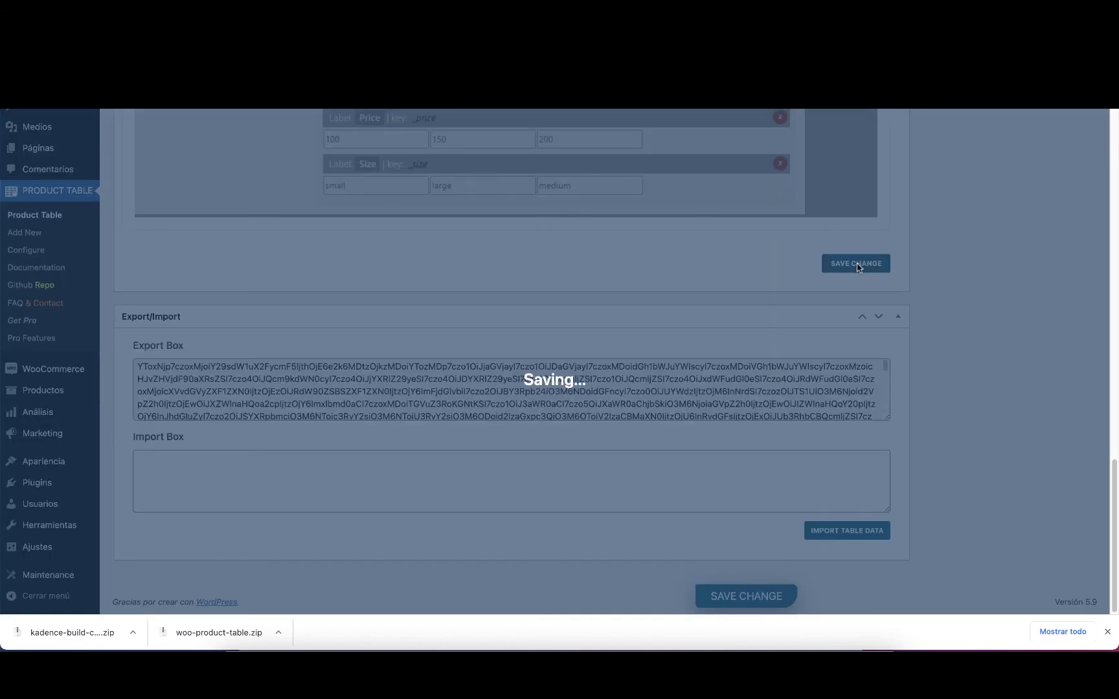
scroll(82, 114, "up", 10)
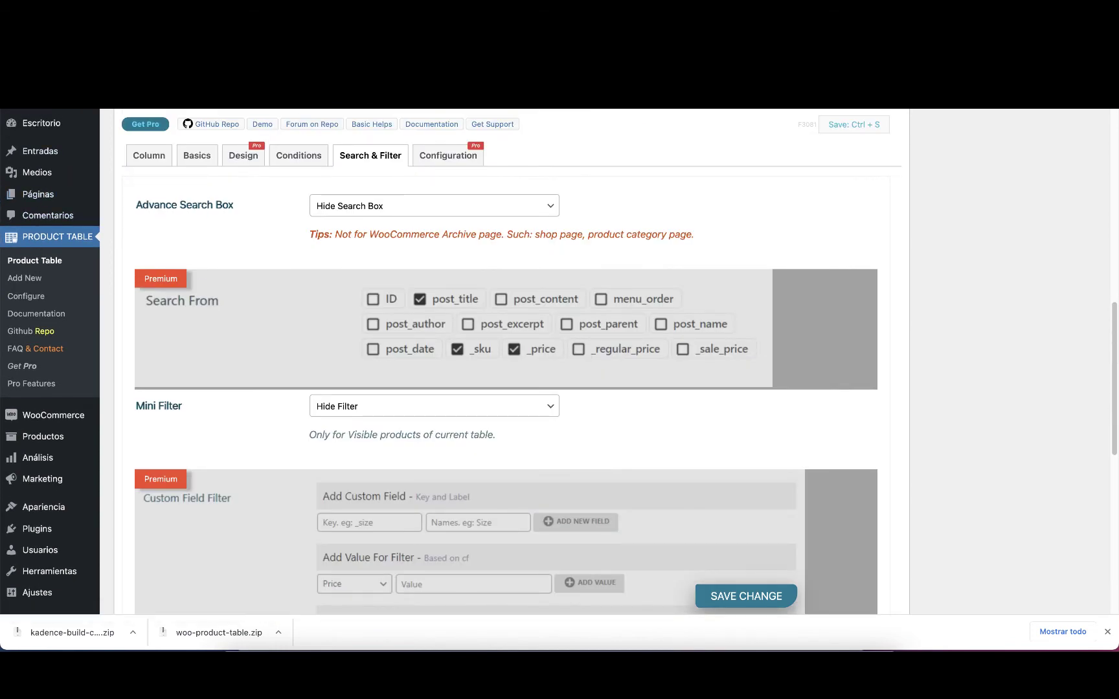
Step: Go to the list of all WordPress pages and view the live page "Tabla prueba 2"
key("ctrl+Tab")
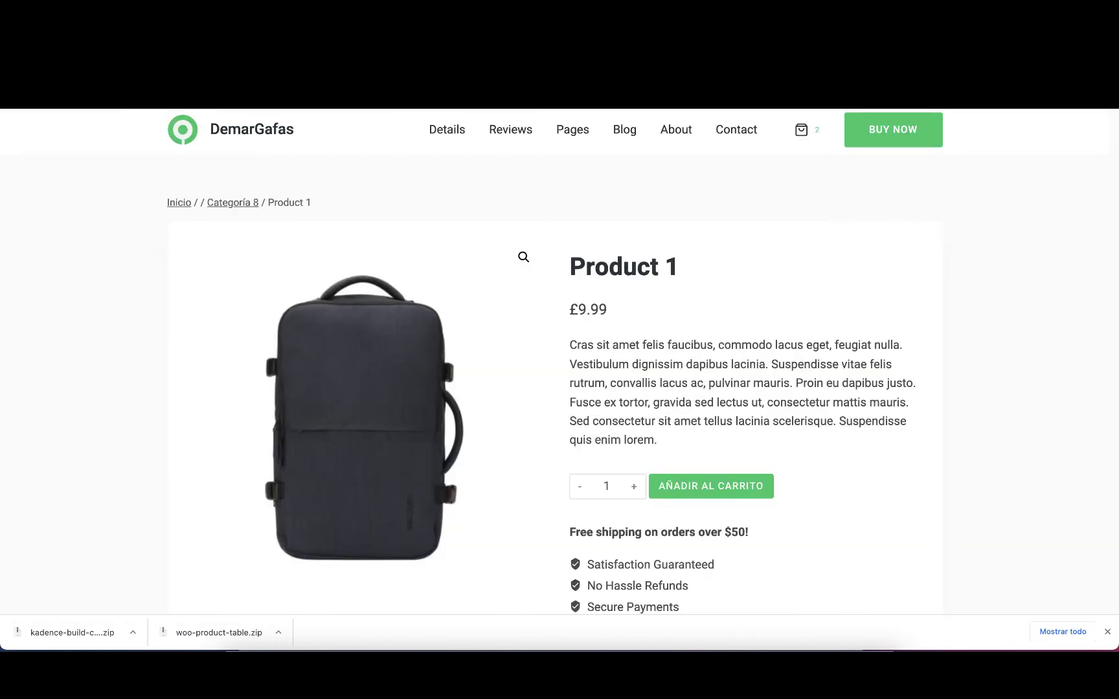
key("ctrl+Tab")
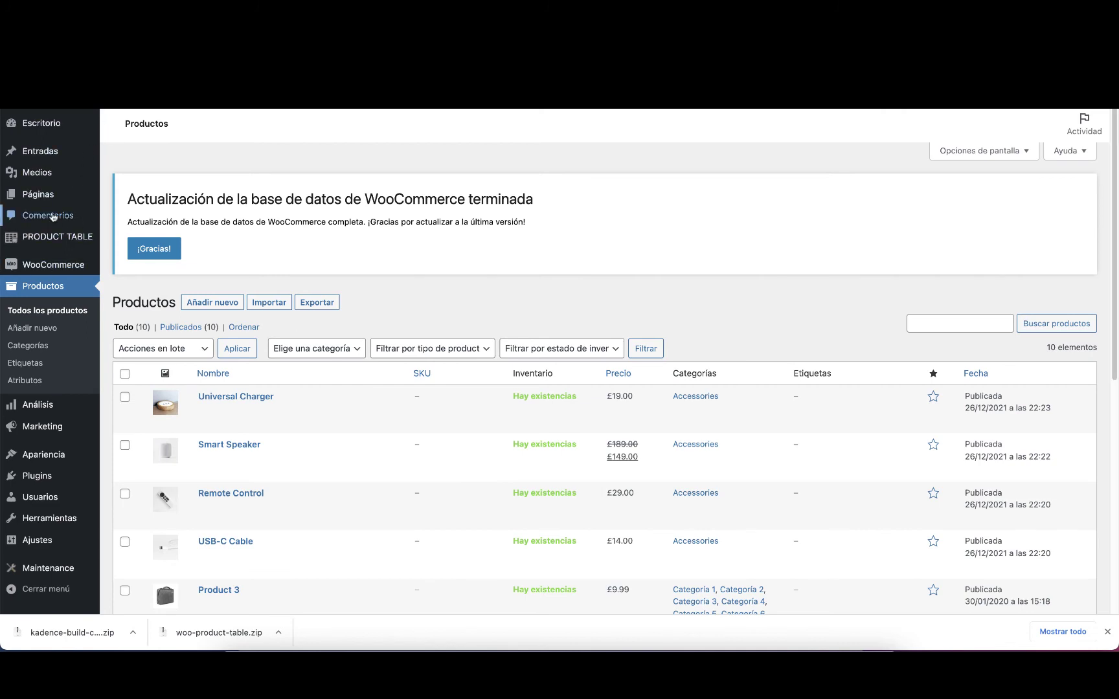
mouse_move(47, 194)
left_click(43, 194)
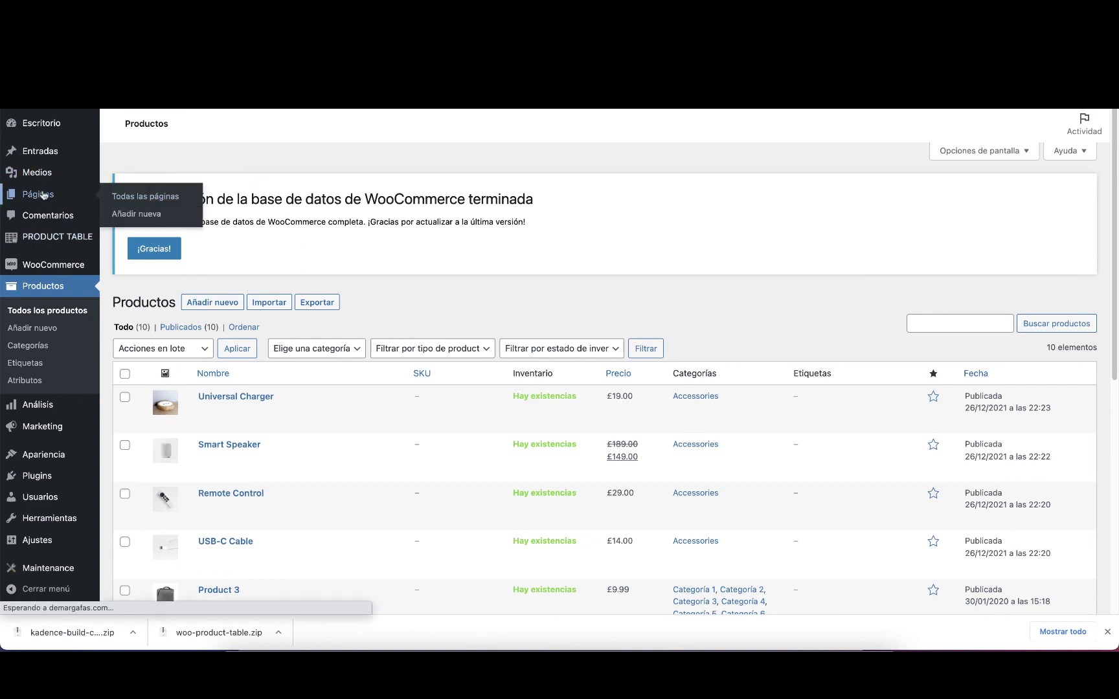
scroll(207, 353, "down", 1)
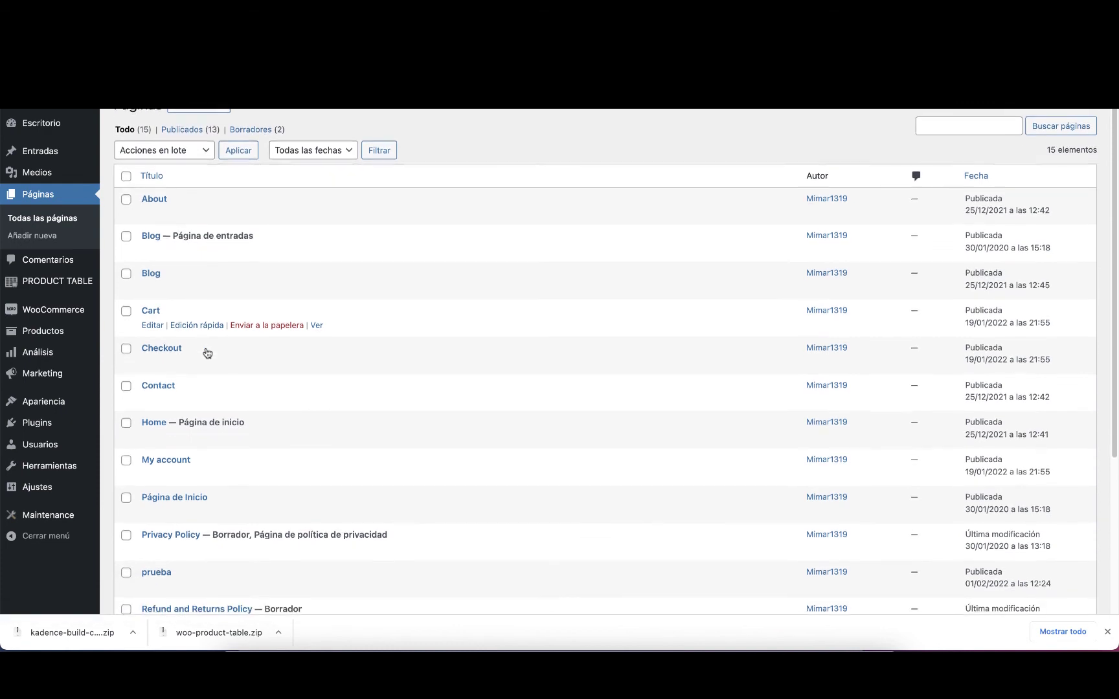
scroll(207, 352, "down", 3)
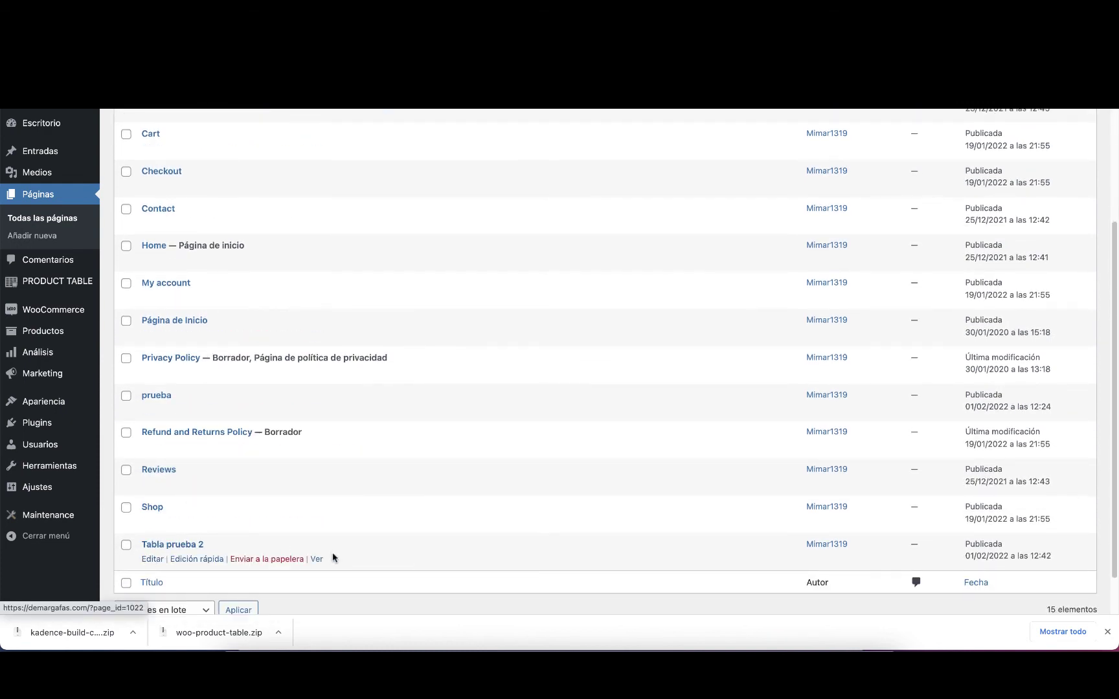
left_click(317, 559)
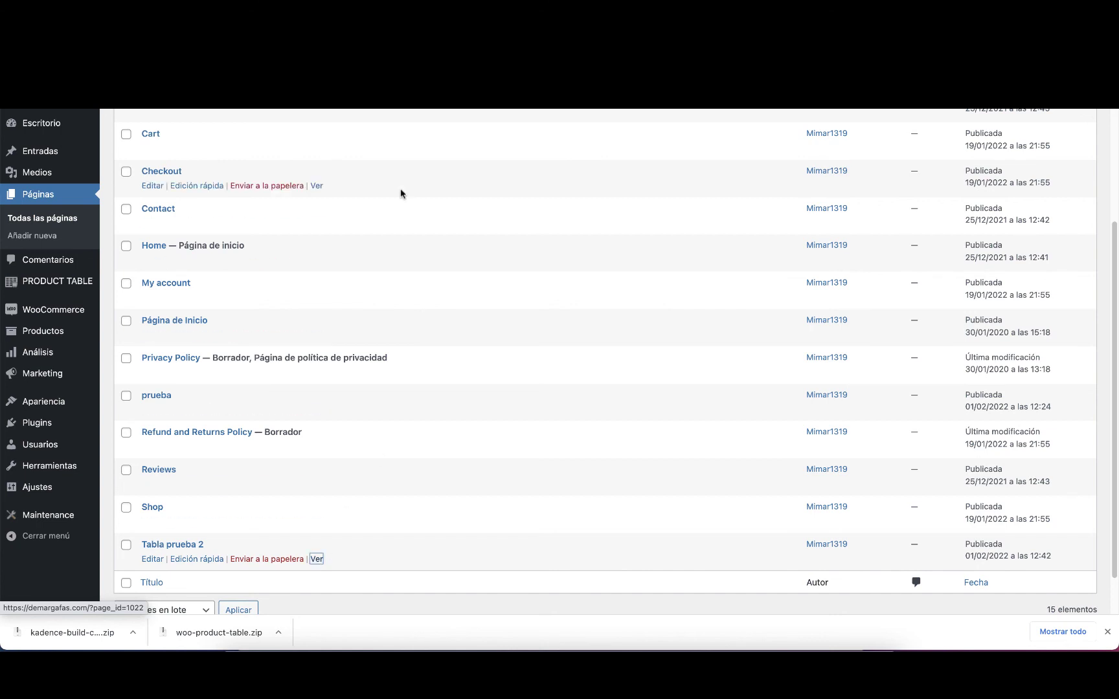
Step: Remove Product 2 and Product 1 from the cart summary above the product table
scroll(324, 243, "down", 2)
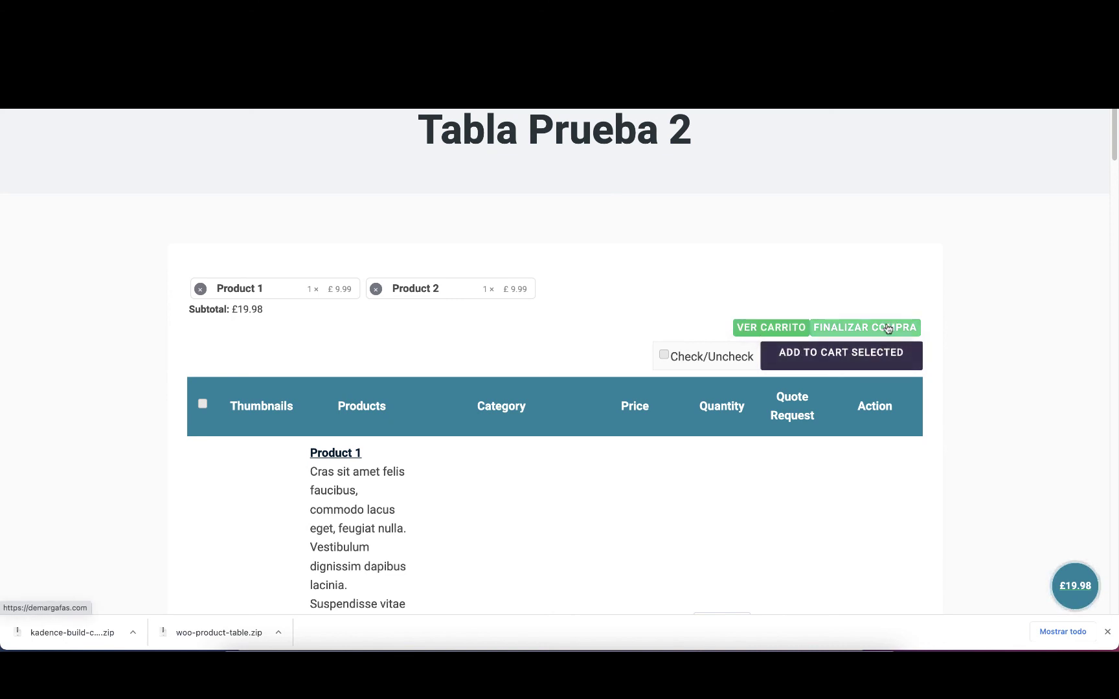
left_click(379, 290)
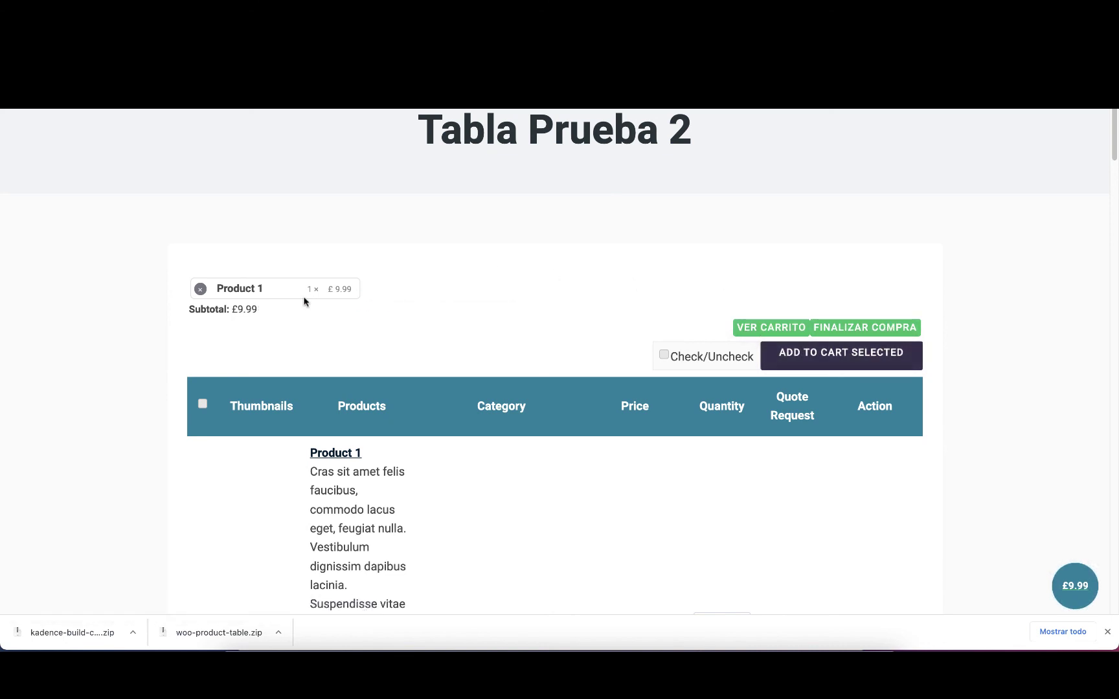
left_click(201, 290)
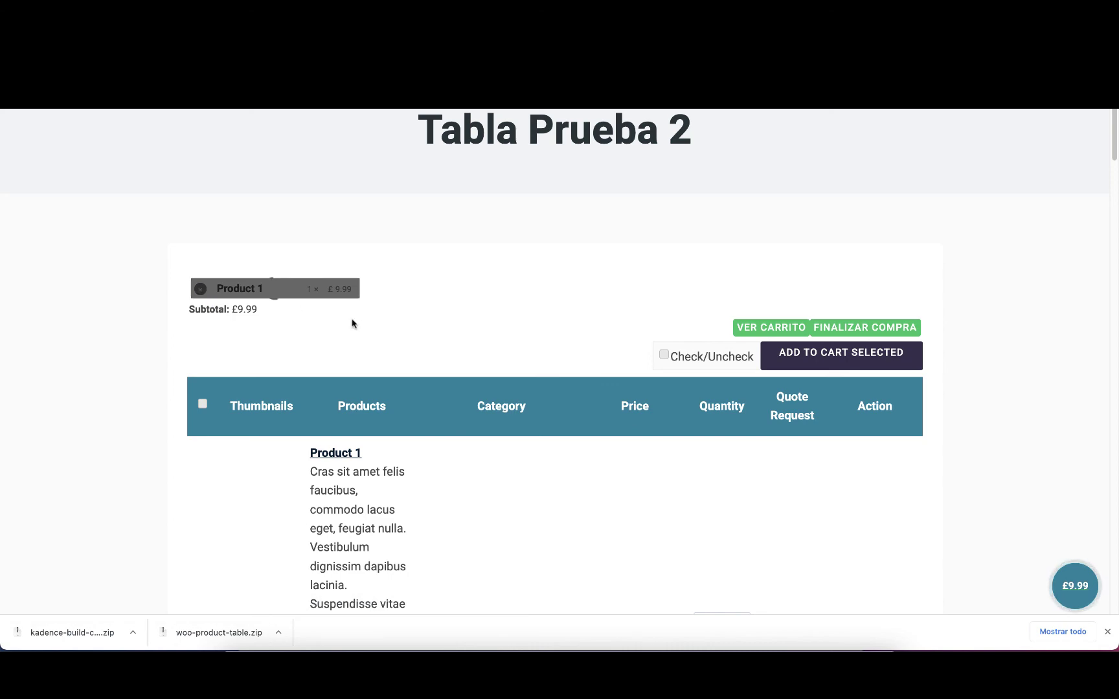
Step: Examine the live product table from its header through the product rows, checking the layout with the search box and filter hidden
scroll(682, 333, "down", 4)
scroll(614, 402, "down", 7)
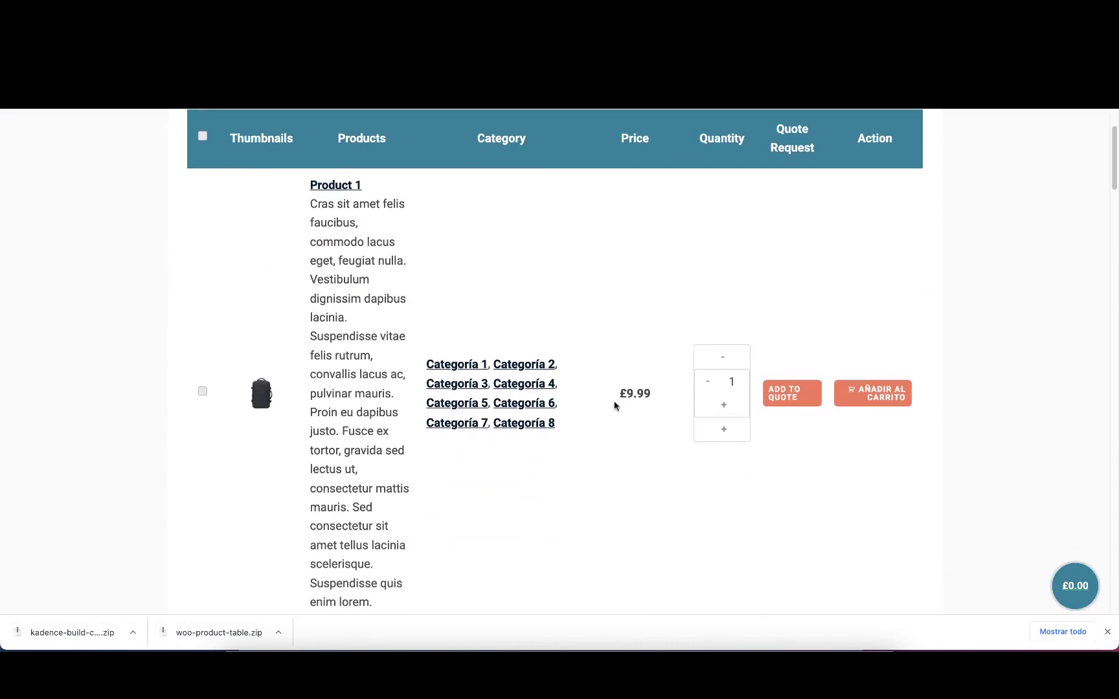
scroll(609, 408, "down", 5)
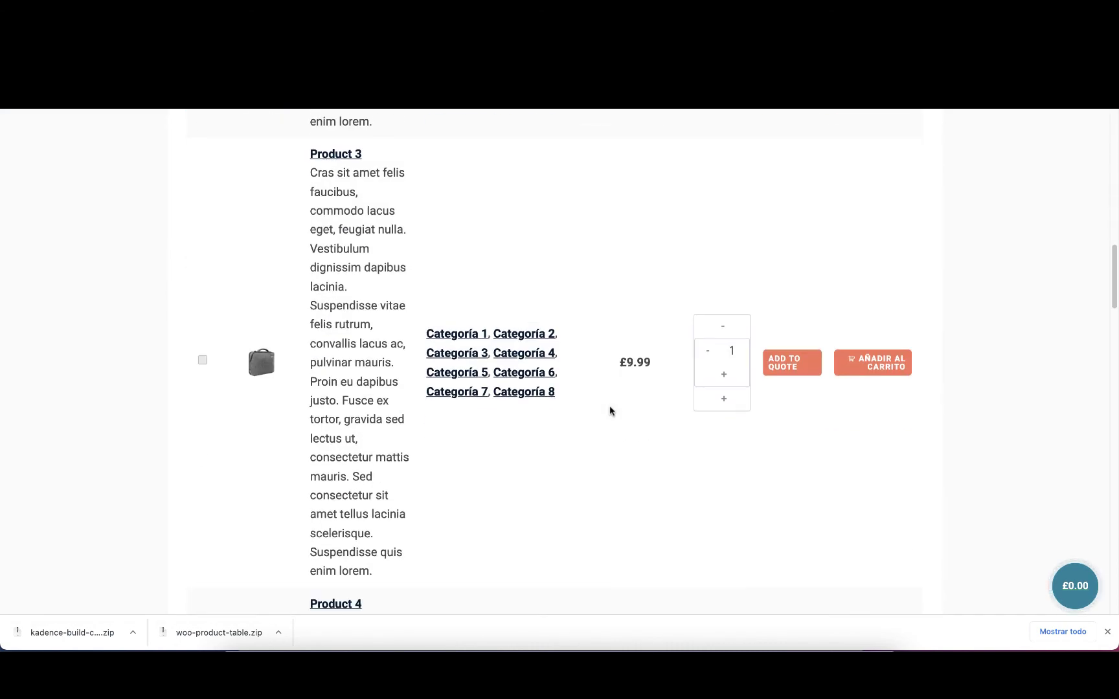
scroll(602, 422, "up", 15)
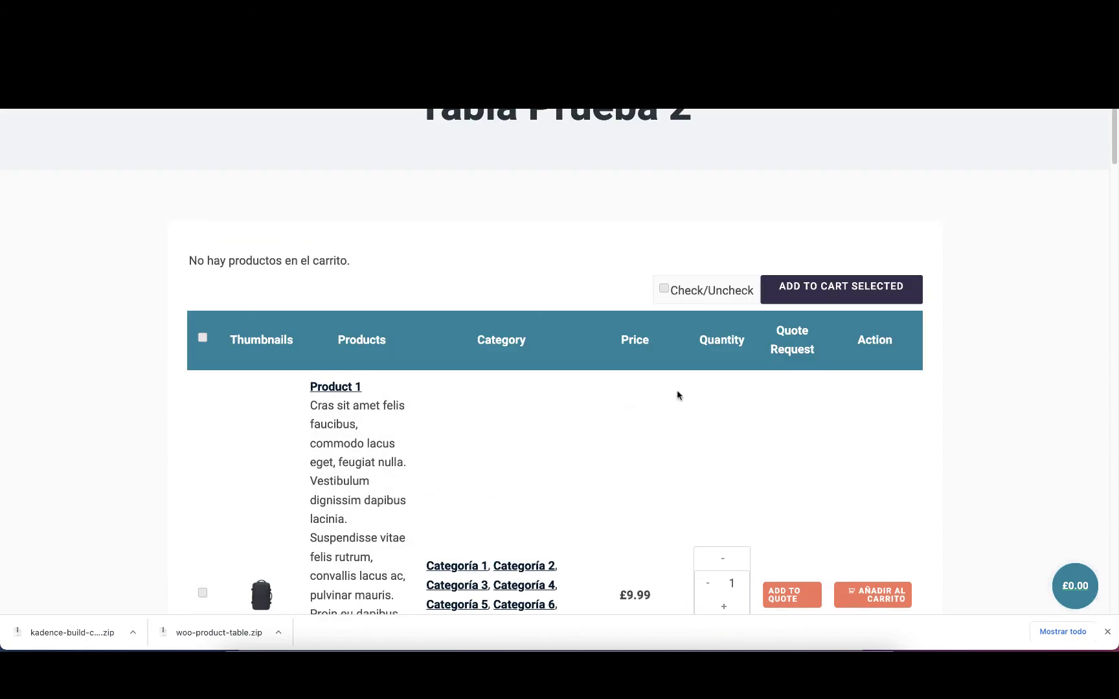
scroll(694, 396, "down", 5)
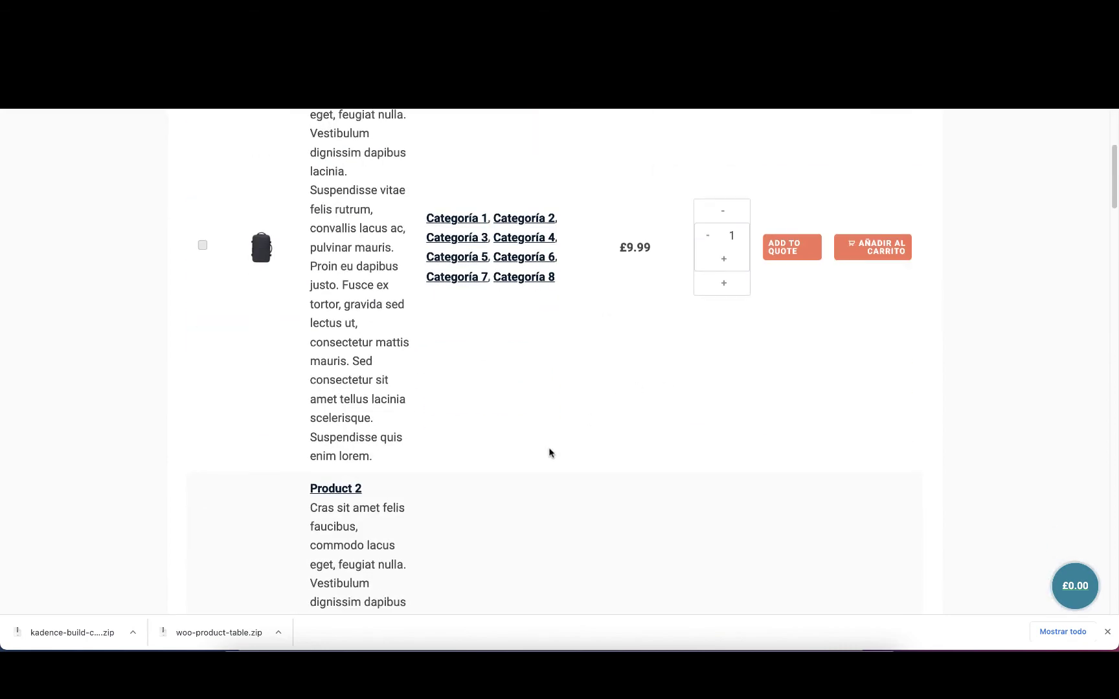
scroll(550, 453, "up", 7)
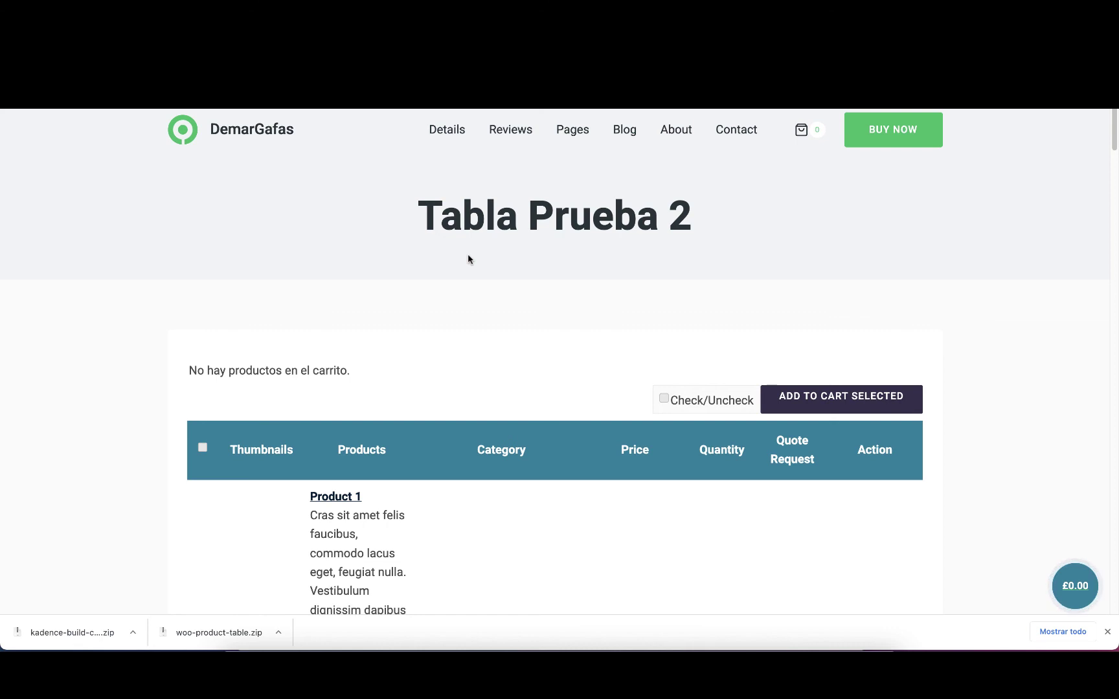
scroll(468, 254, "down", 3)
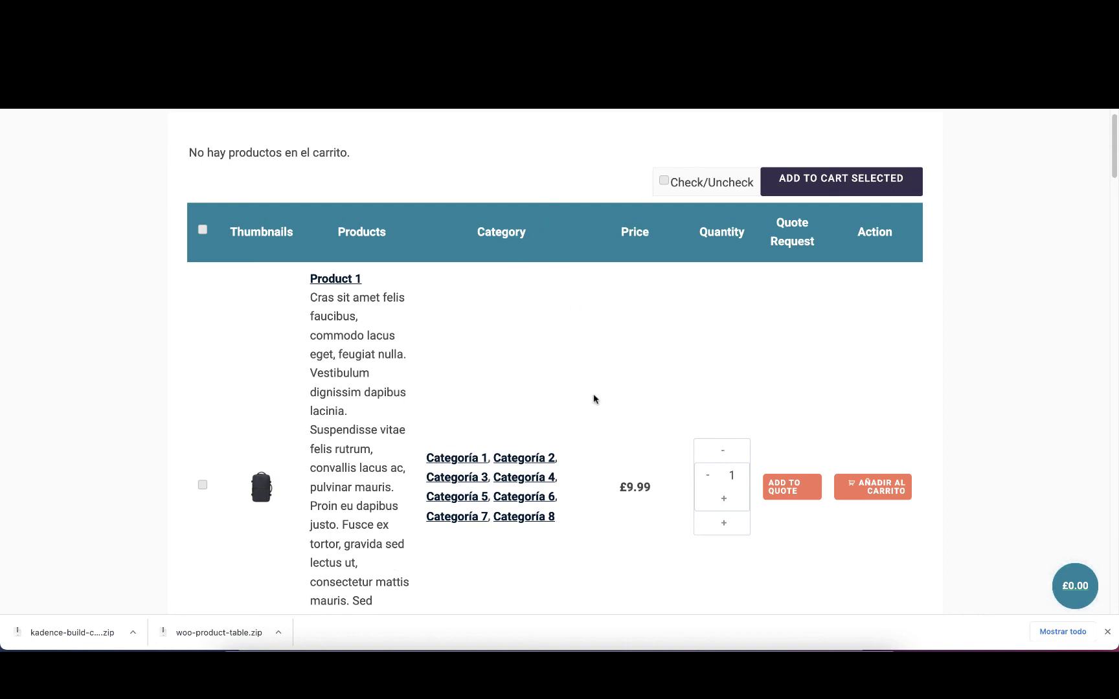
scroll(594, 399, "down", 3)
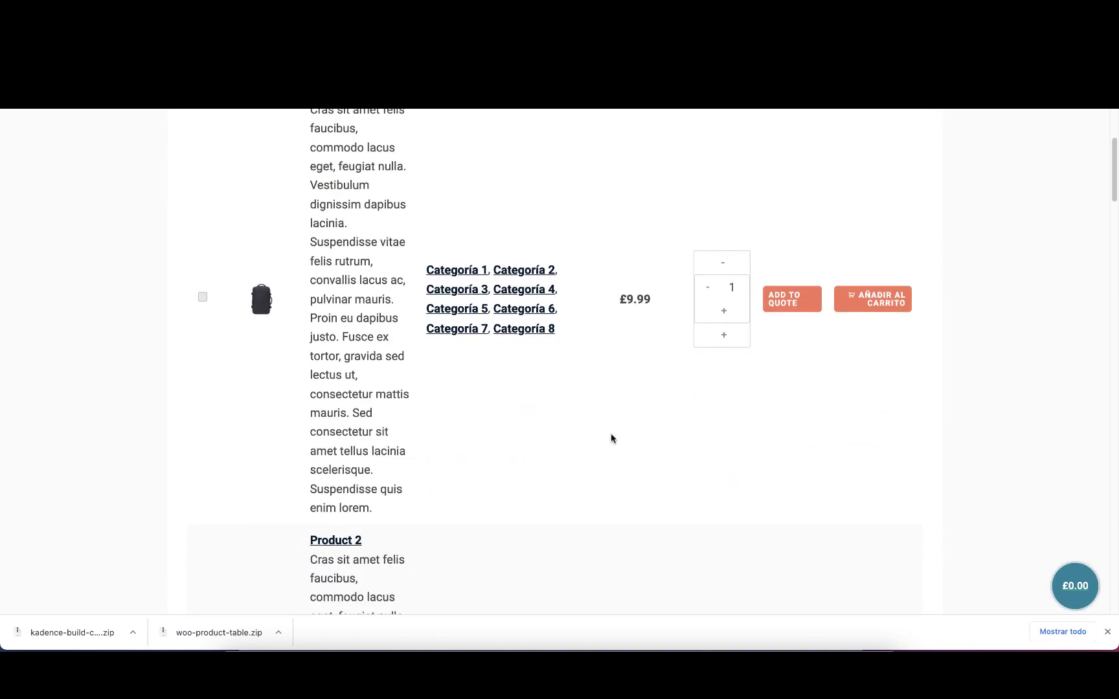
scroll(612, 437, "down", 5)
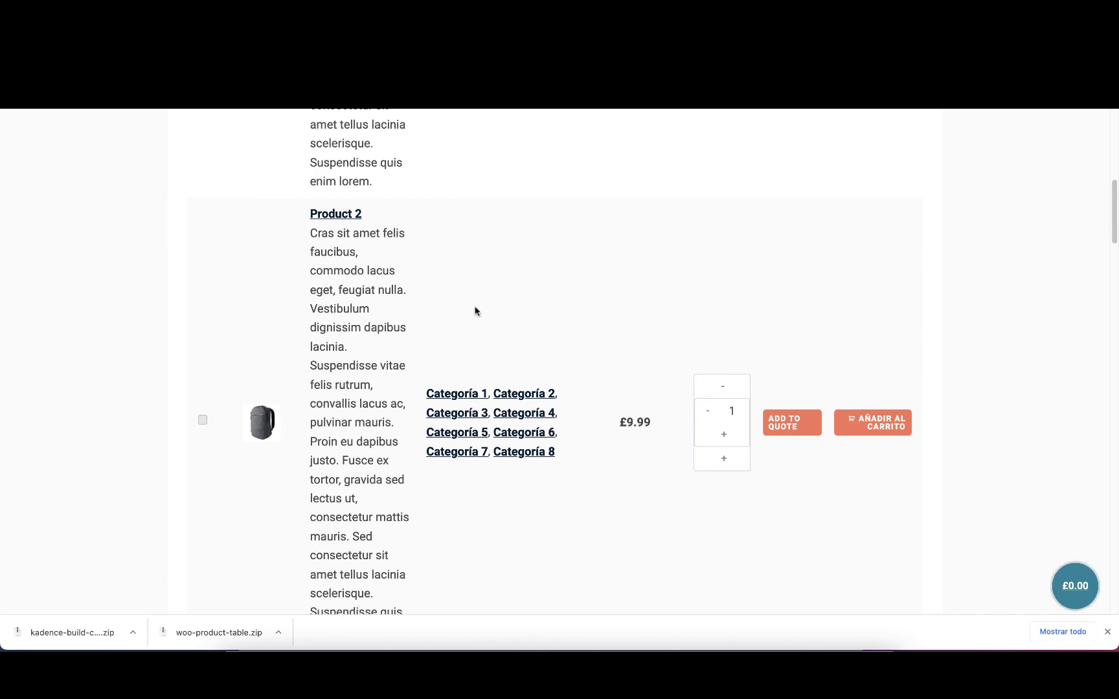
scroll(542, 363, "down", 10)
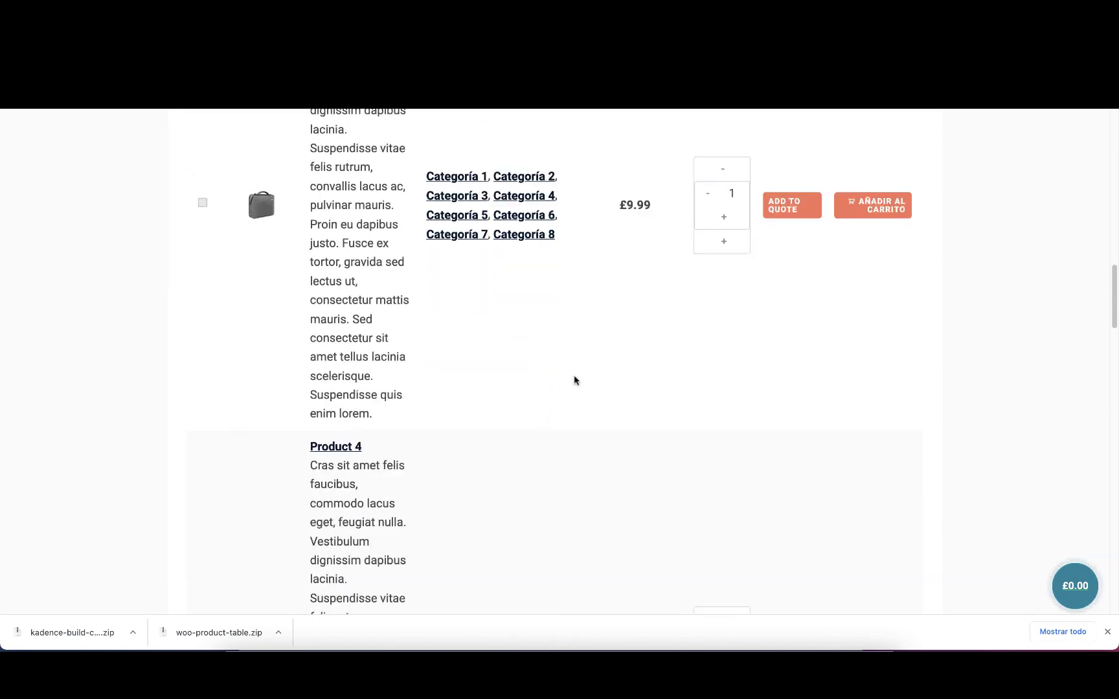
scroll(575, 380, "down", 10)
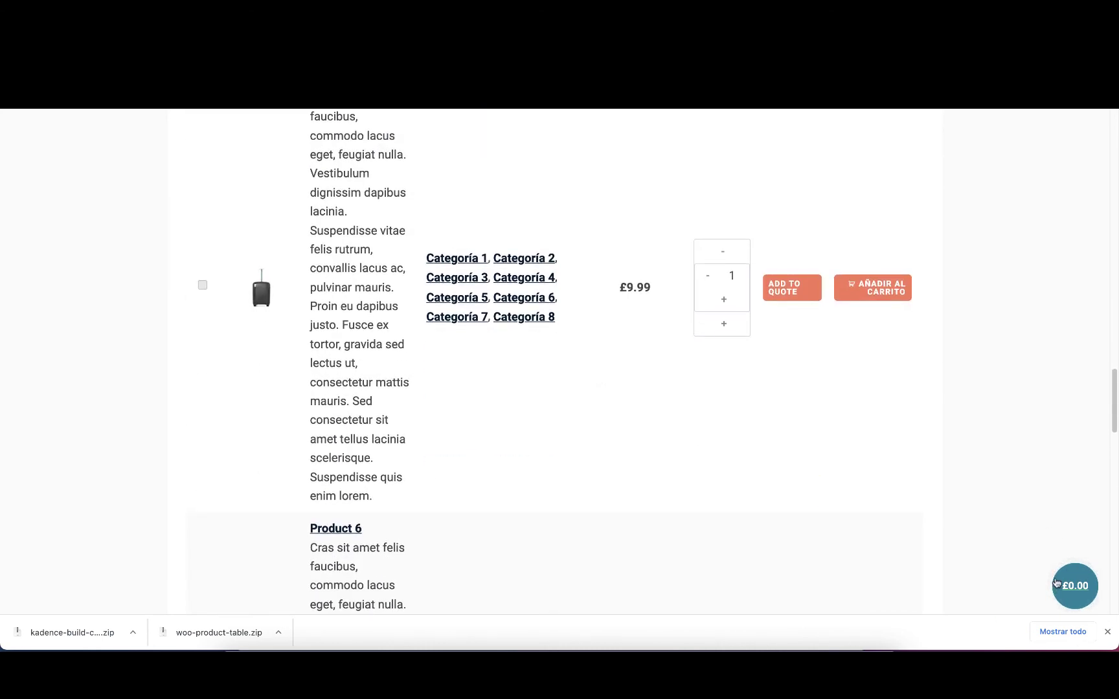
scroll(602, 434, "down", 10)
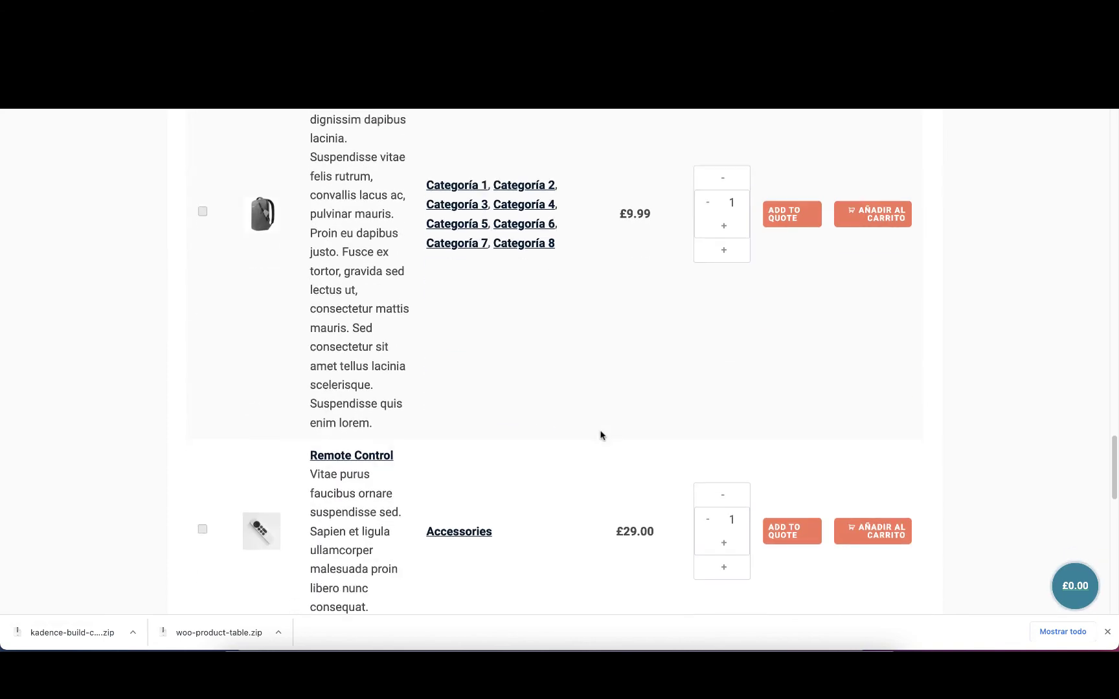
Step: Try to load more products at the end of the table, accept the dialog, and review the rows back up to the page title
left_click(556, 315)
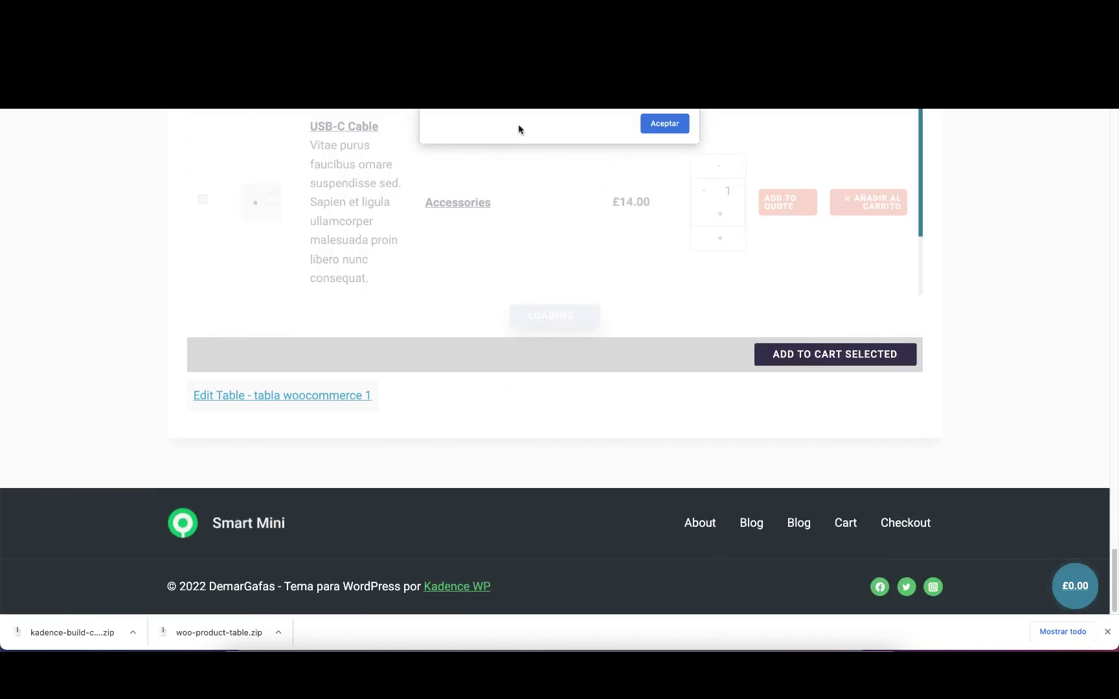
left_click(680, 124)
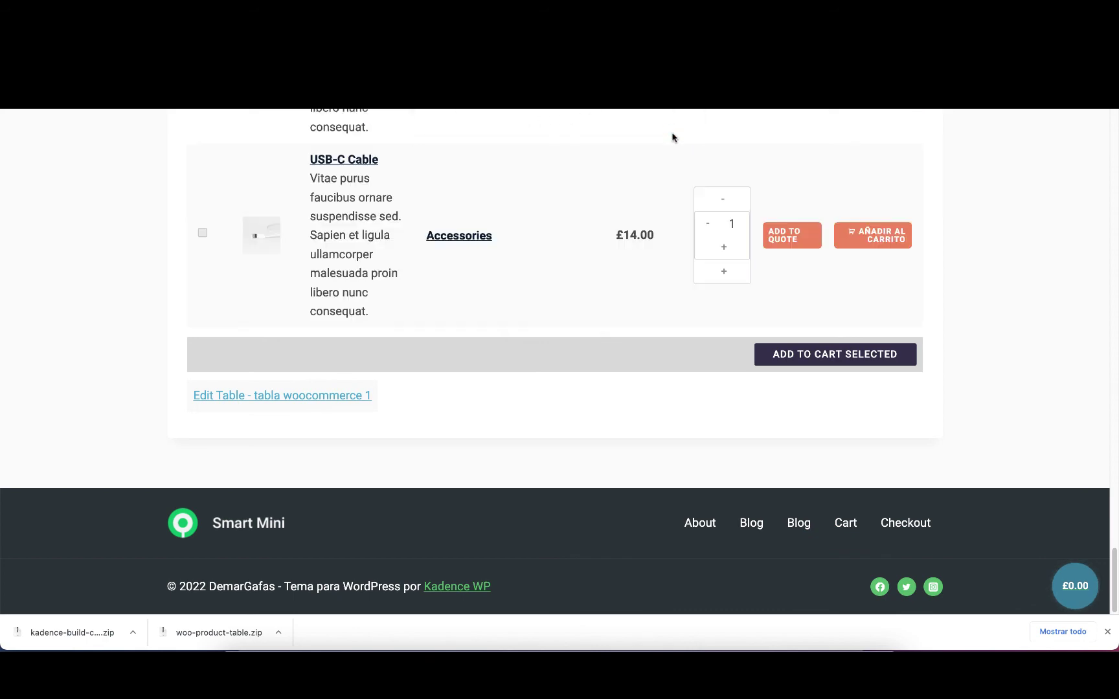
scroll(680, 293, "up", 6)
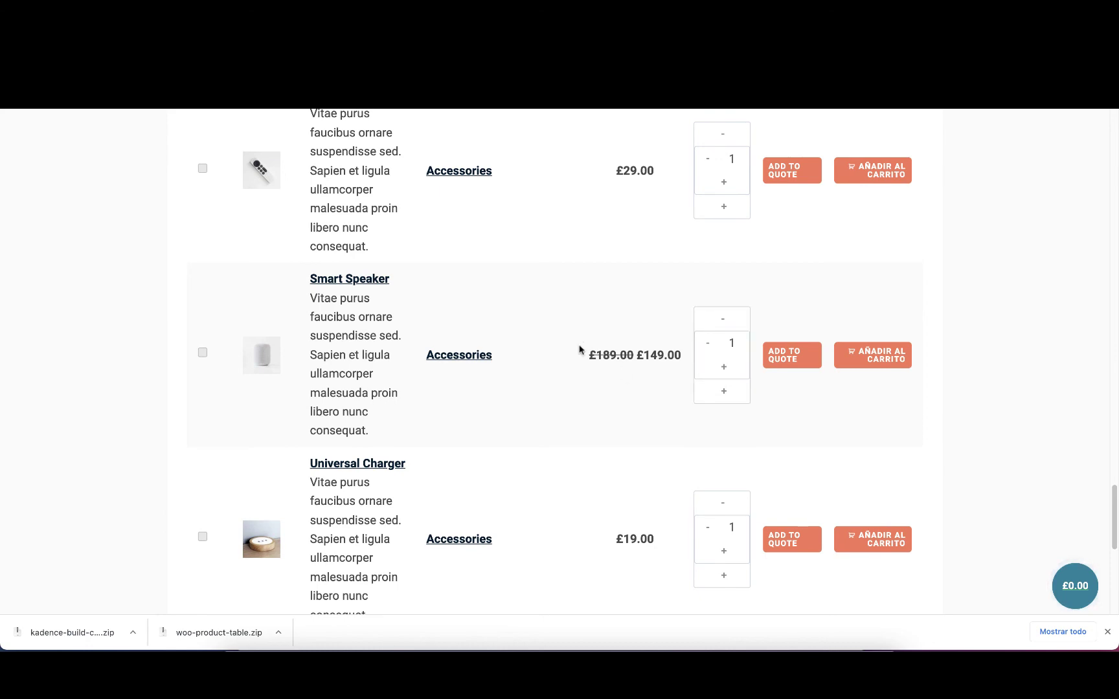
scroll(767, 358, "up", 12)
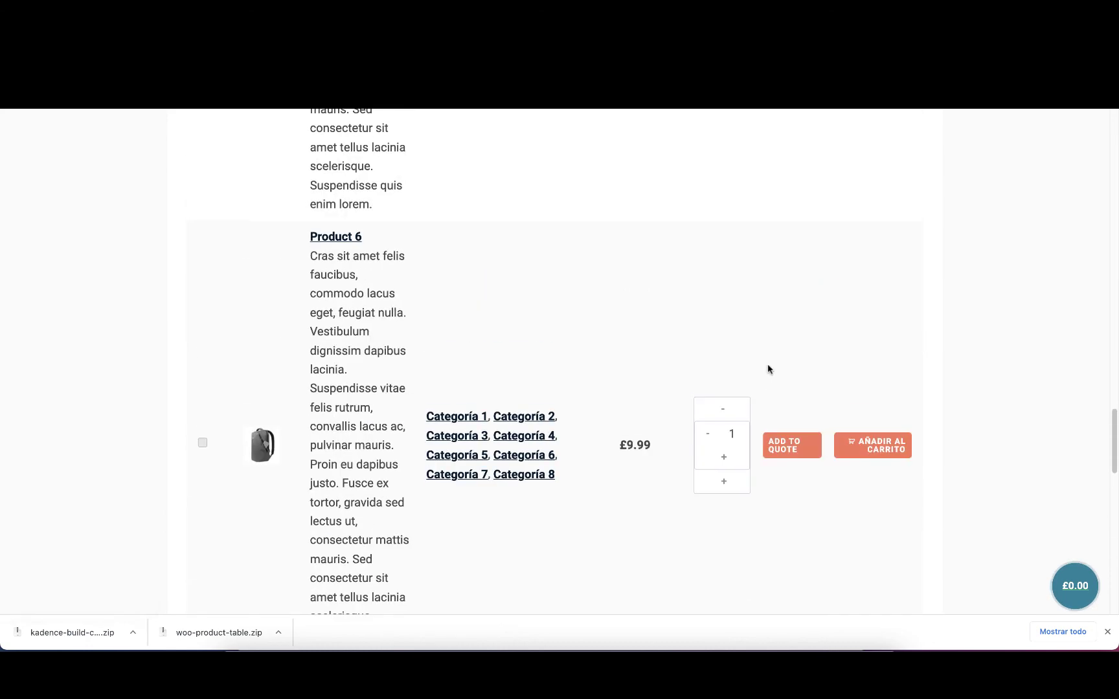
scroll(769, 368, "up", 15)
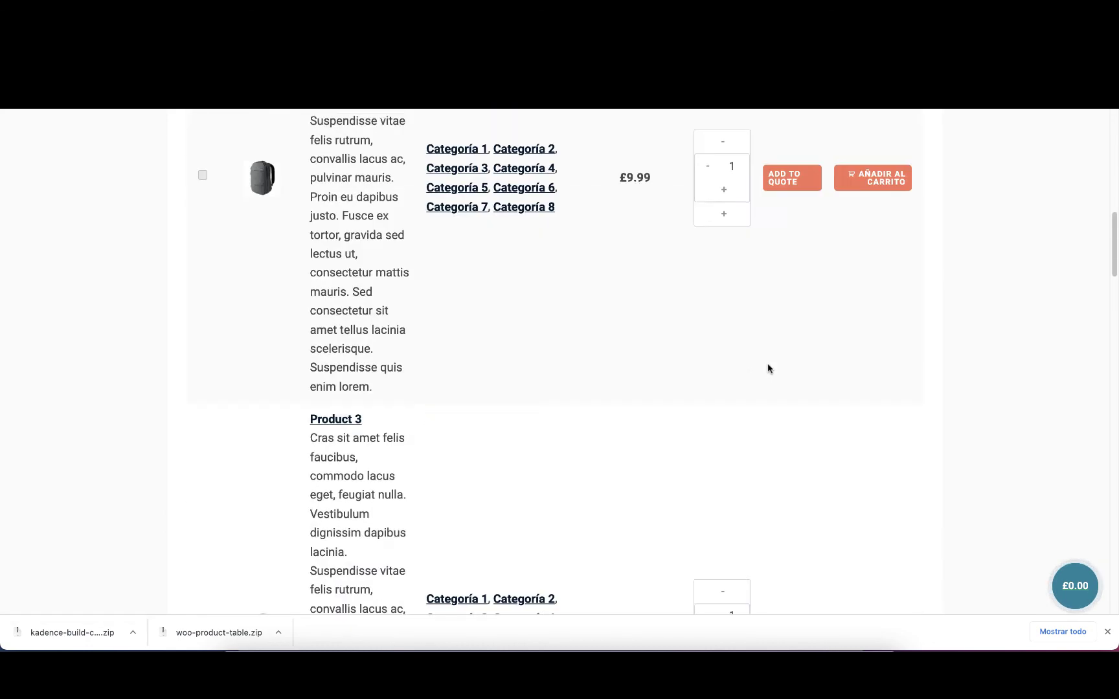
scroll(767, 371, "up", 10)
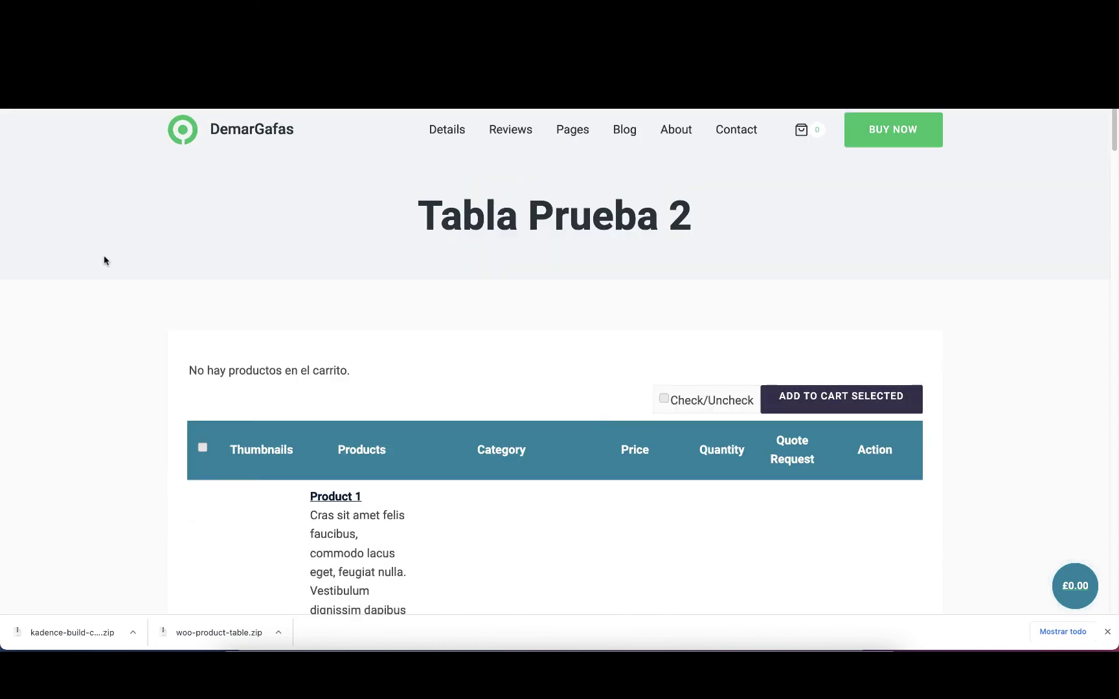